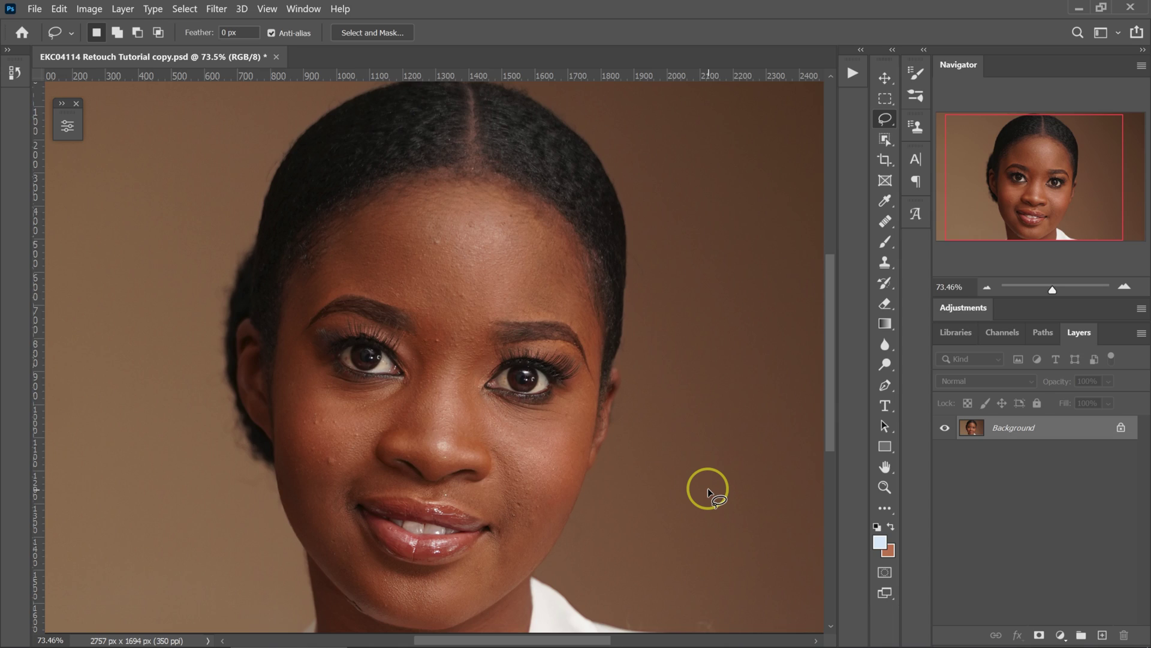
# Step: Duplicate the Background layer twice with Ctrl+J
pyautogui.press('z')
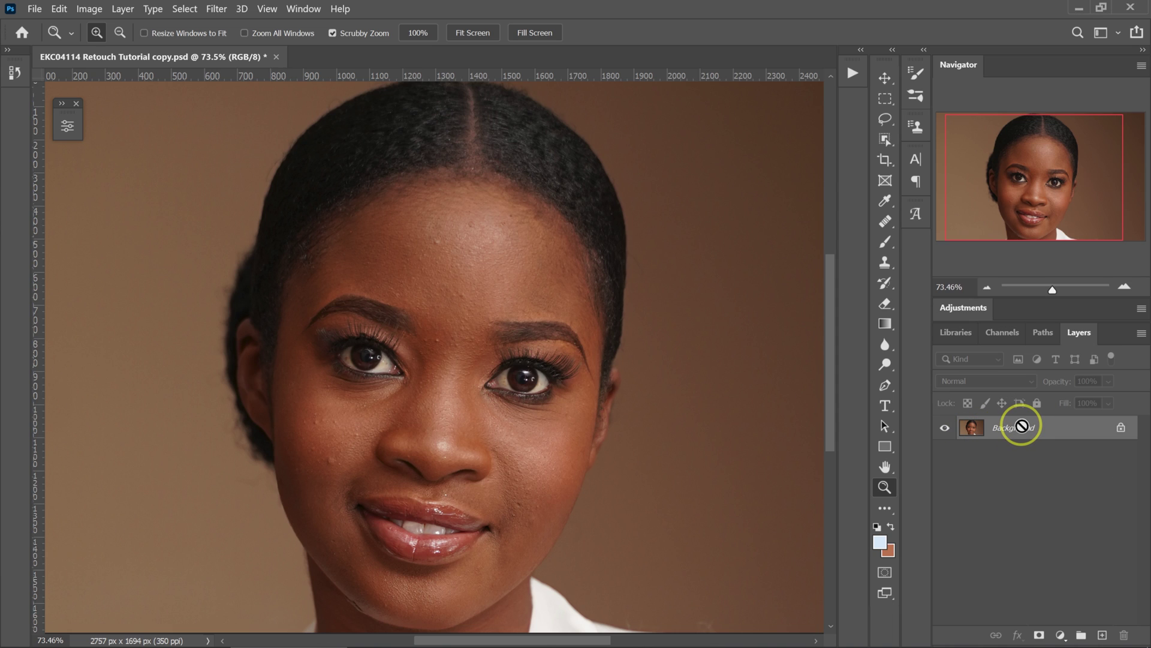
pyautogui.hotkey('ctrl', 'j')
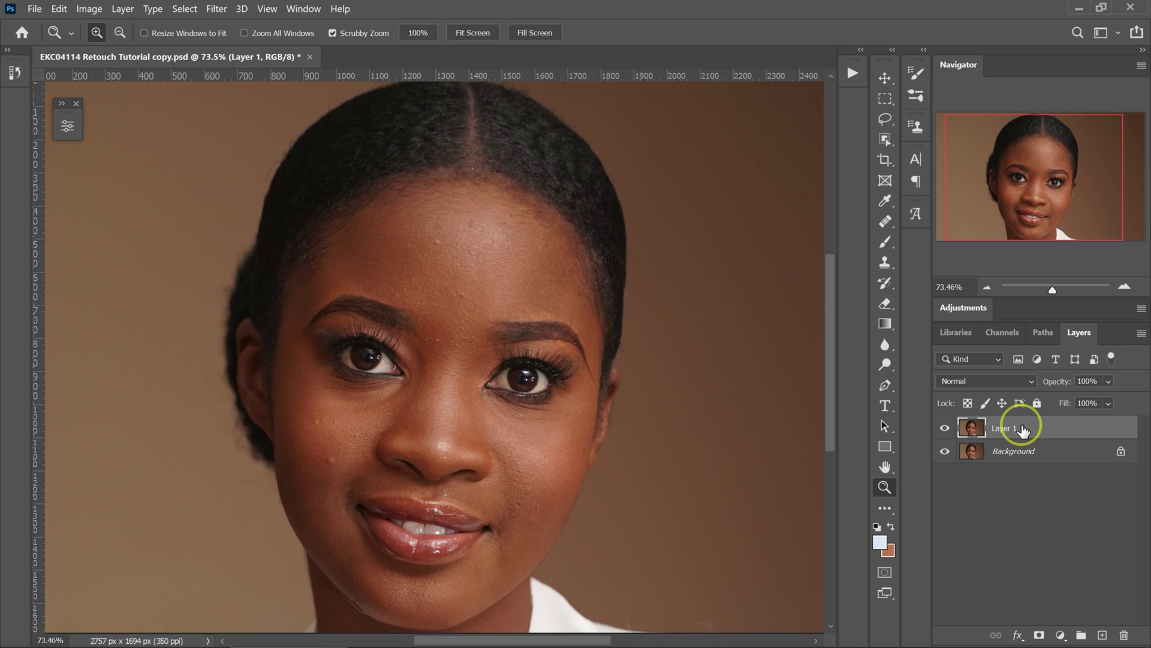
pyautogui.hotkey('ctrl', 'j')
pyautogui.press('l')
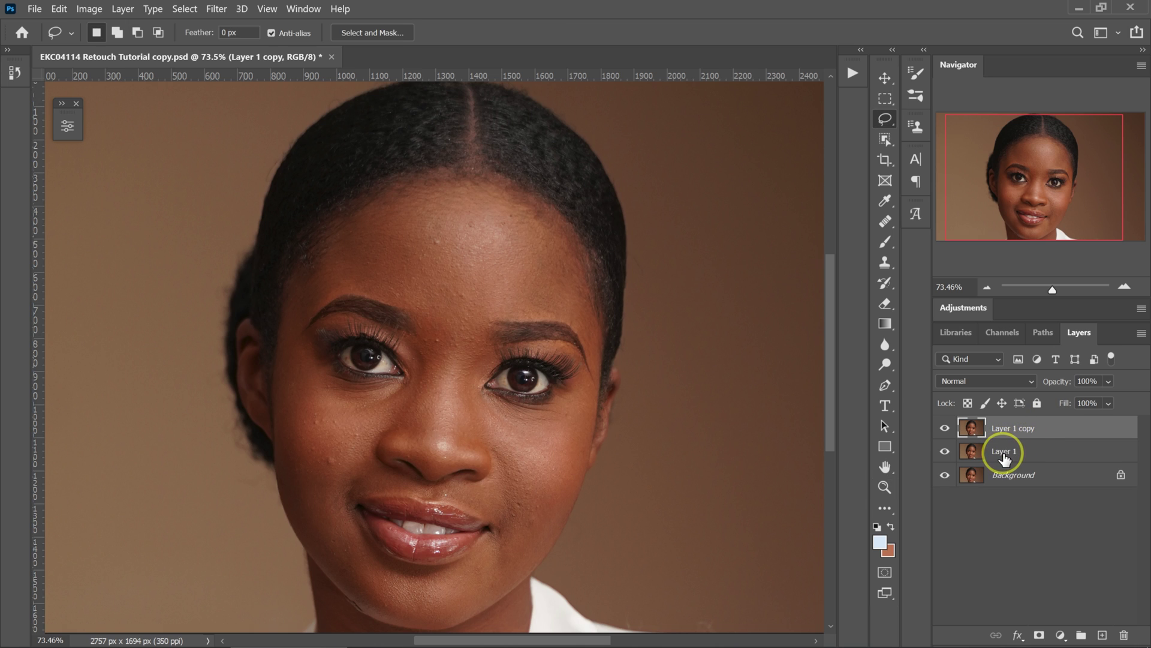
# Step: Rename the copies 'Colors/ Low Frequency' and 'Texture / High Frequency'
pyautogui.doubleClick(1003, 452)
pyautogui.write('Colors/ Low Freque')
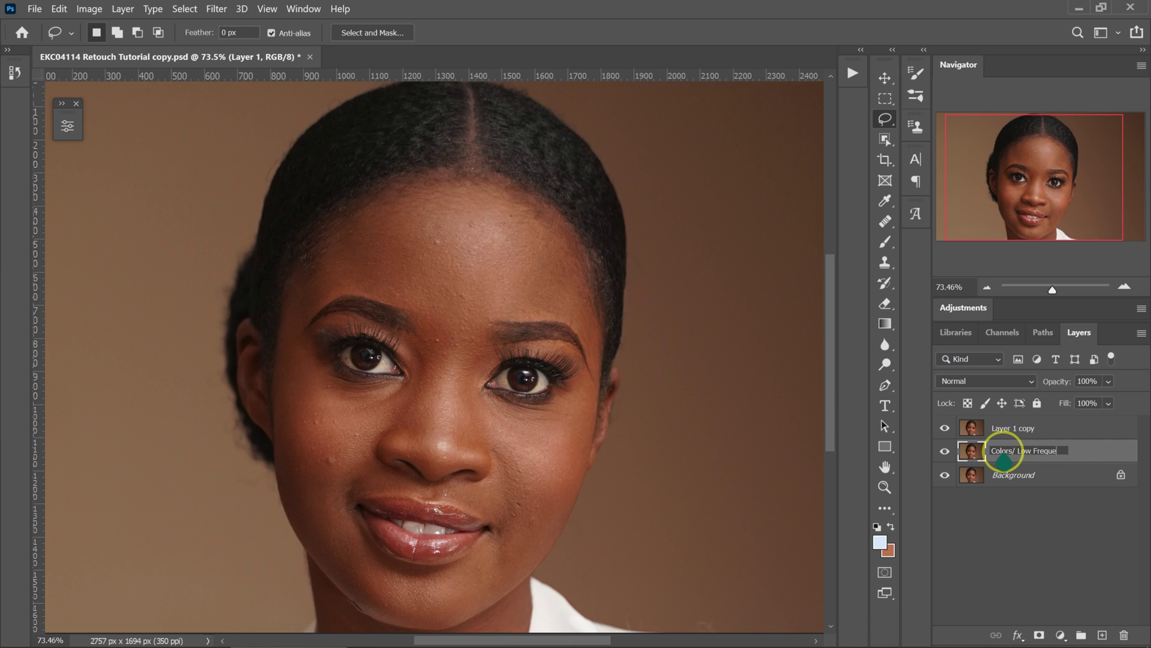
pyautogui.write('ncy')
pyautogui.press('Return')
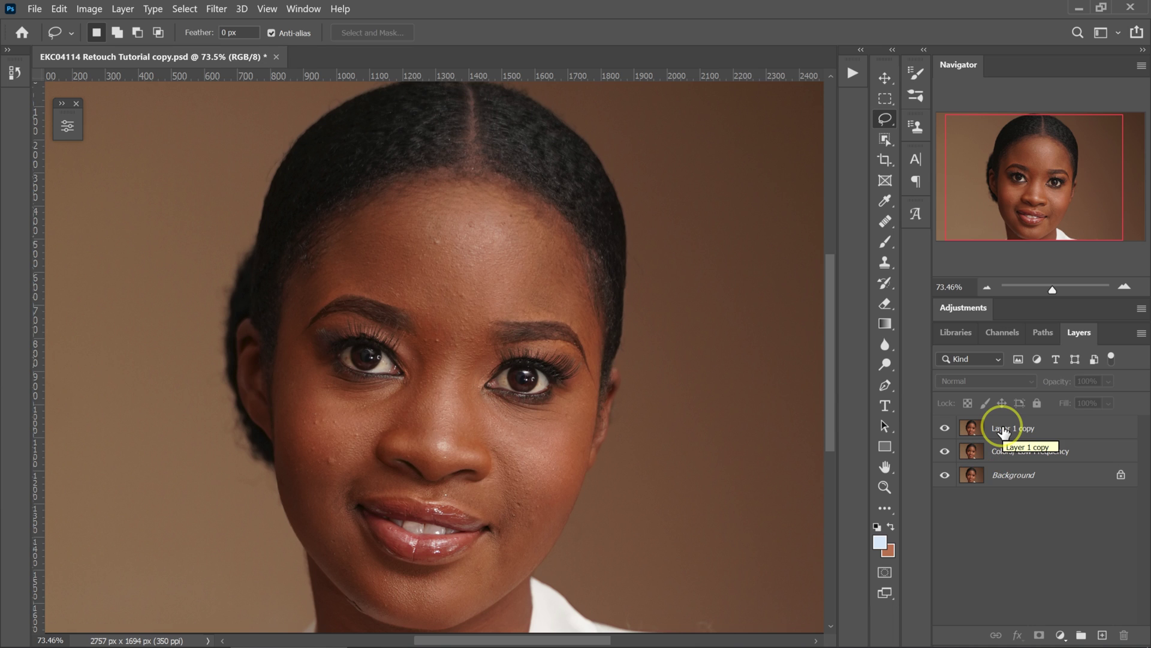
pyautogui.doubleClick(1004, 430)
pyautogui.write('Texture/ High Frequency')
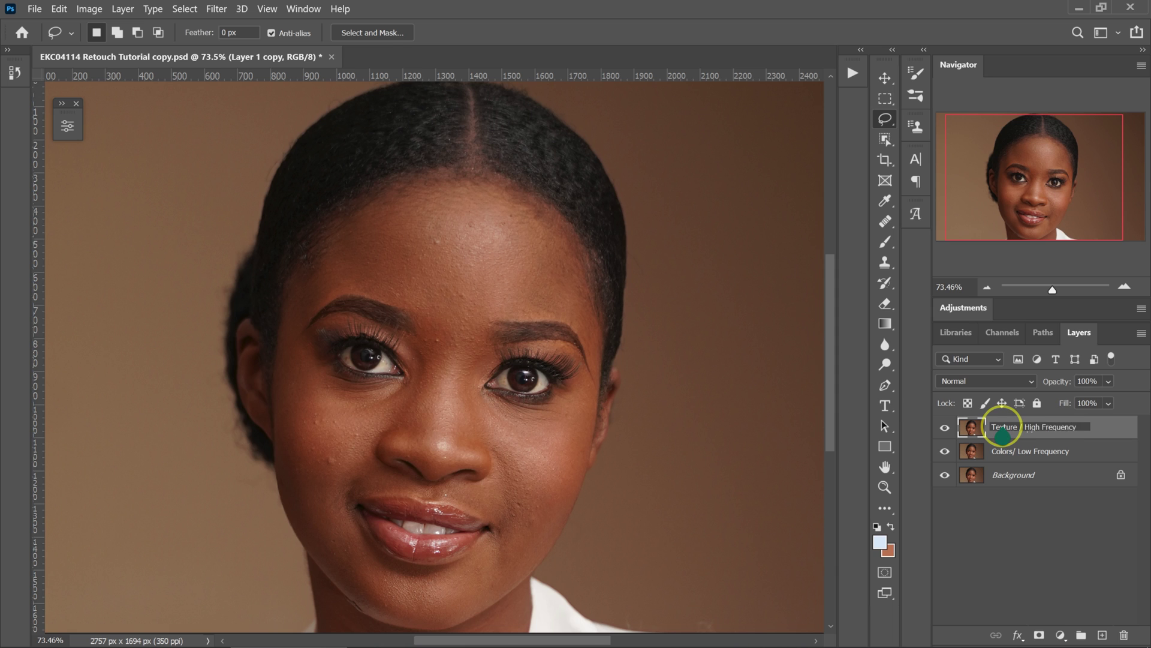
pyautogui.press('Return')
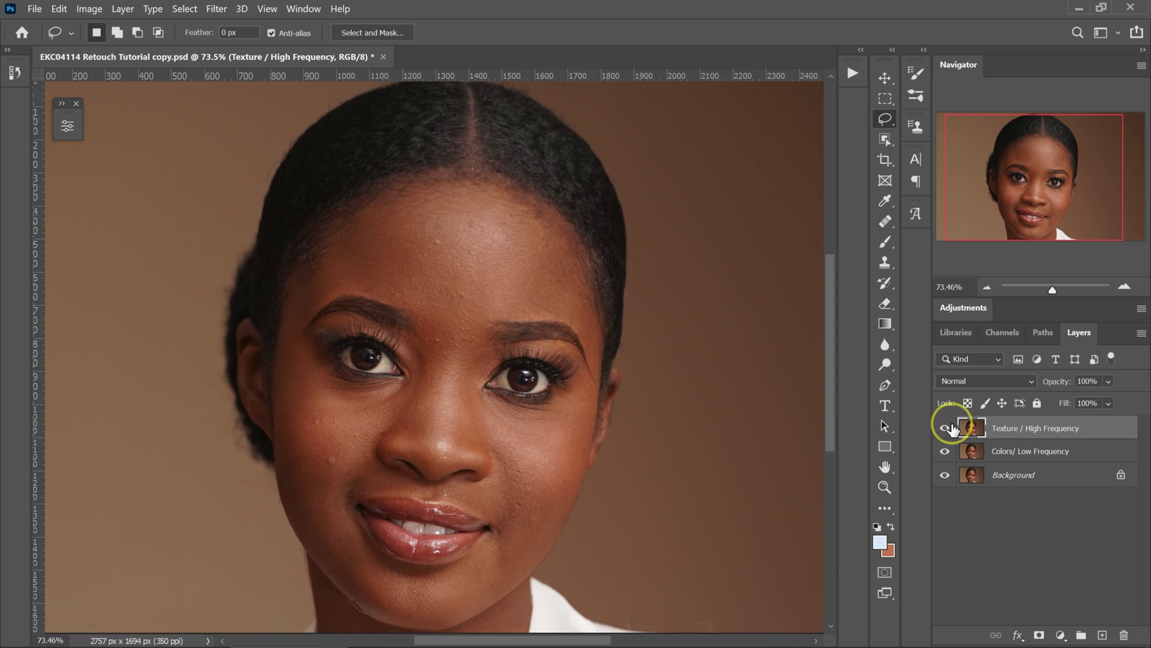
# Step: Hide Texture / High Frequency and start a Gaussian Blur on Colors/ Low Frequency
pyautogui.click(946, 431)
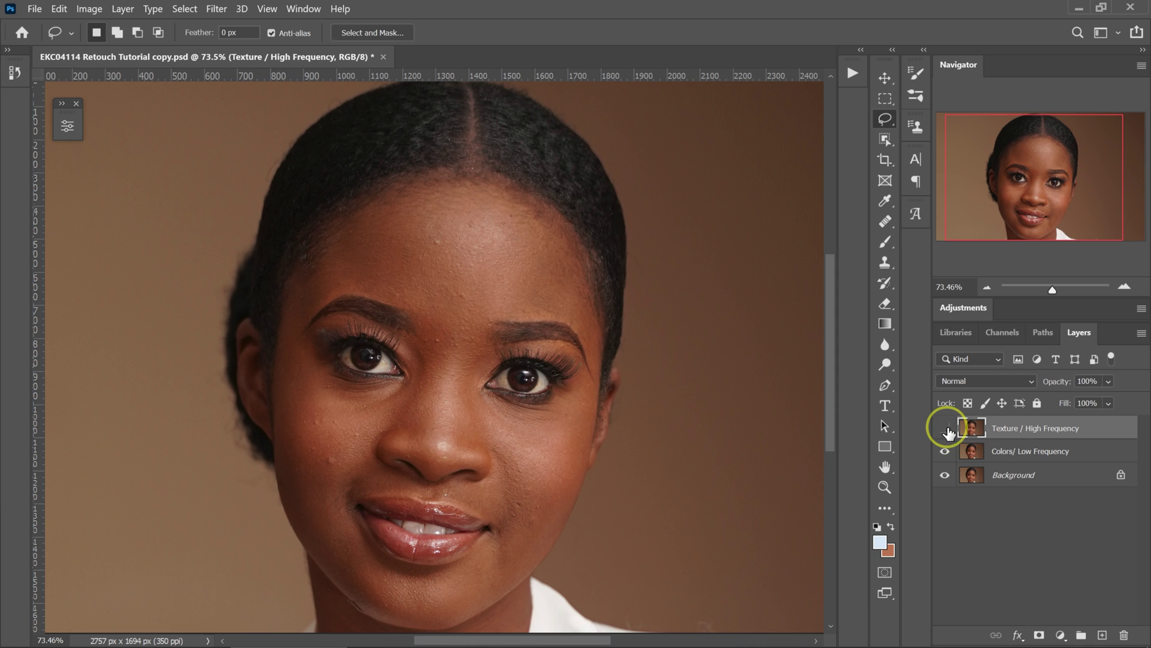
pyautogui.click(1037, 451)
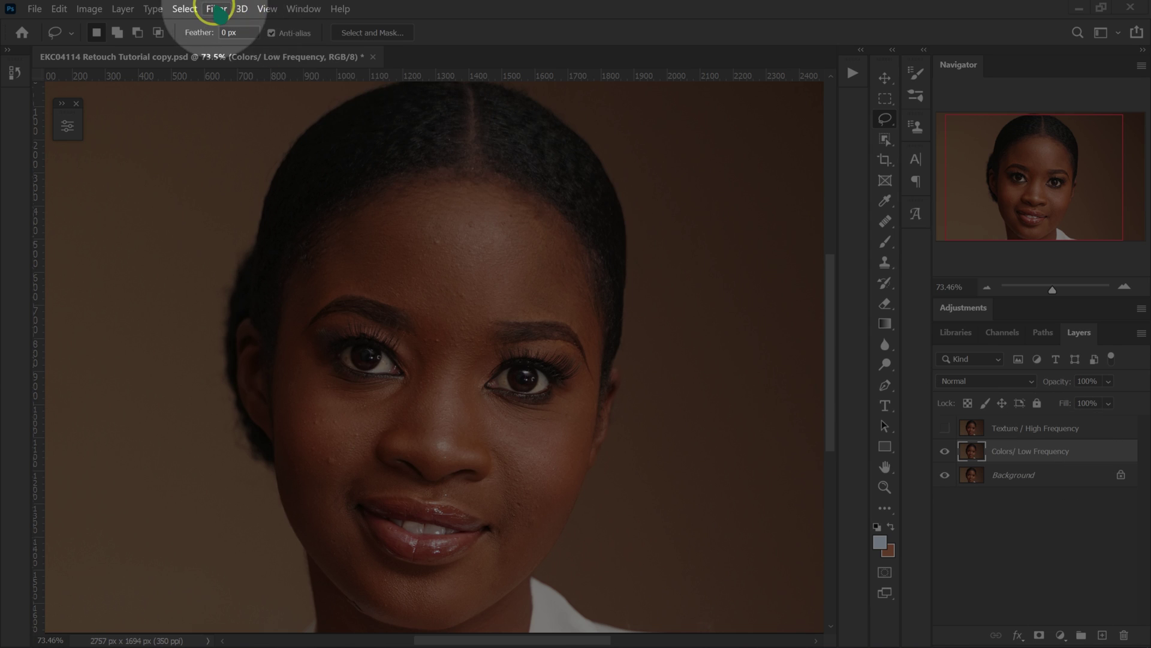
pyautogui.click(218, 9)
pyautogui.moveTo(225, 191)
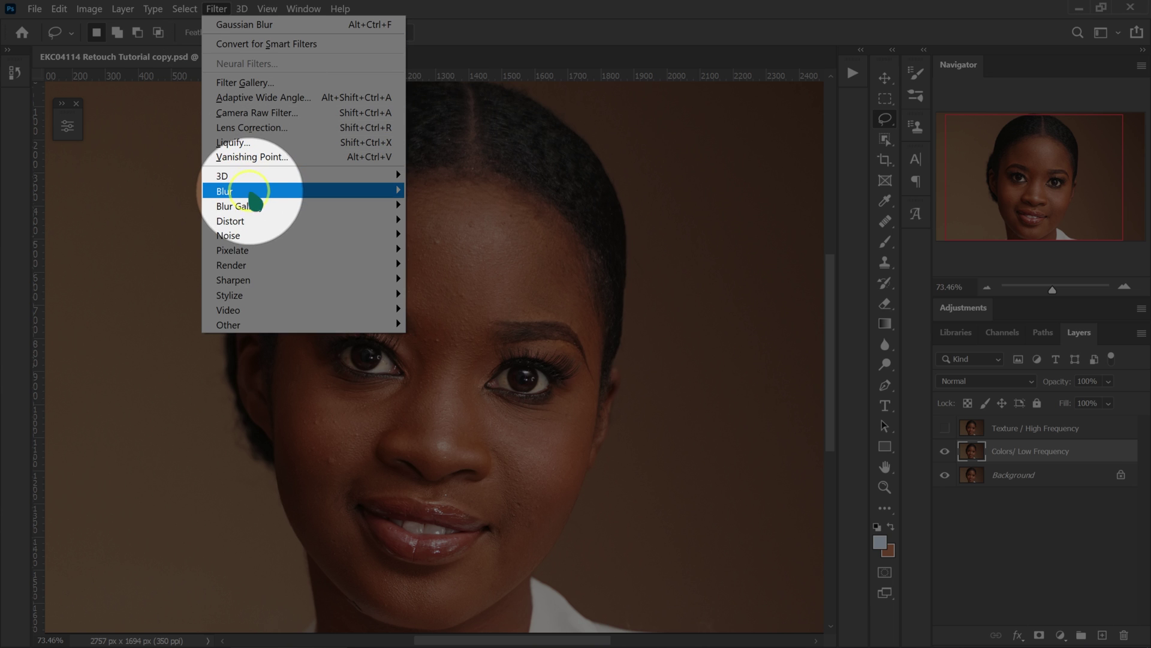
pyautogui.click(249, 191)
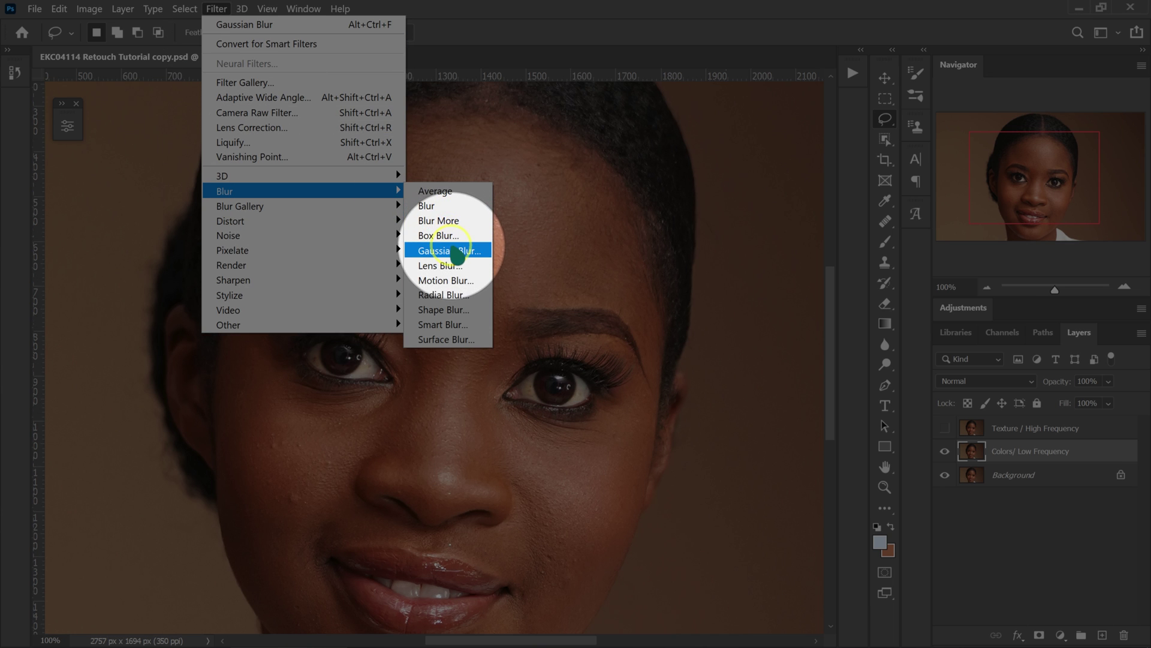
pyautogui.click(457, 252)
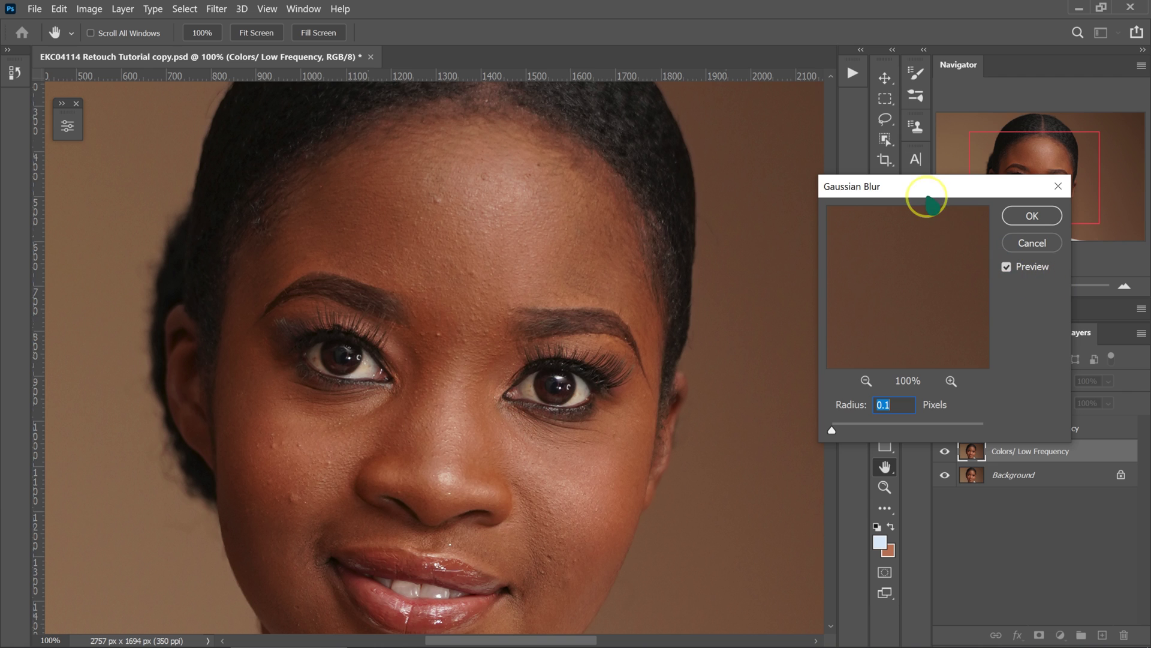
pyautogui.moveTo(925, 195); pyautogui.dragTo(750, 165)
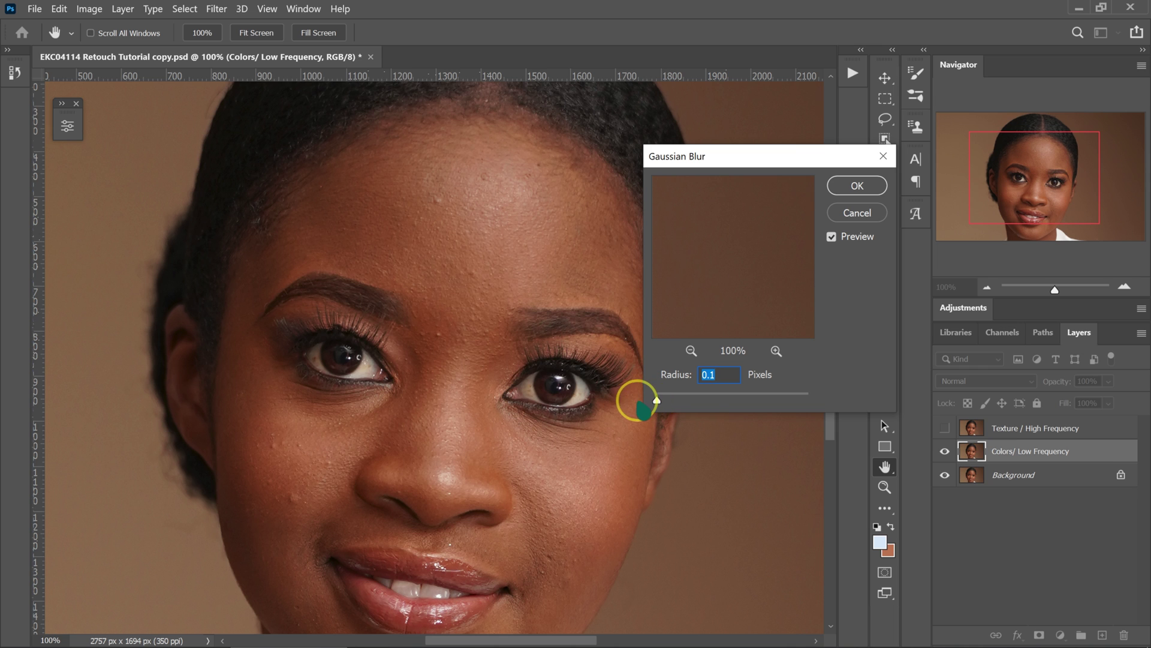
pyautogui.click(633, 401)
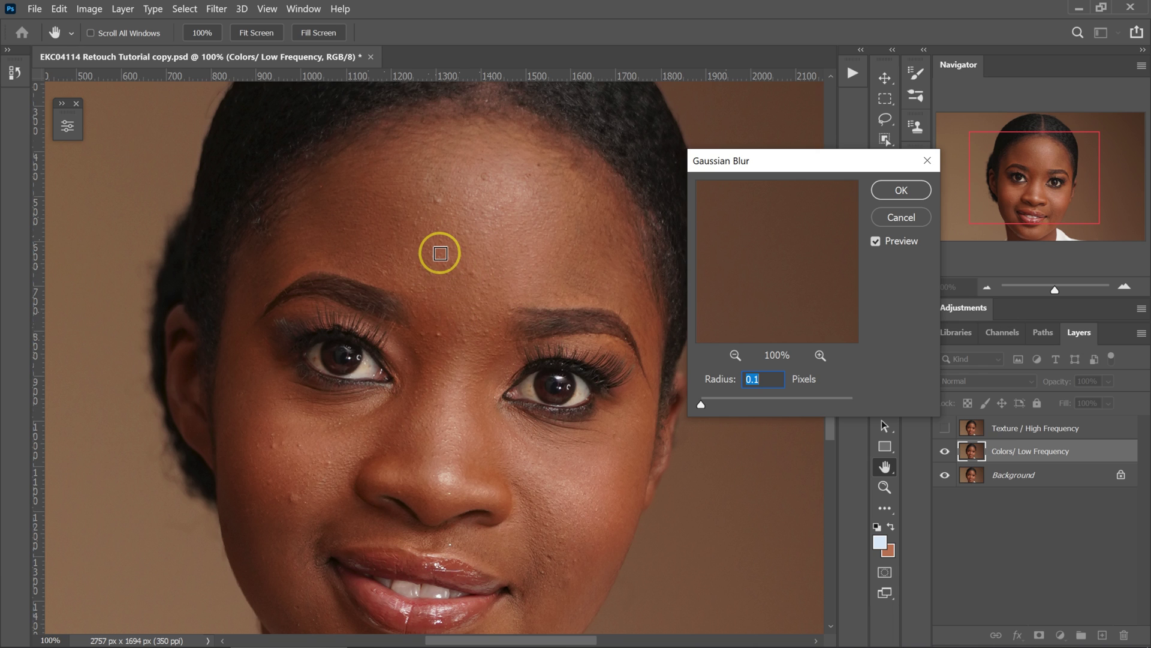
pyautogui.click(440, 253)
pyautogui.click(472, 315)
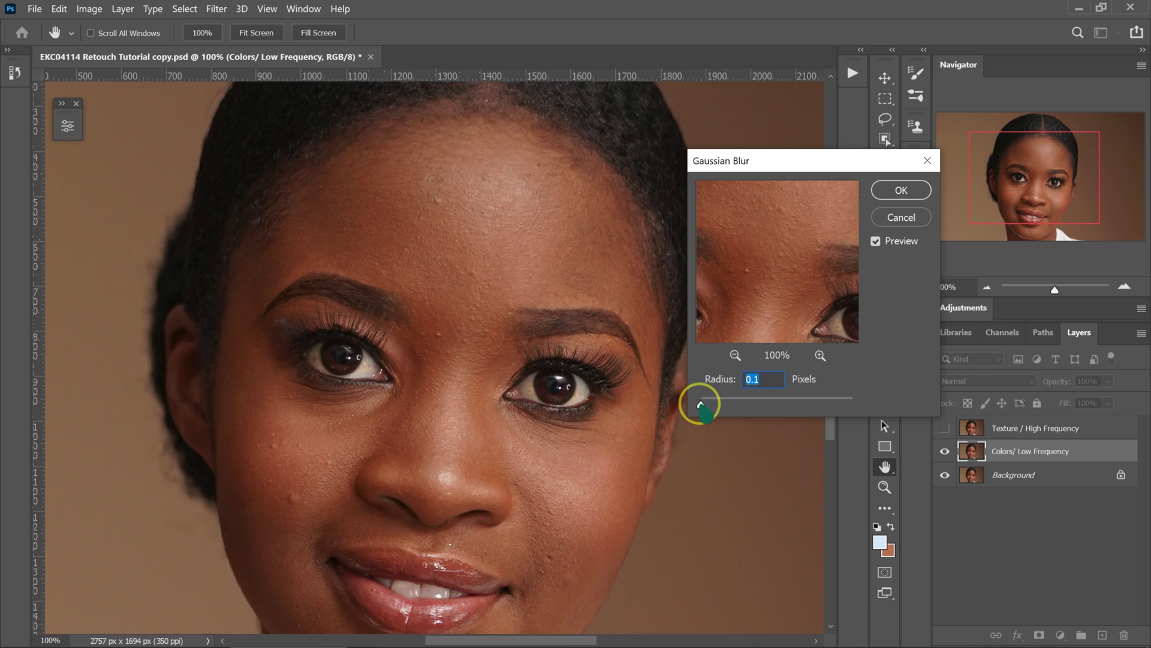
# Step: Compare blur radii and apply an 8.0-pixel Gaussian Blur to the low-frequency layer
pyautogui.moveTo(701, 404); pyautogui.dragTo(712, 404)
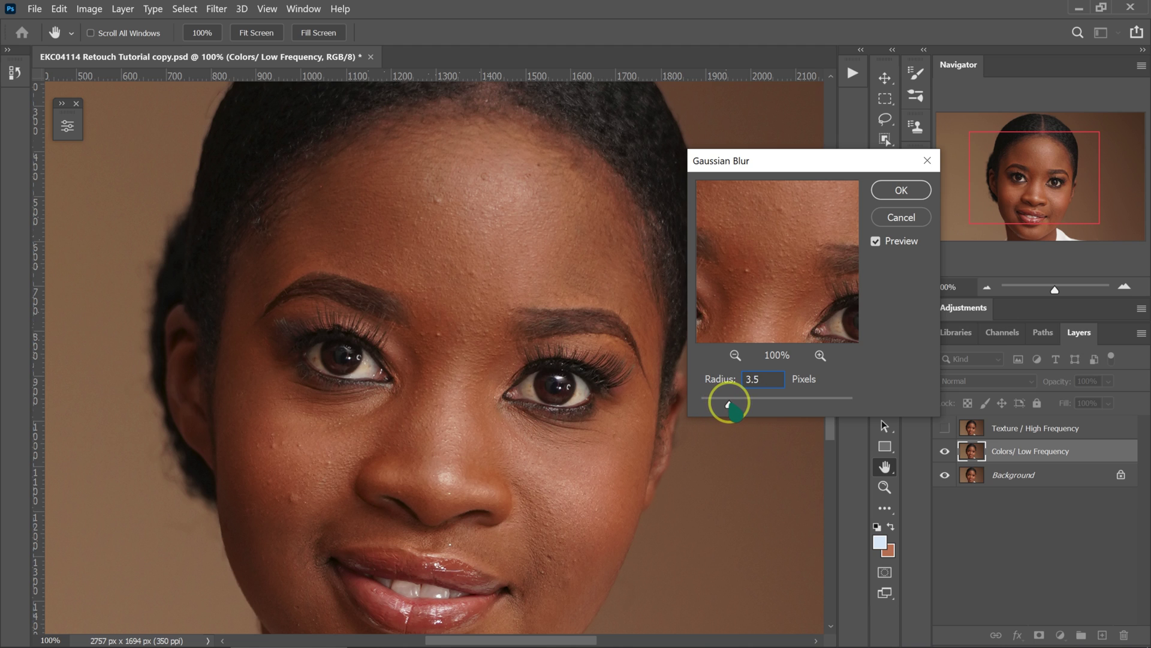
pyautogui.moveTo(729, 404); pyautogui.dragTo(751, 403)
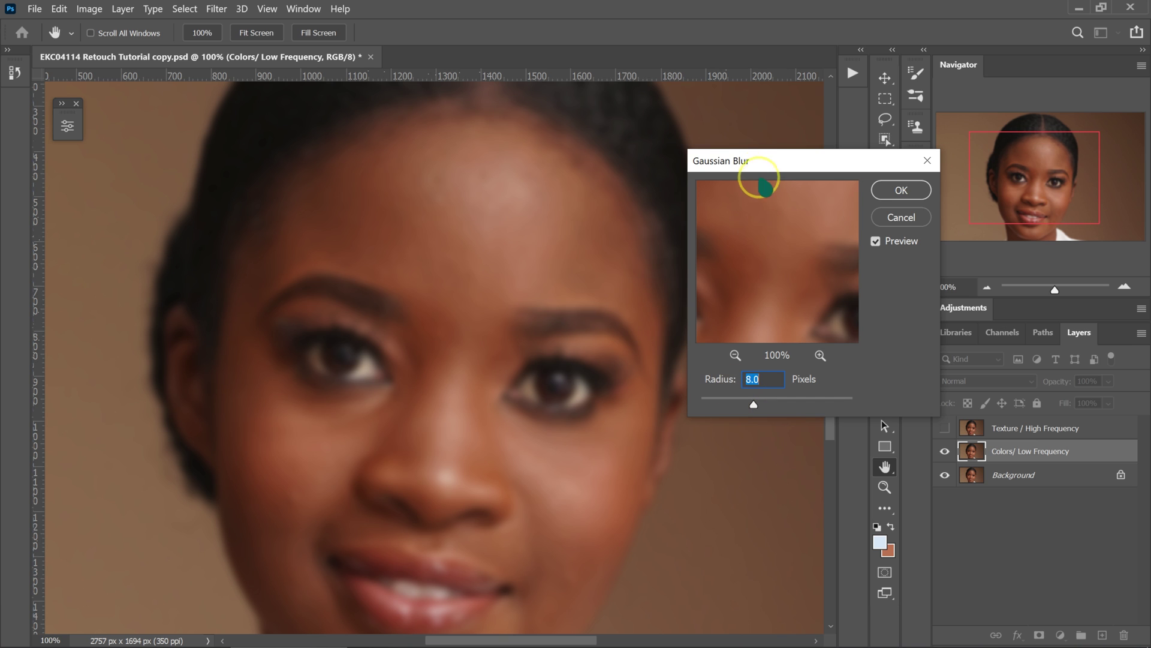
pyautogui.moveTo(759, 166); pyautogui.dragTo(726, 199)
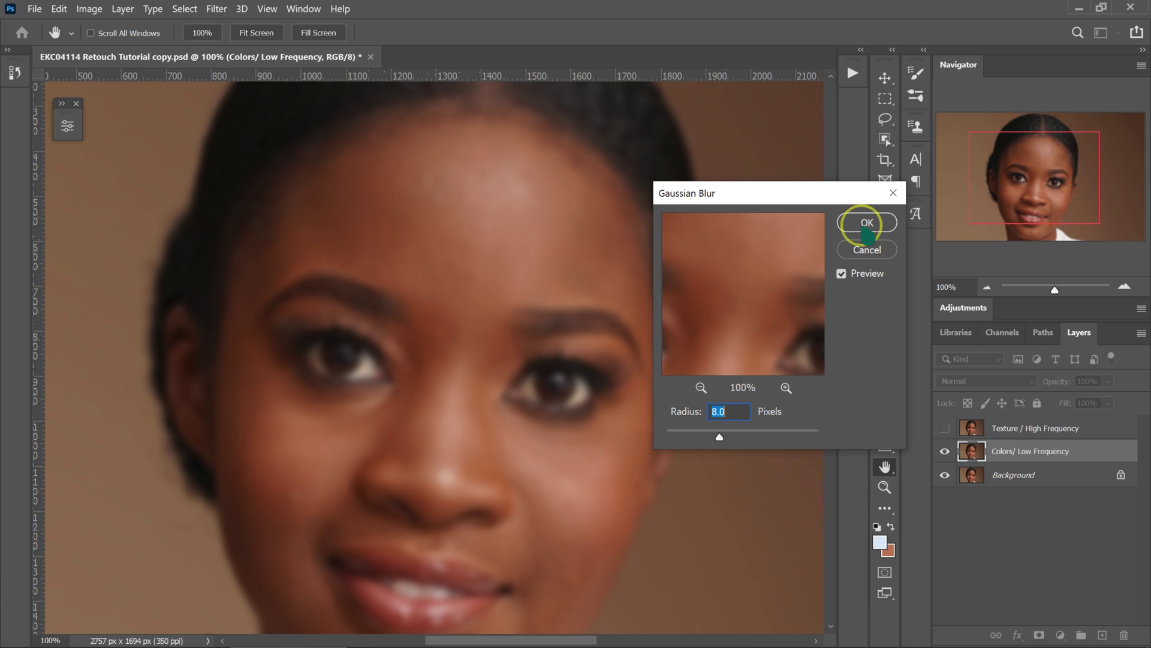
pyautogui.moveTo(719, 444); pyautogui.dragTo(667, 444)
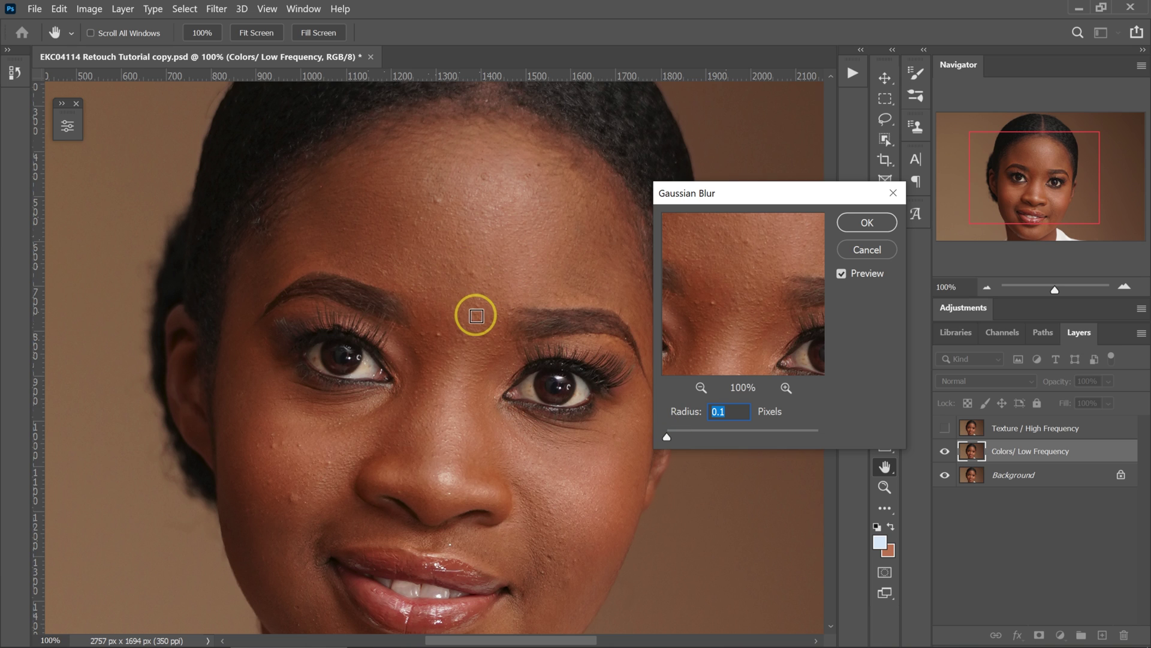
pyautogui.click(476, 315)
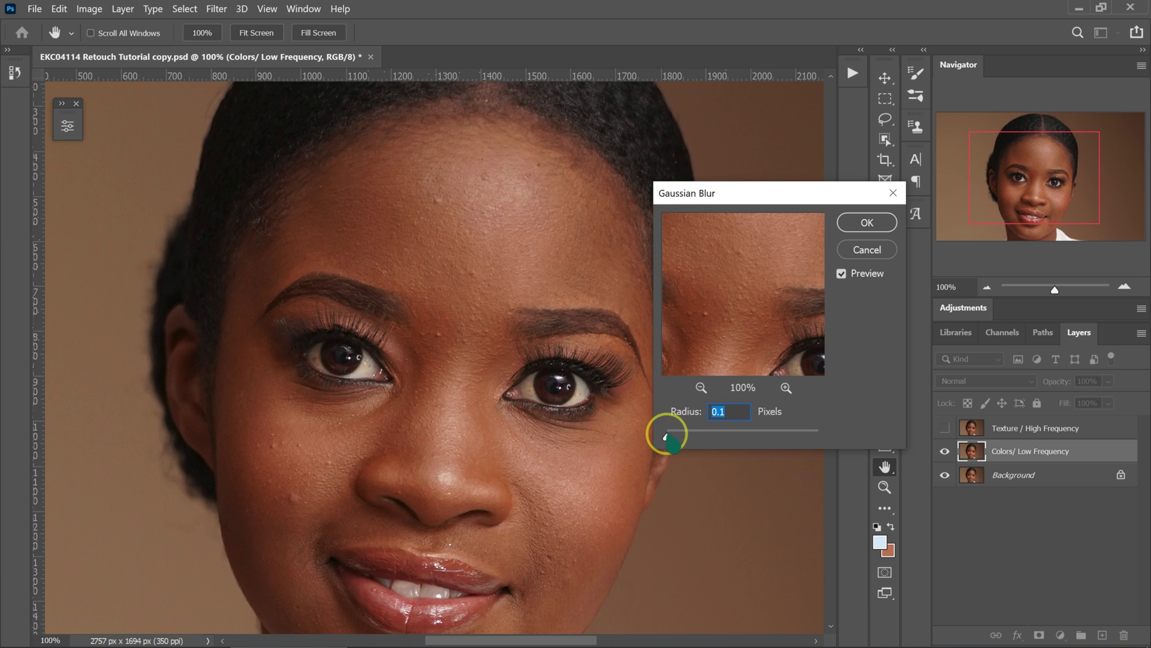
pyautogui.moveTo(667, 436); pyautogui.dragTo(689, 436)
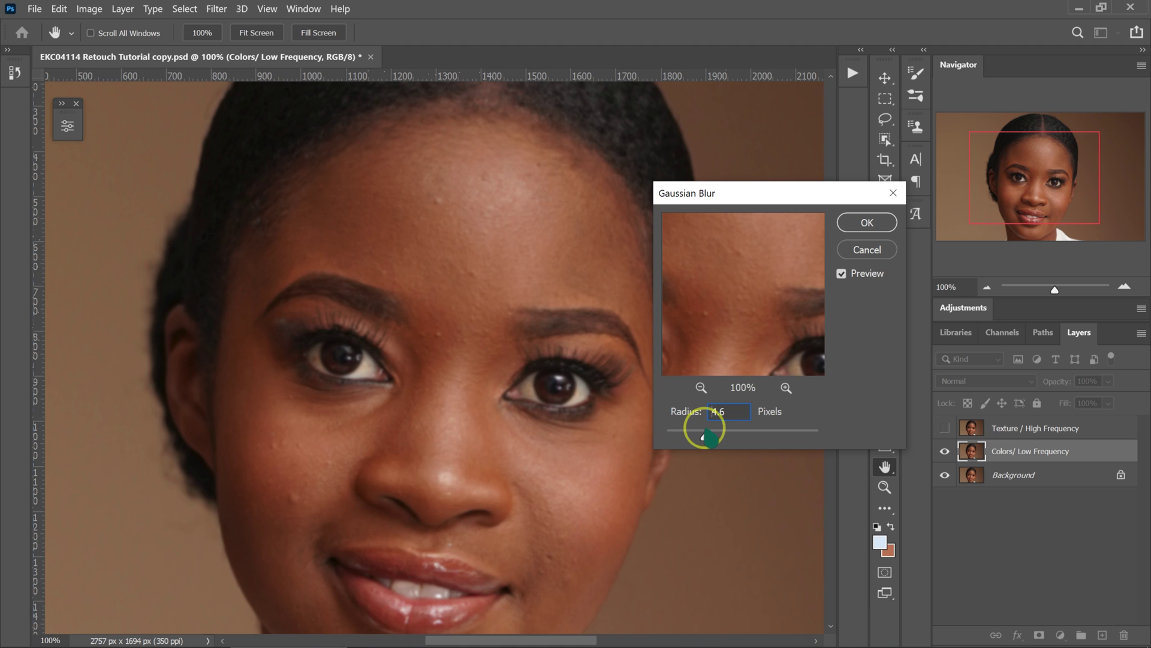
pyautogui.moveTo(706, 436); pyautogui.dragTo(706, 437)
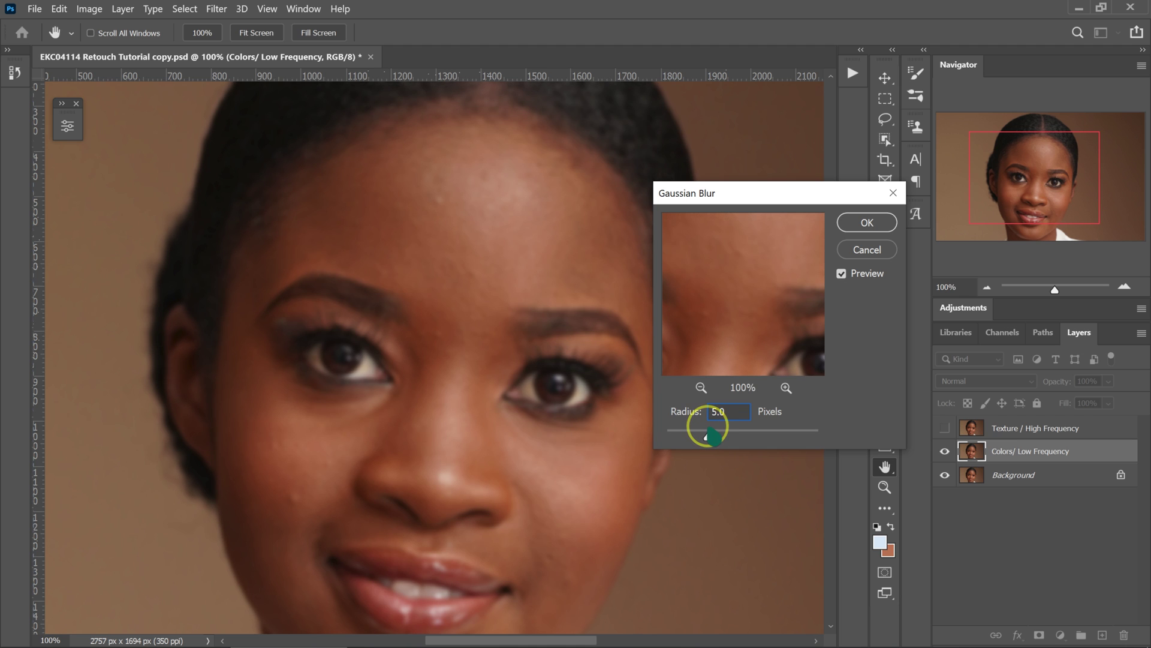
pyautogui.moveTo(713, 432); pyautogui.dragTo(719, 433)
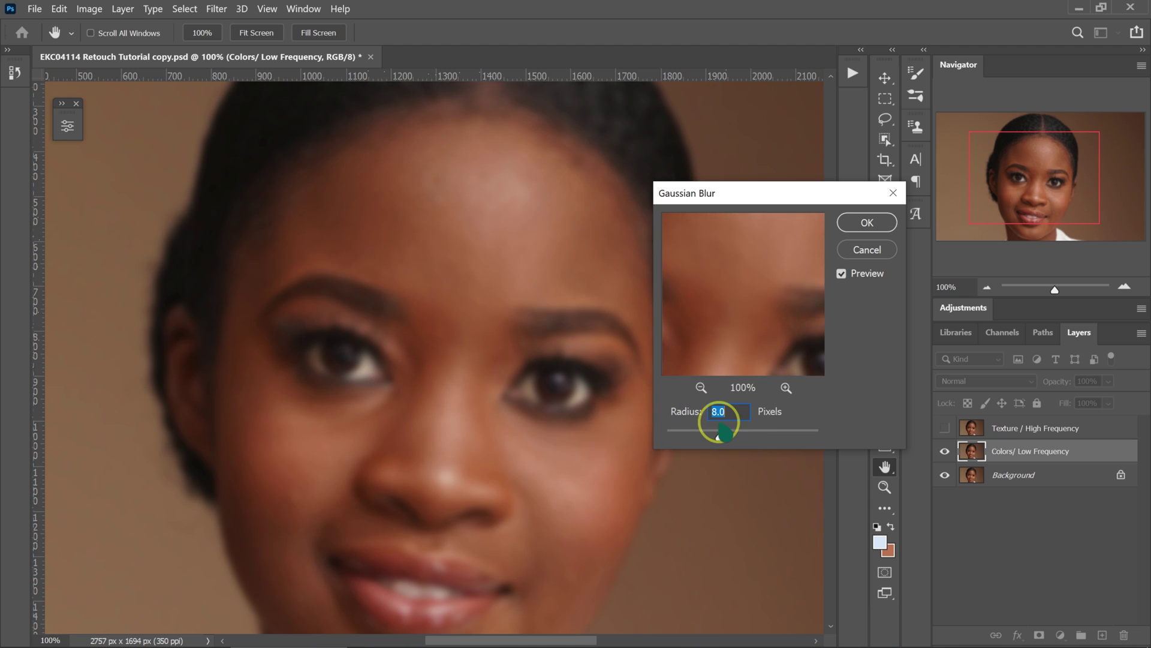
pyautogui.click(868, 224)
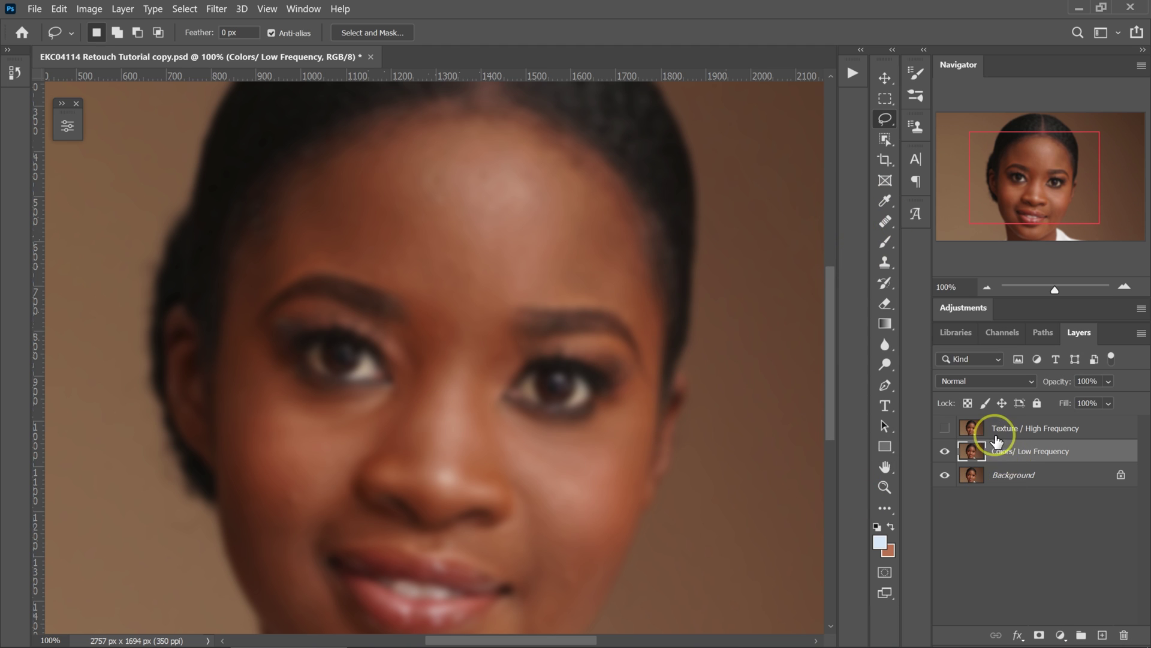
# Step: Show Texture / High Frequency and set Apply Image's source layer to Colors/ Low Frequency
pyautogui.click(945, 428)
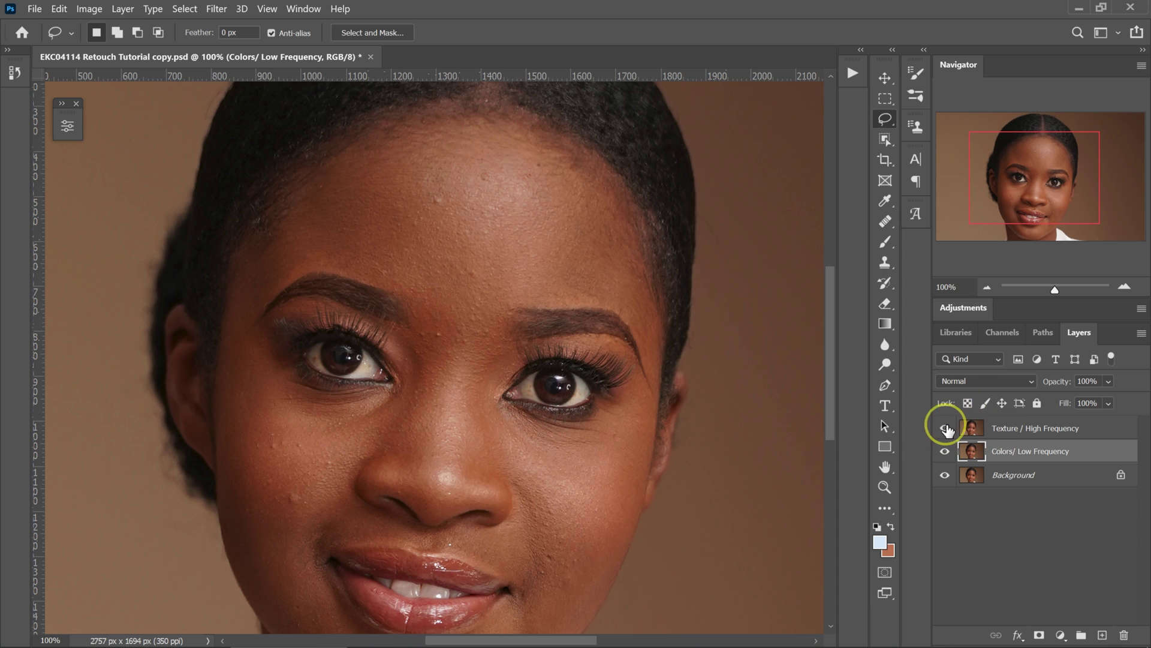
pyautogui.click(1044, 433)
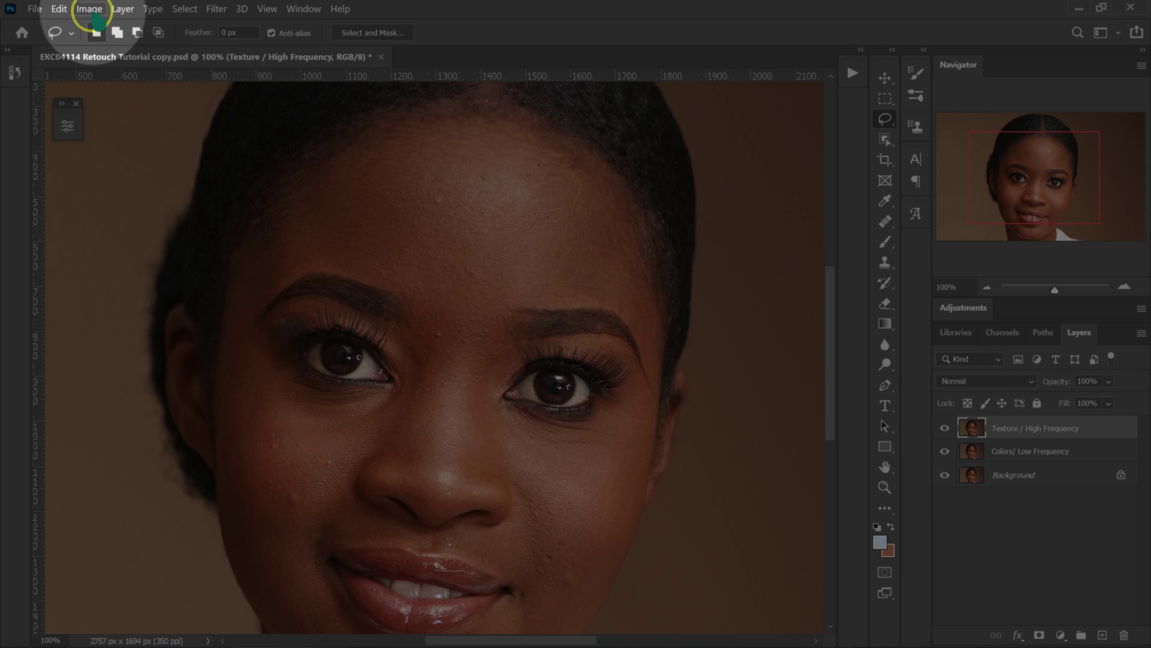
pyautogui.click(90, 10)
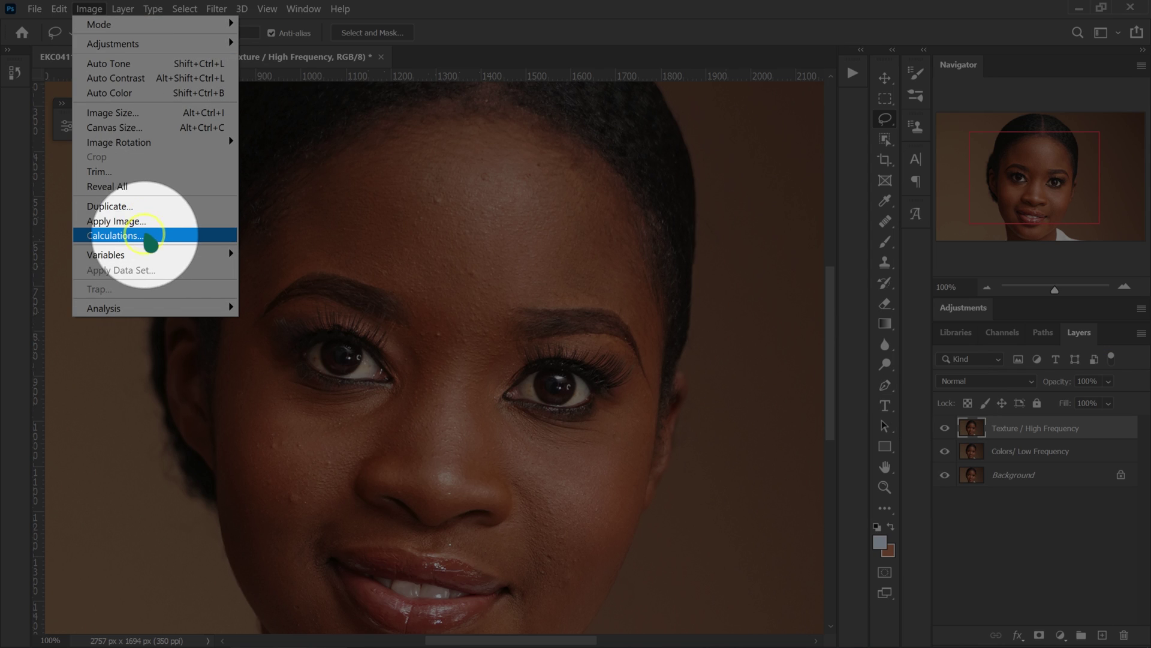
pyautogui.click(146, 221)
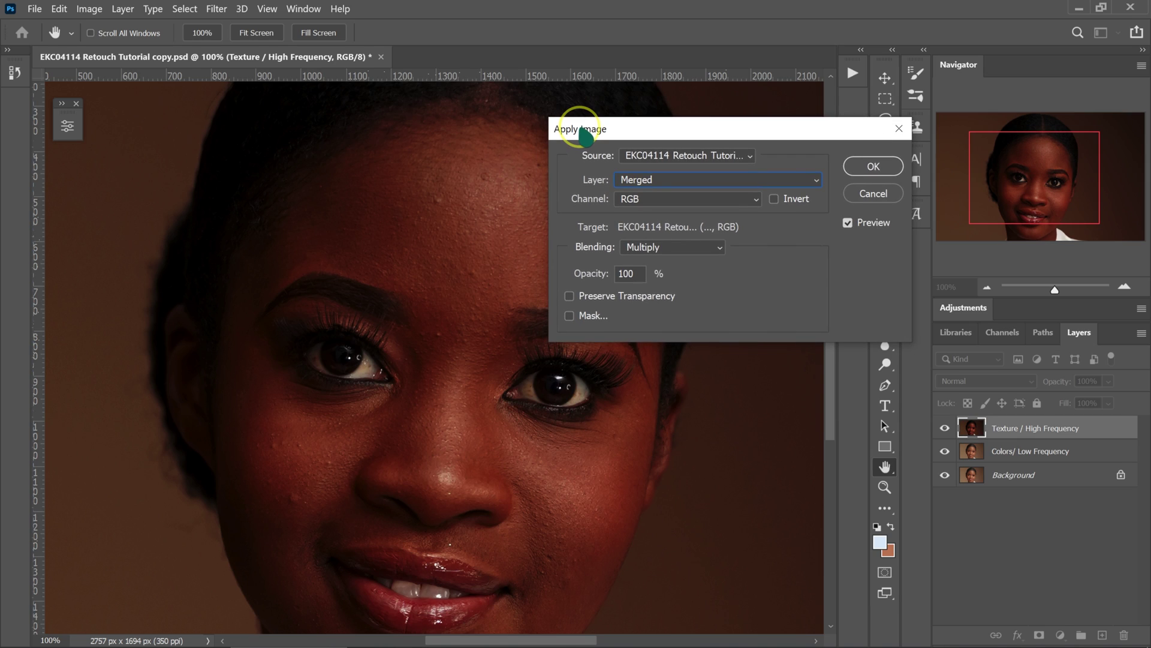
pyautogui.moveTo(564, 125); pyautogui.dragTo(576, 148)
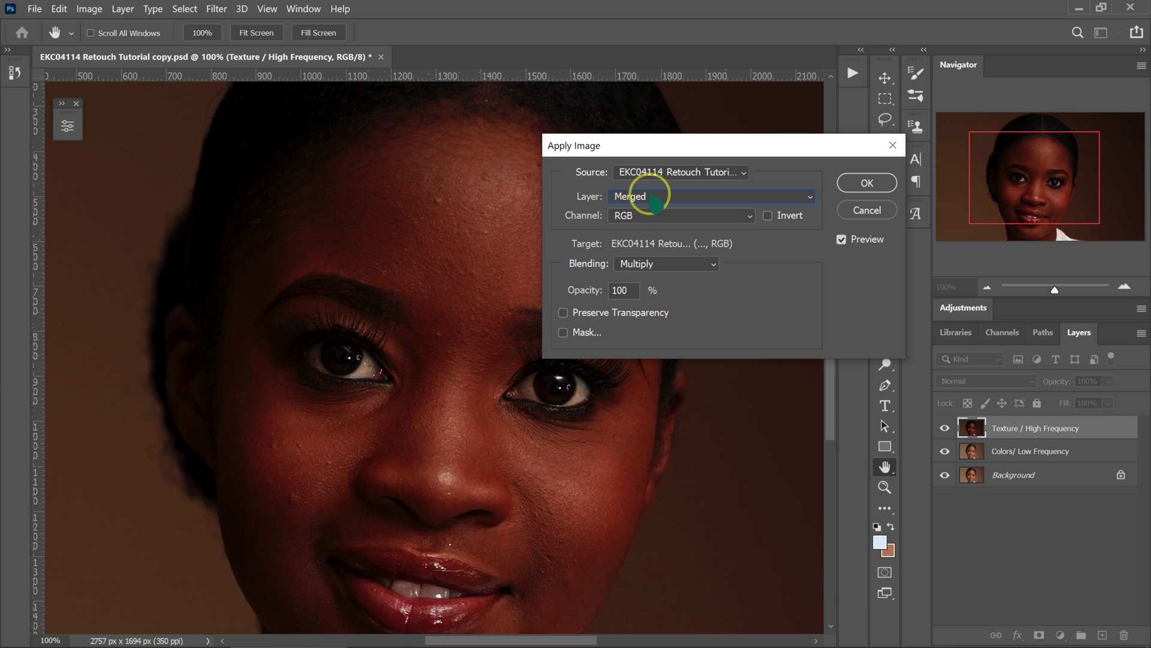
pyautogui.click(651, 196)
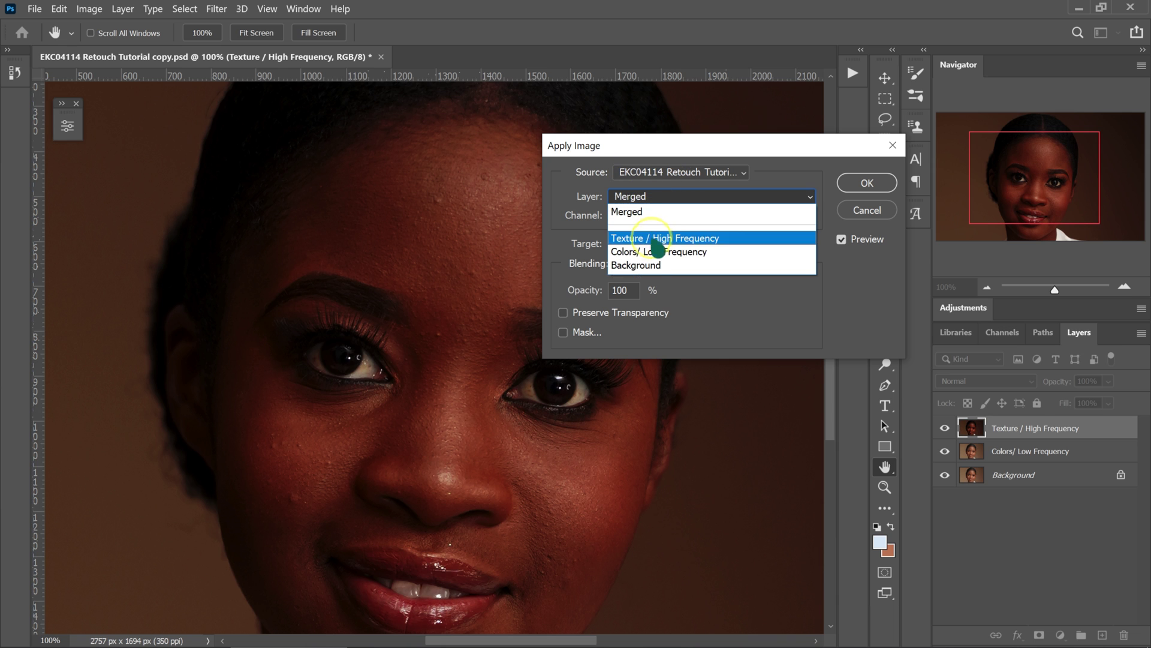
pyautogui.click(660, 252)
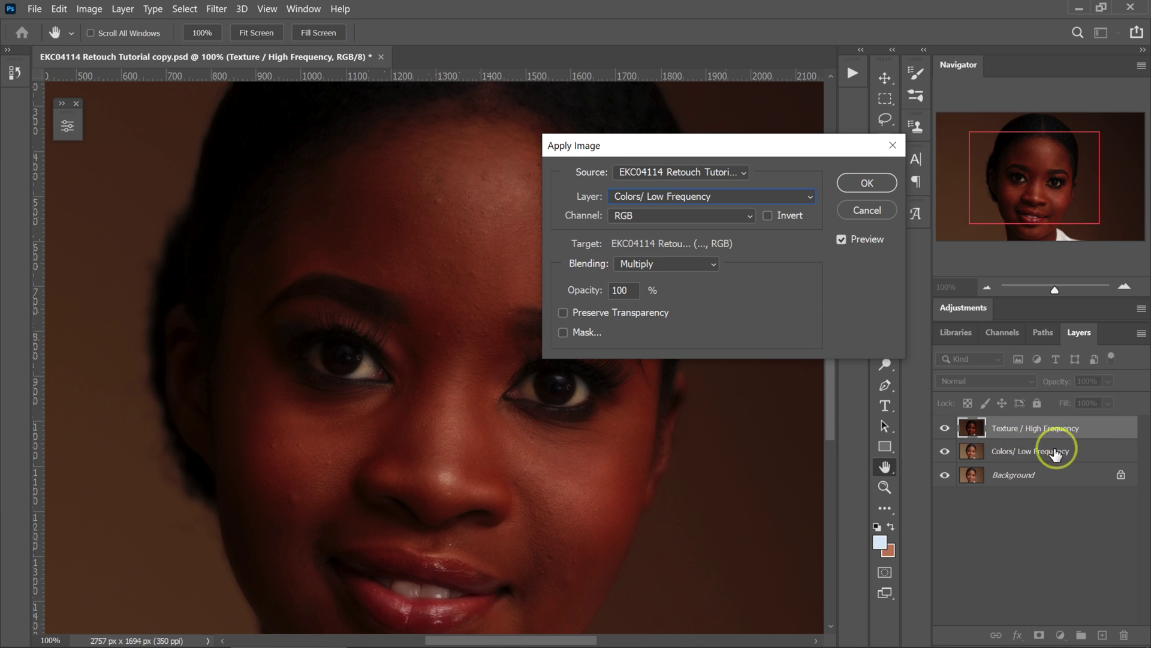
pyautogui.click(719, 196)
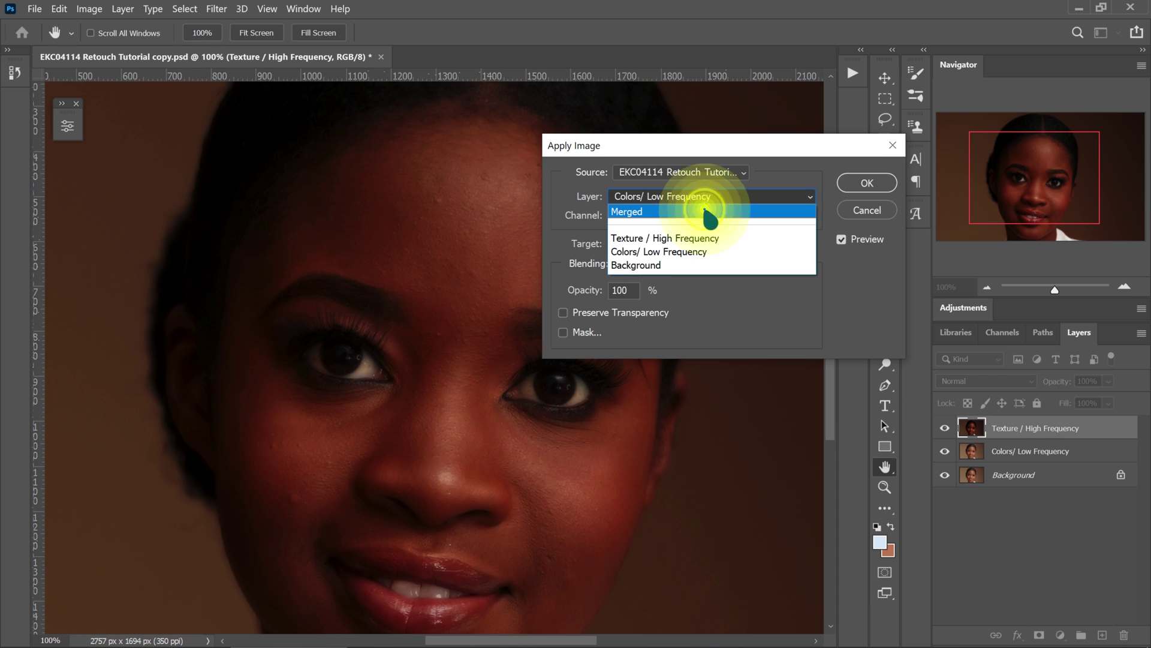
pyautogui.click(689, 253)
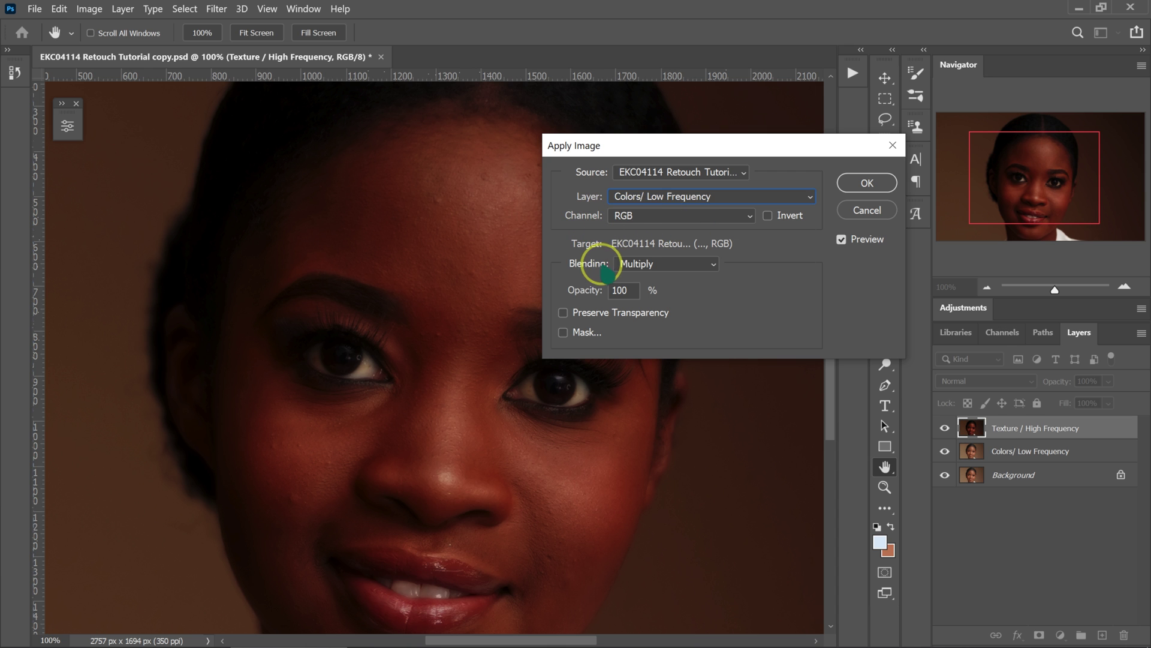
# Step: Apply the image with Subtract blending, scale 2 and offset 128
pyautogui.click(662, 263)
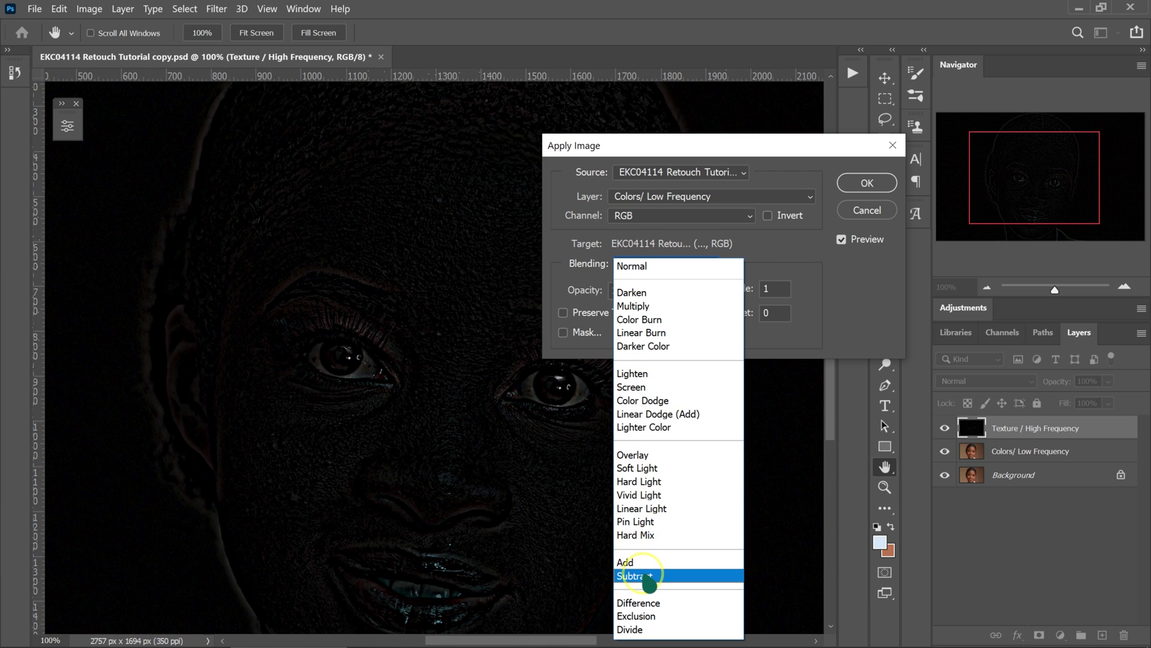
pyautogui.click(636, 575)
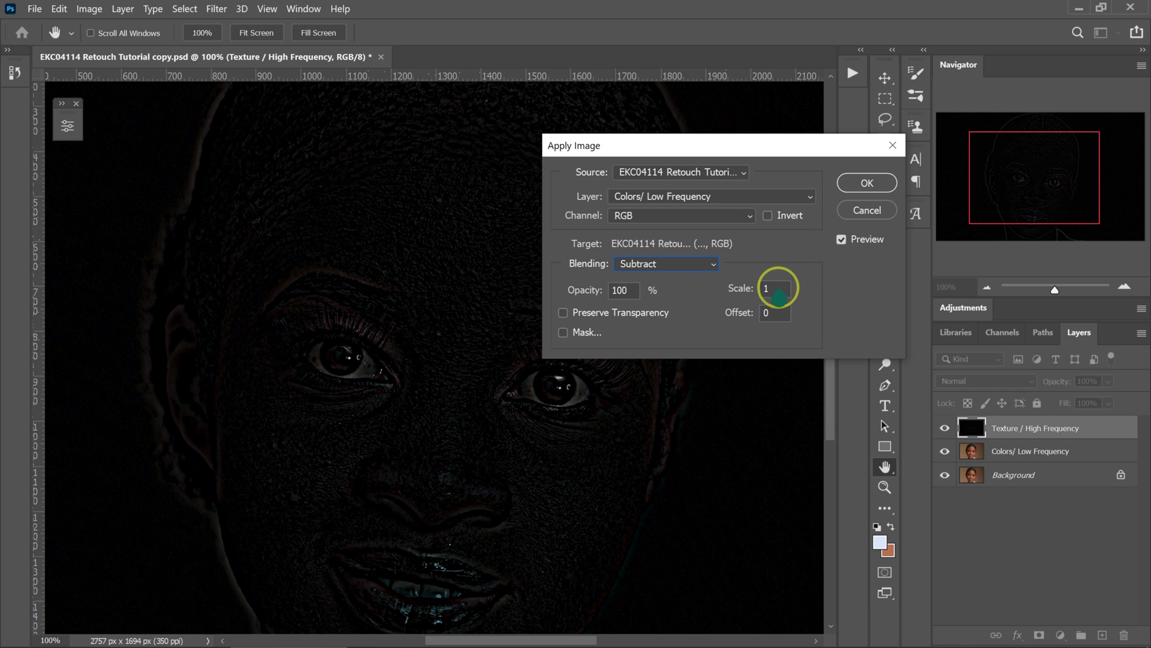
pyautogui.click(767, 288)
pyautogui.write('2')
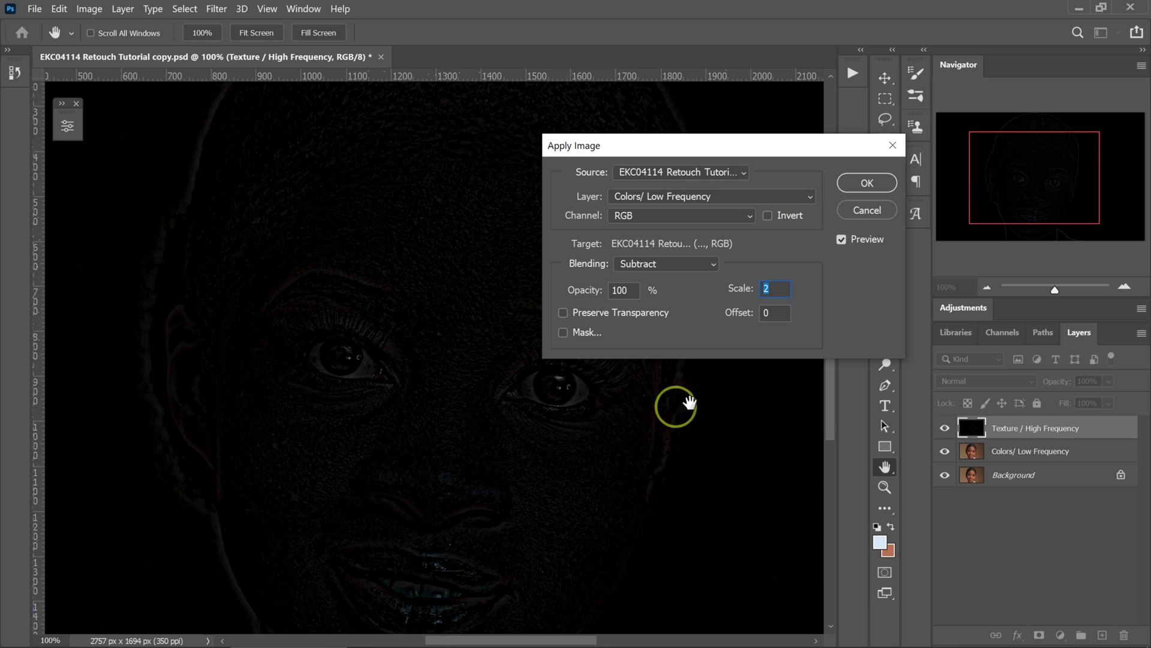
pyautogui.click(761, 314)
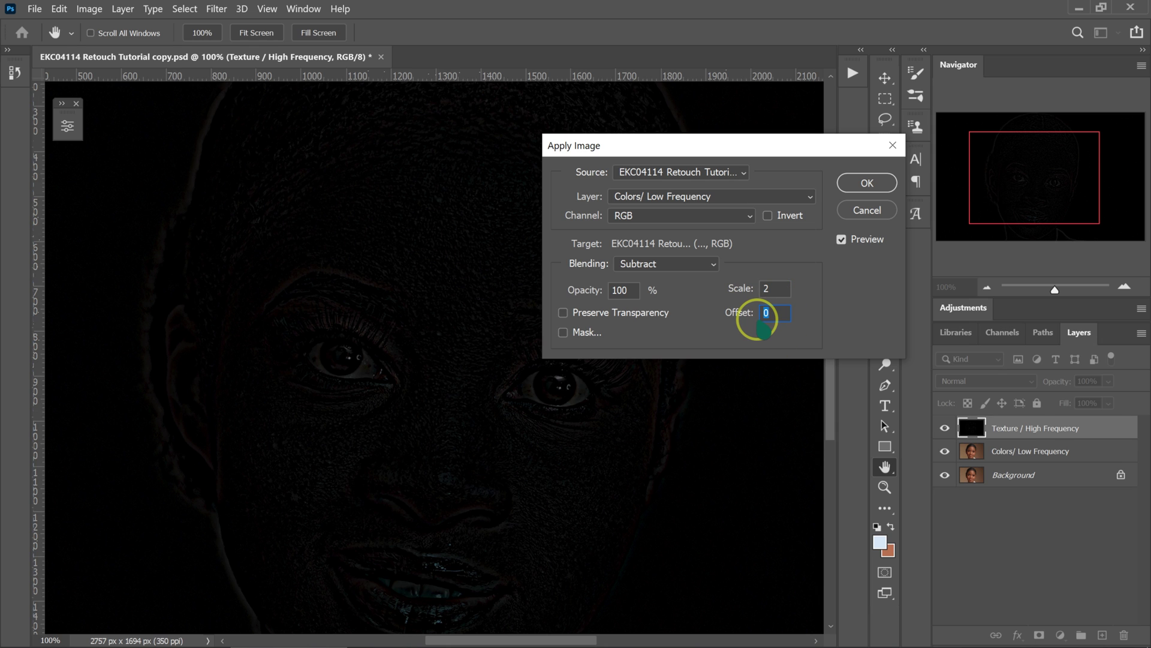
pyautogui.write('128')
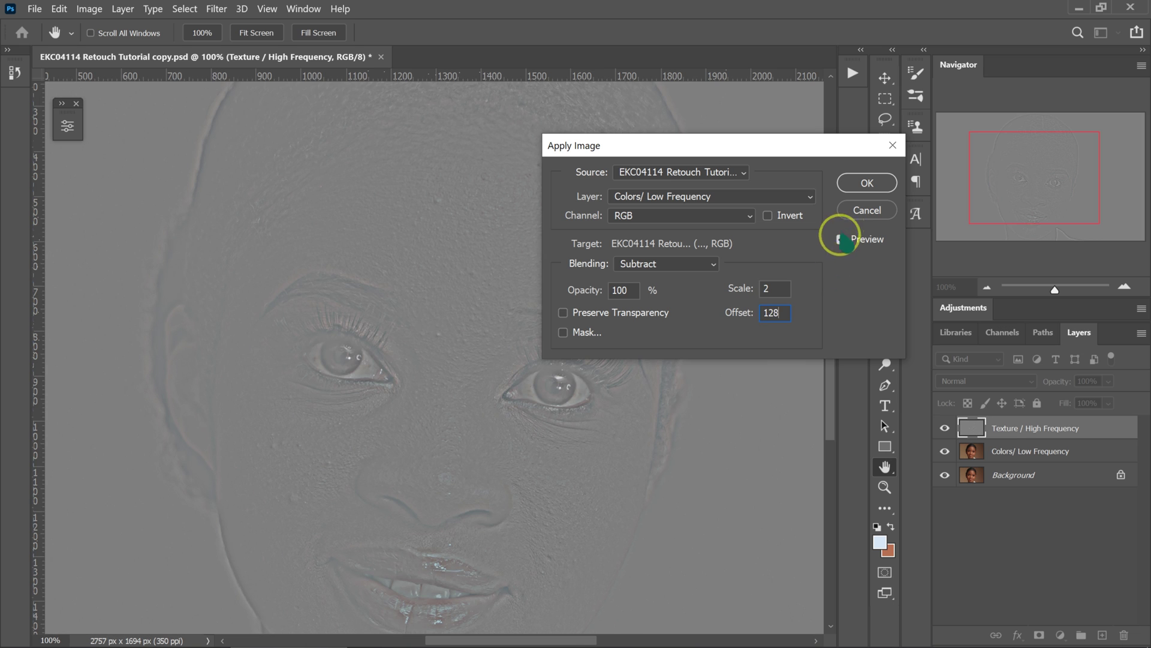
pyautogui.click(866, 186)
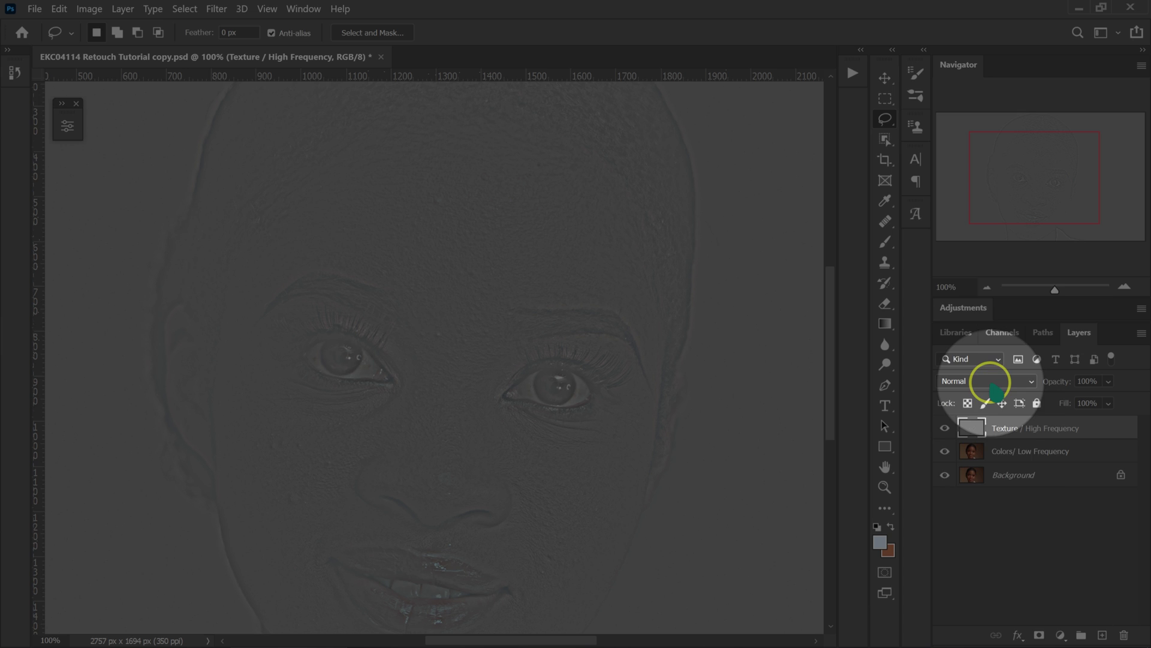
# Step: Set the Texture / High Frequency layer's blend mode to Linear Light
pyautogui.click(984, 381)
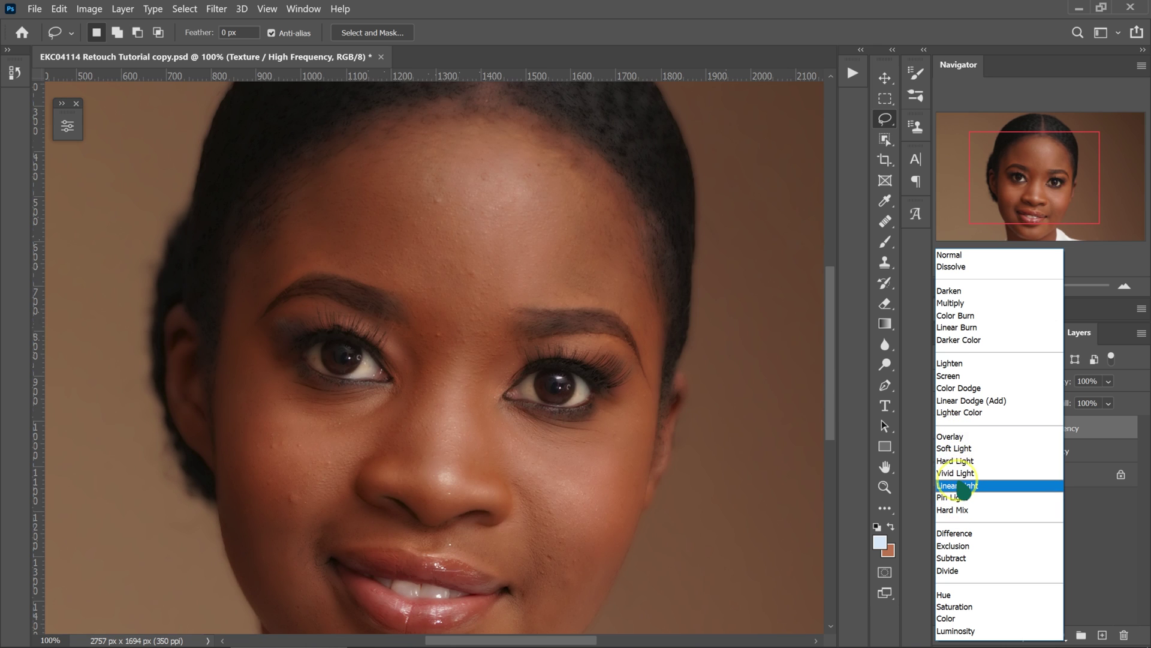
pyautogui.click(963, 485)
pyautogui.click(1028, 451)
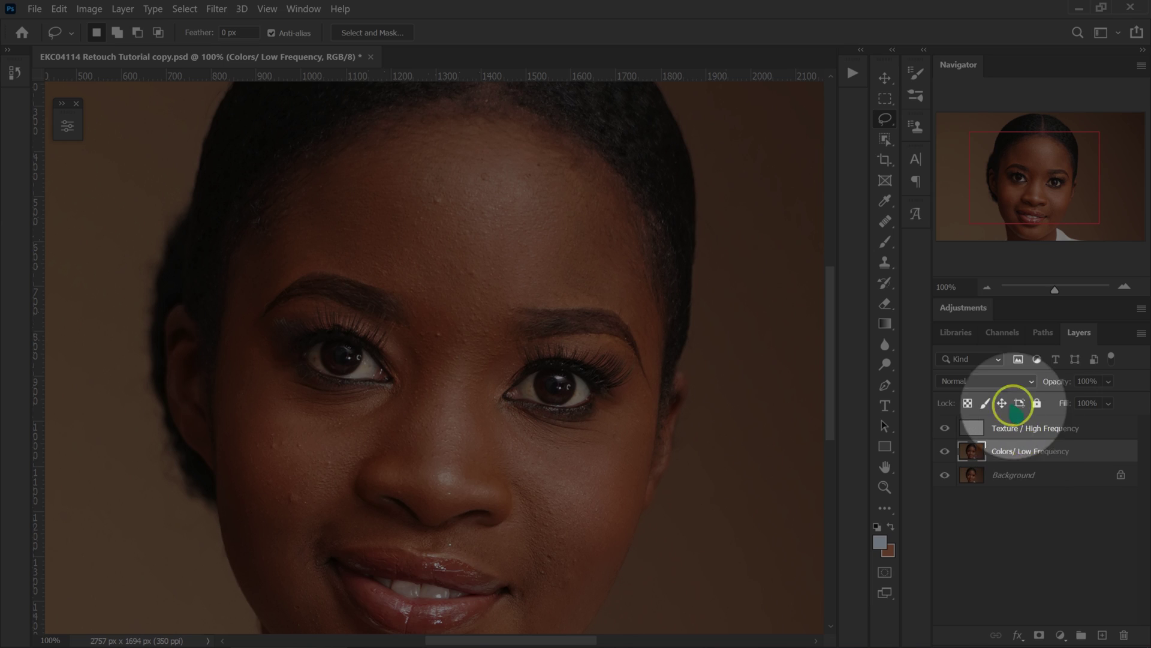
# Step: Select both Texture / High Frequency and Colors/ Low Frequency layers together
pyautogui.click(1043, 429)
pyautogui.keyDown('ctrl'); pyautogui.click(1046, 441); pyautogui.keyUp('ctrl')
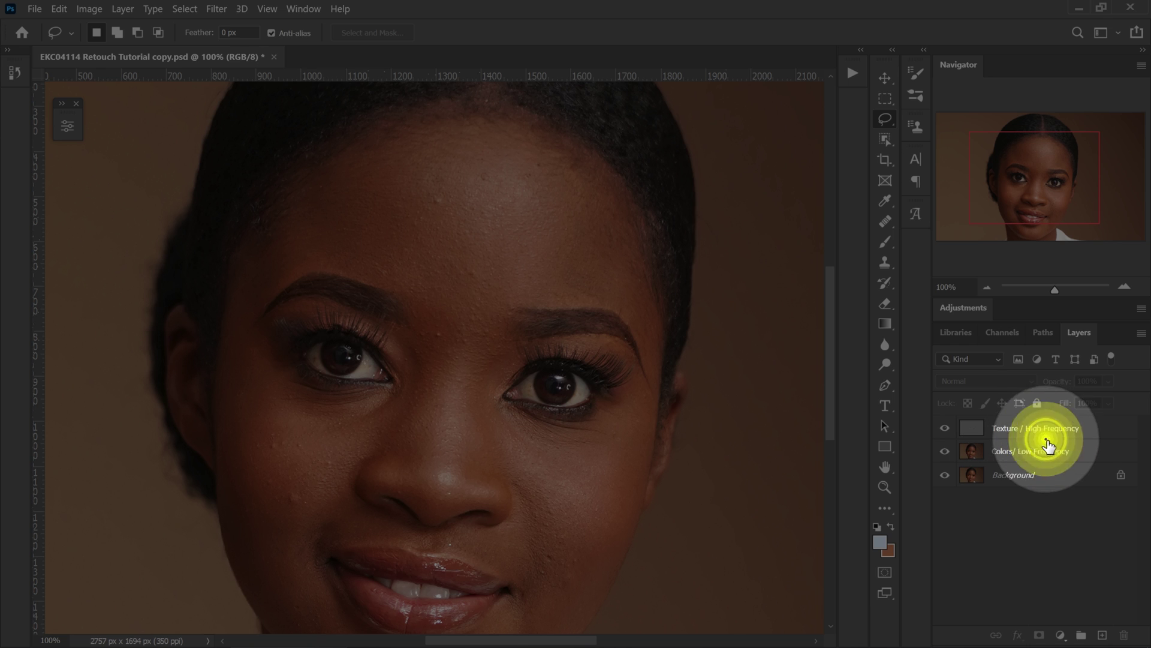
pyautogui.click(1053, 432)
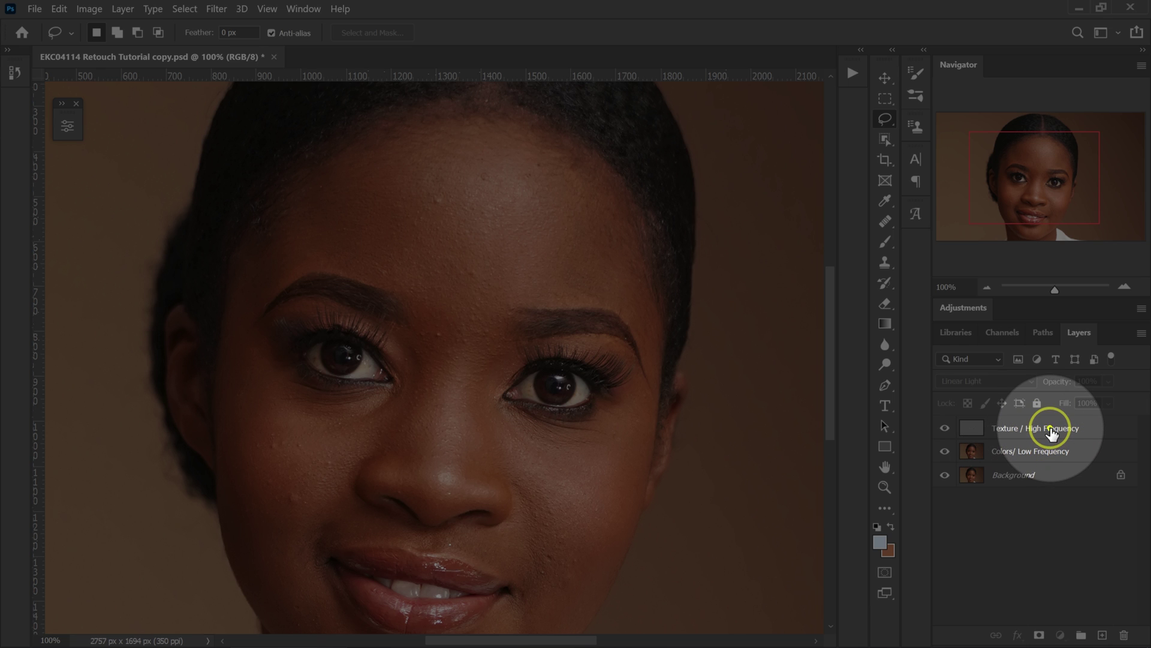
pyautogui.click(1052, 432)
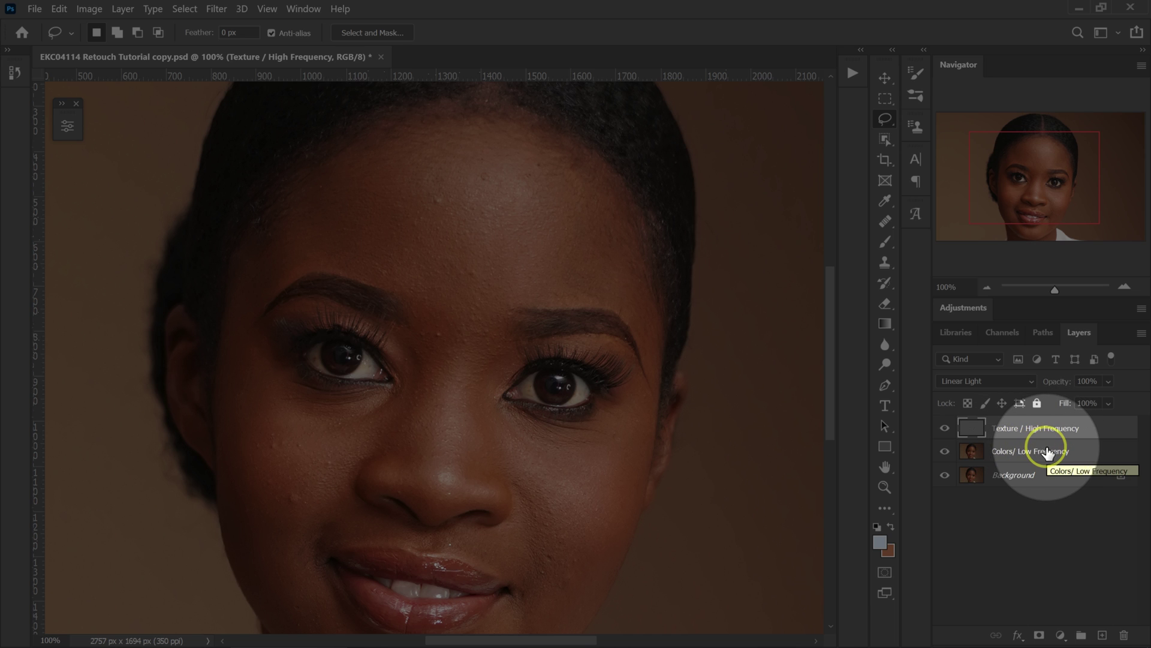
pyautogui.keyDown('shift'); pyautogui.click(1047, 453); pyautogui.keyUp('shift')
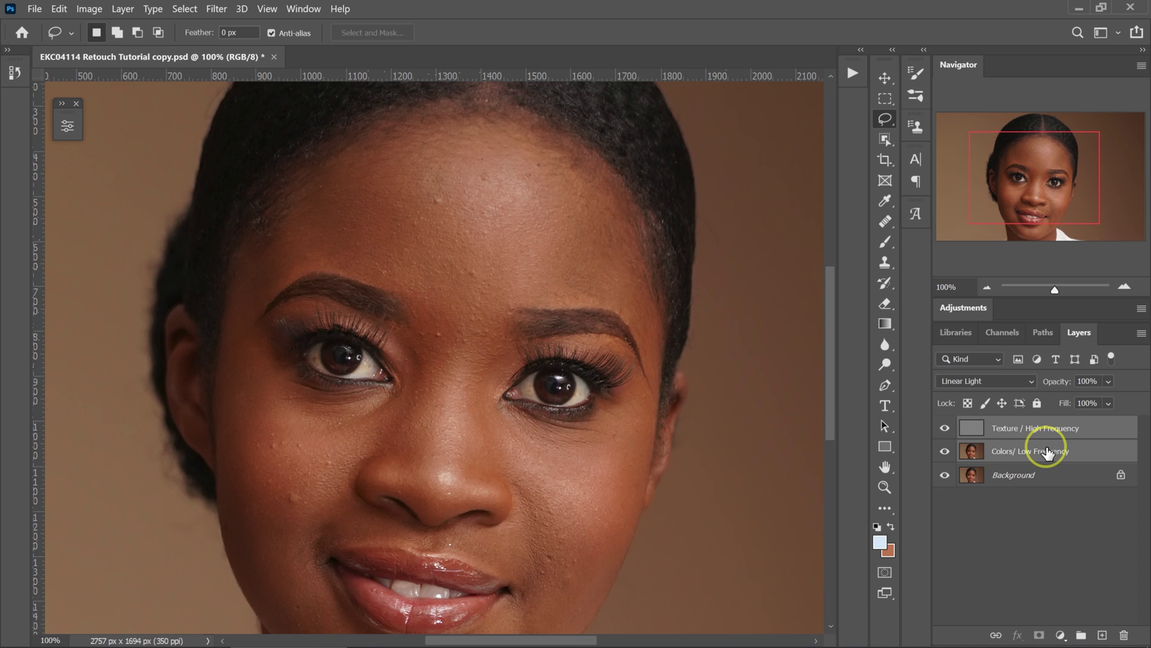
# Step: Group both frequency layers, name the group 'Frequency Separation', and expand it
pyautogui.moveTo(1046, 453); pyautogui.dragTo(1059, 440)
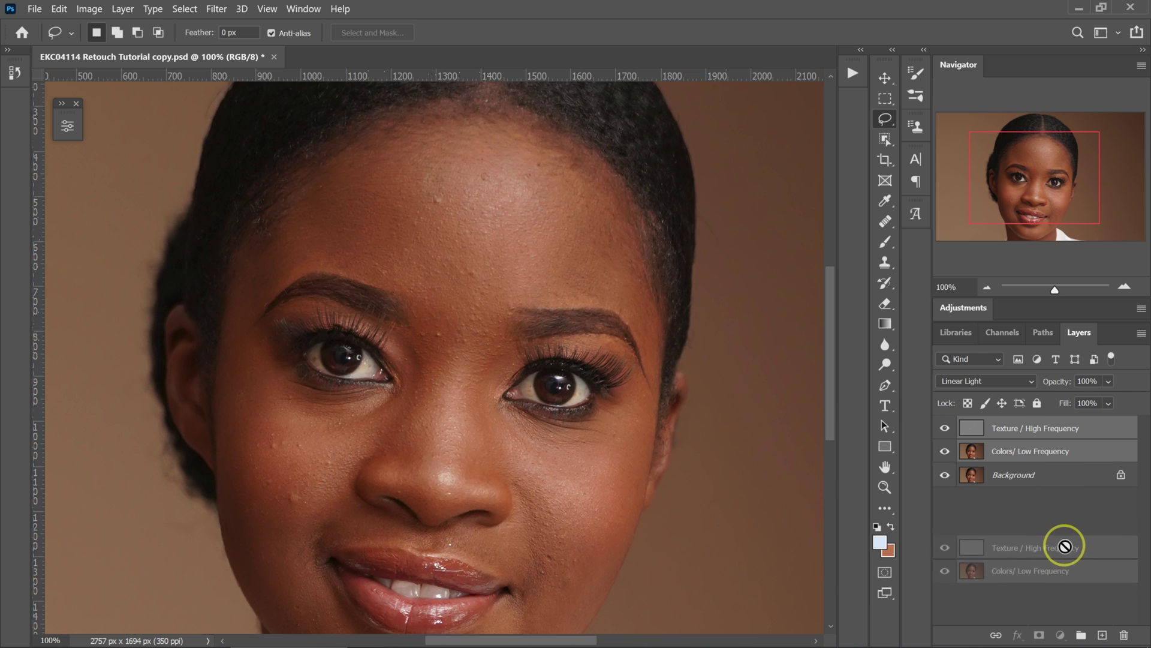
pyautogui.moveTo(1058, 441); pyautogui.dragTo(1081, 635)
pyautogui.write('Frequency Separat')
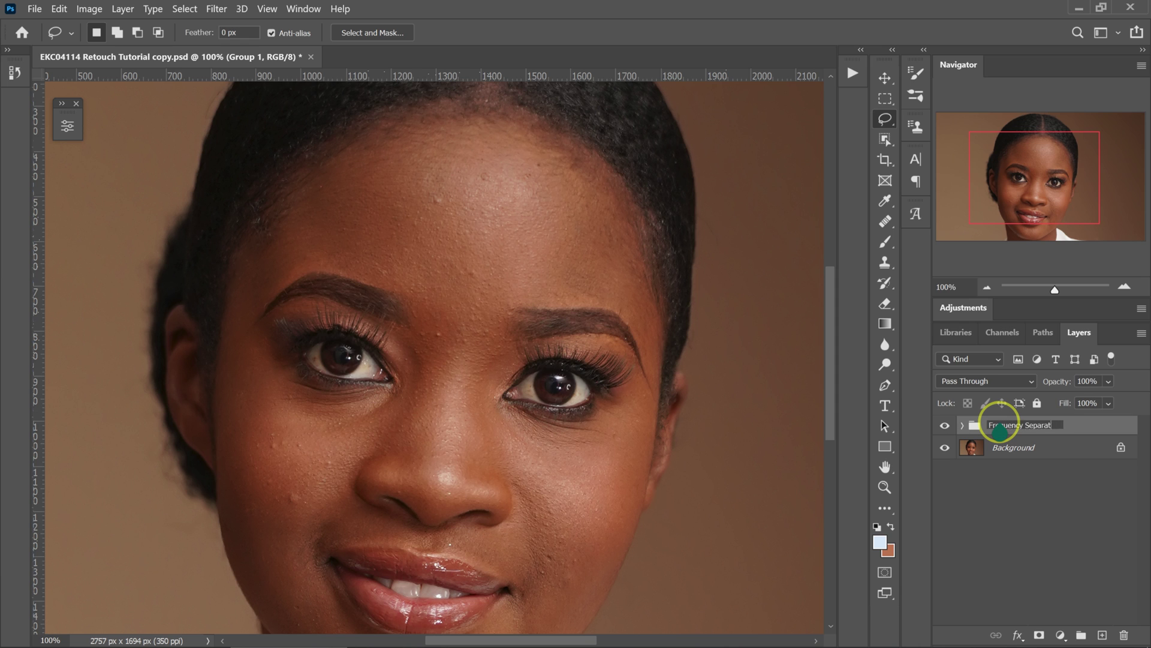
pyautogui.write('ion')
pyautogui.press('Return')
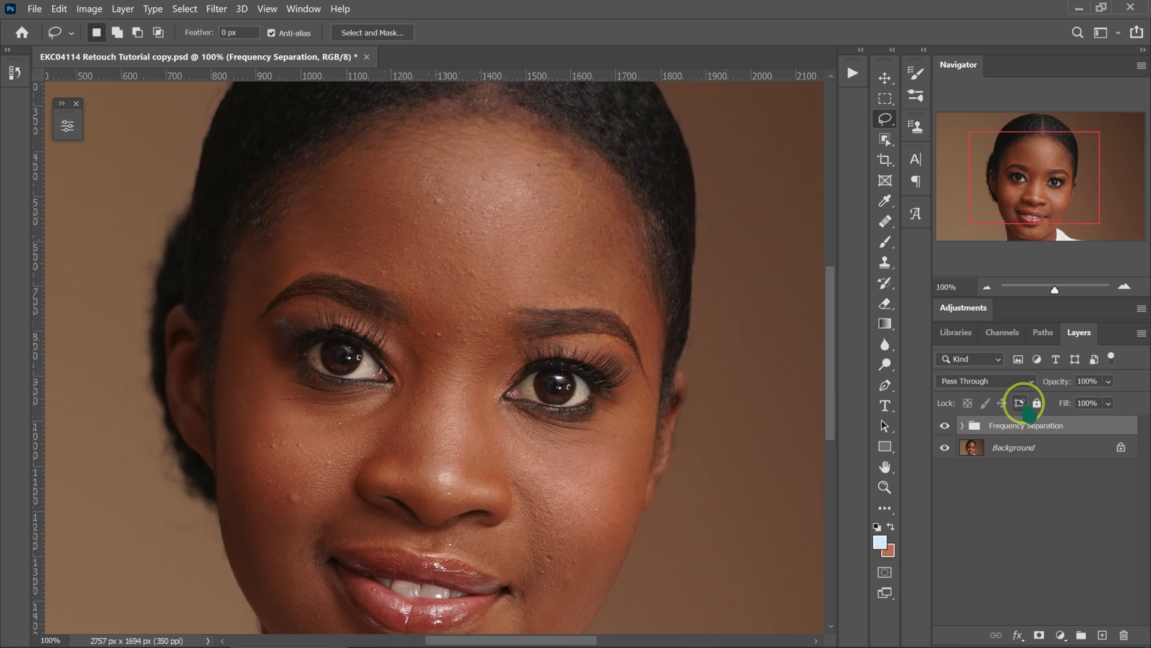
pyautogui.click(963, 425)
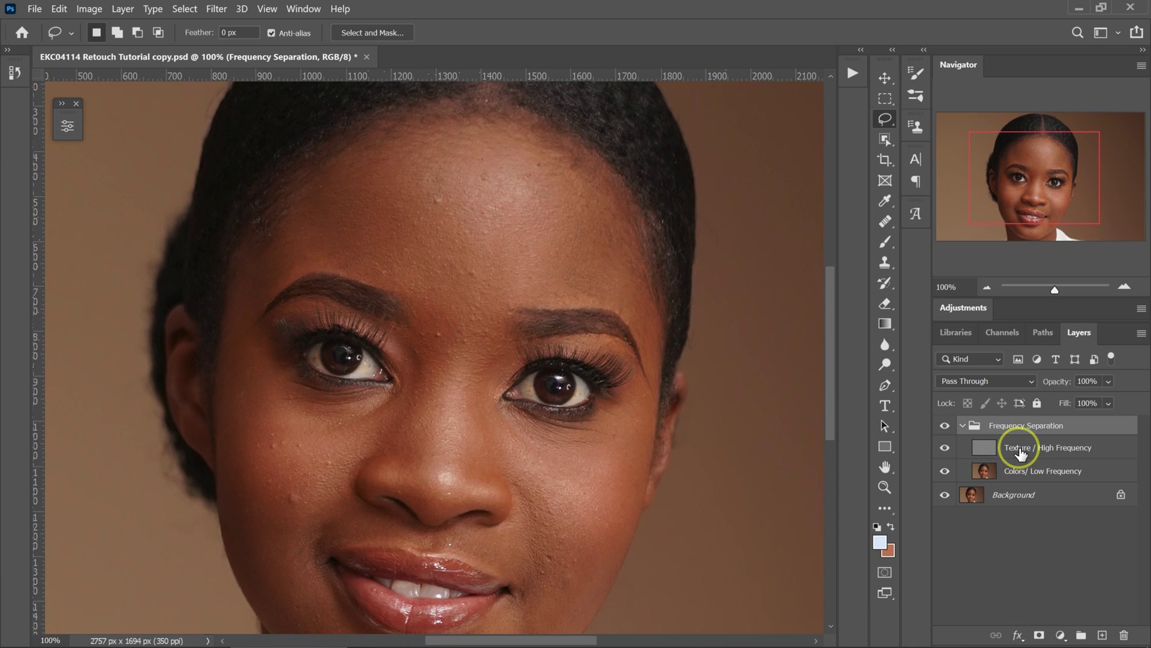
# Step: Select Texture / High Frequency and switch to the Clone Stamp sampling Current Layer at 100% opacity
pyautogui.click(1020, 451)
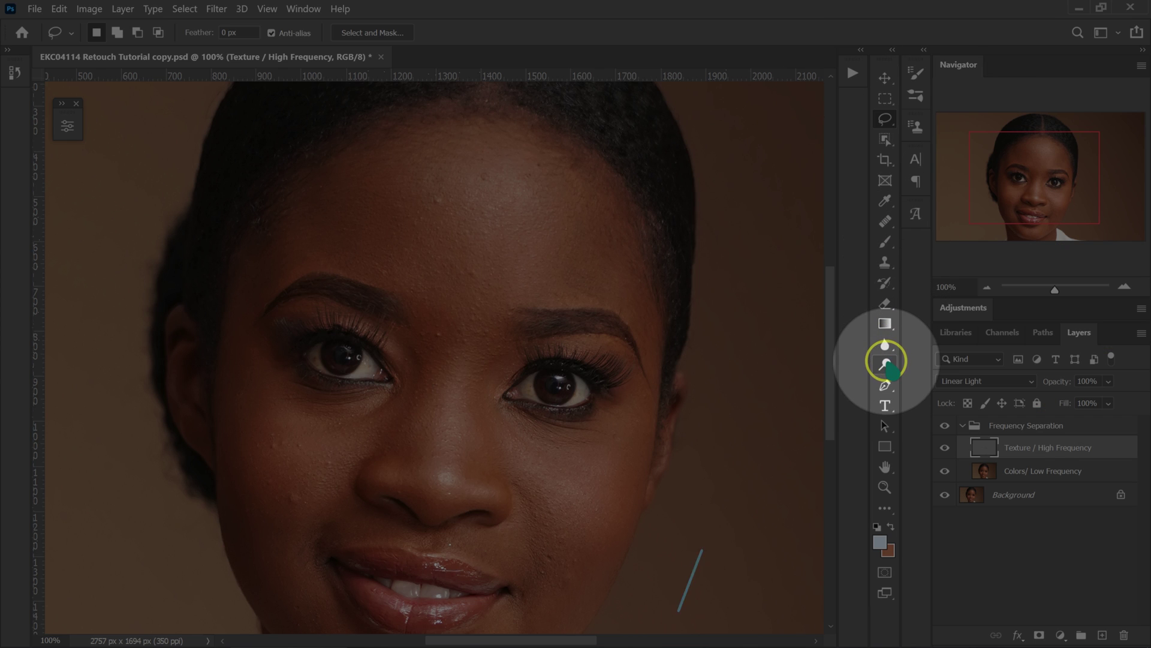
pyautogui.click(885, 262)
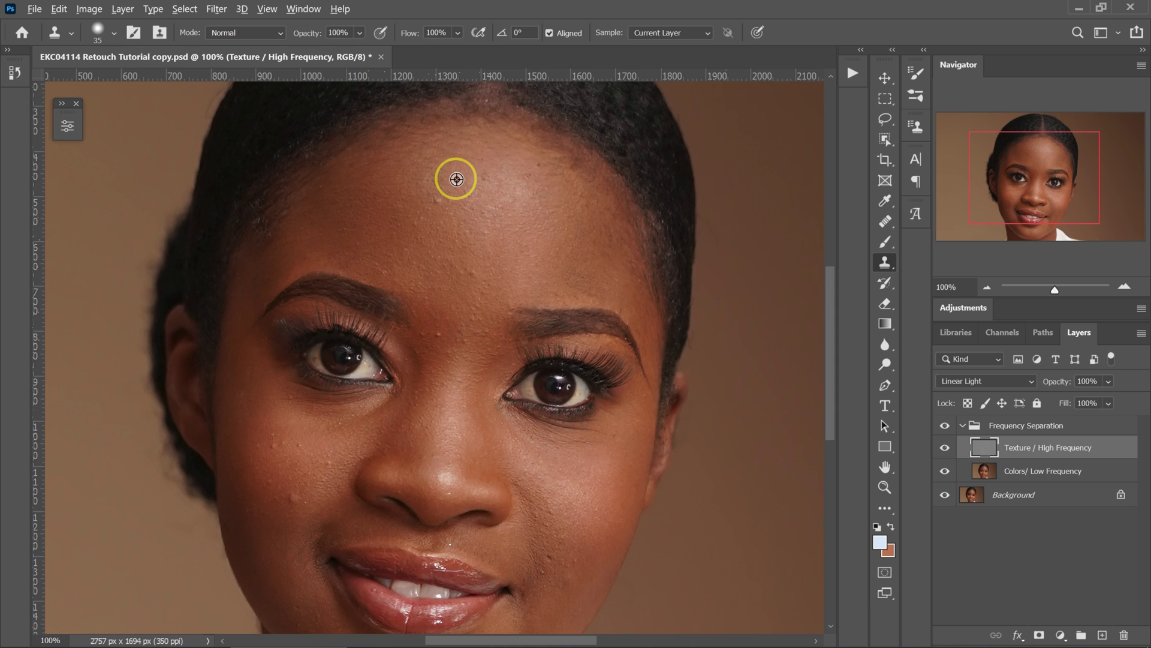
# Step: Clone away blemishes across the forehead and just above the brows
pyautogui.keyDown('alt'); pyautogui.click(456, 178); pyautogui.keyUp('alt')
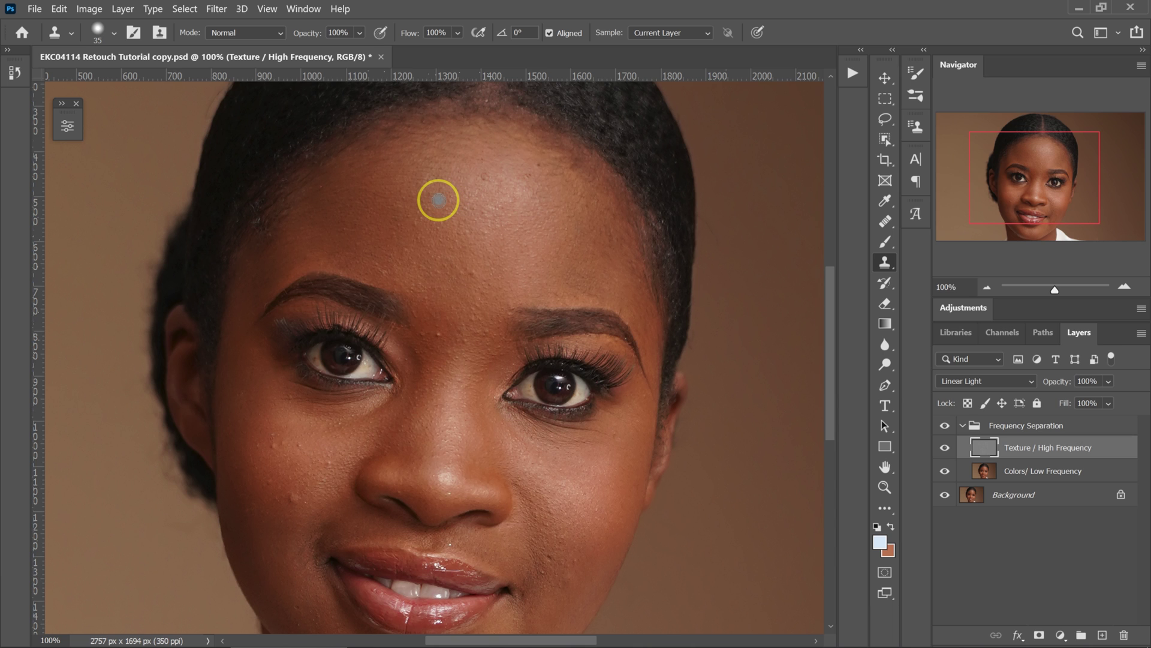
pyautogui.click(438, 200)
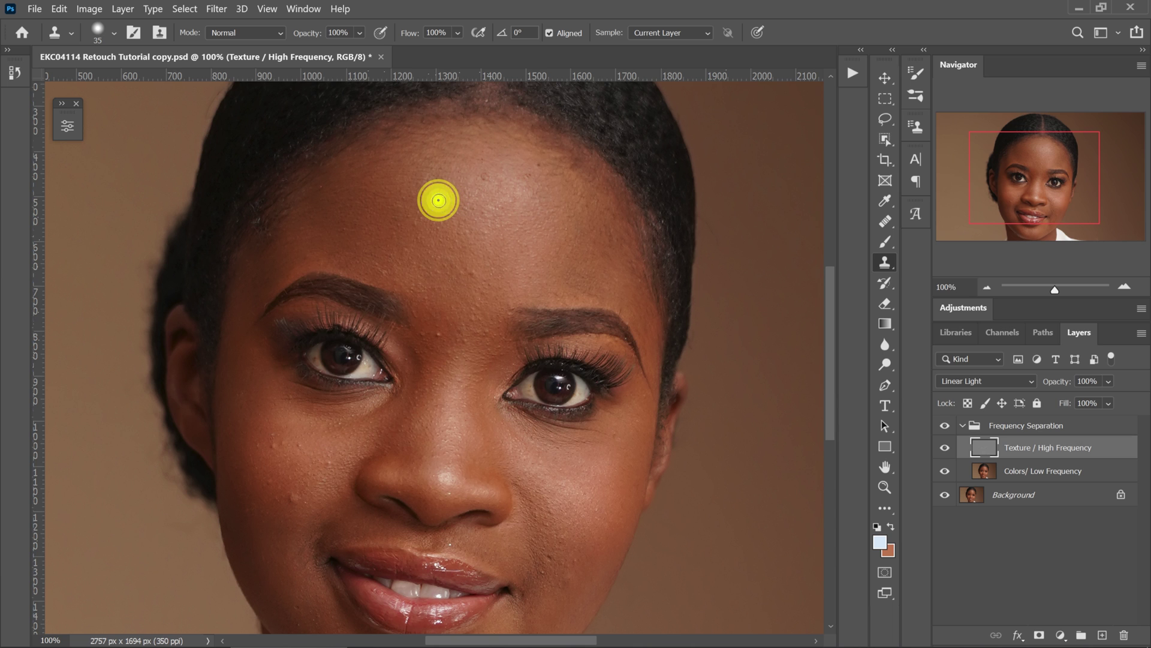
pyautogui.keyDown('alt'); pyautogui.click(502, 166); pyautogui.keyUp('alt')
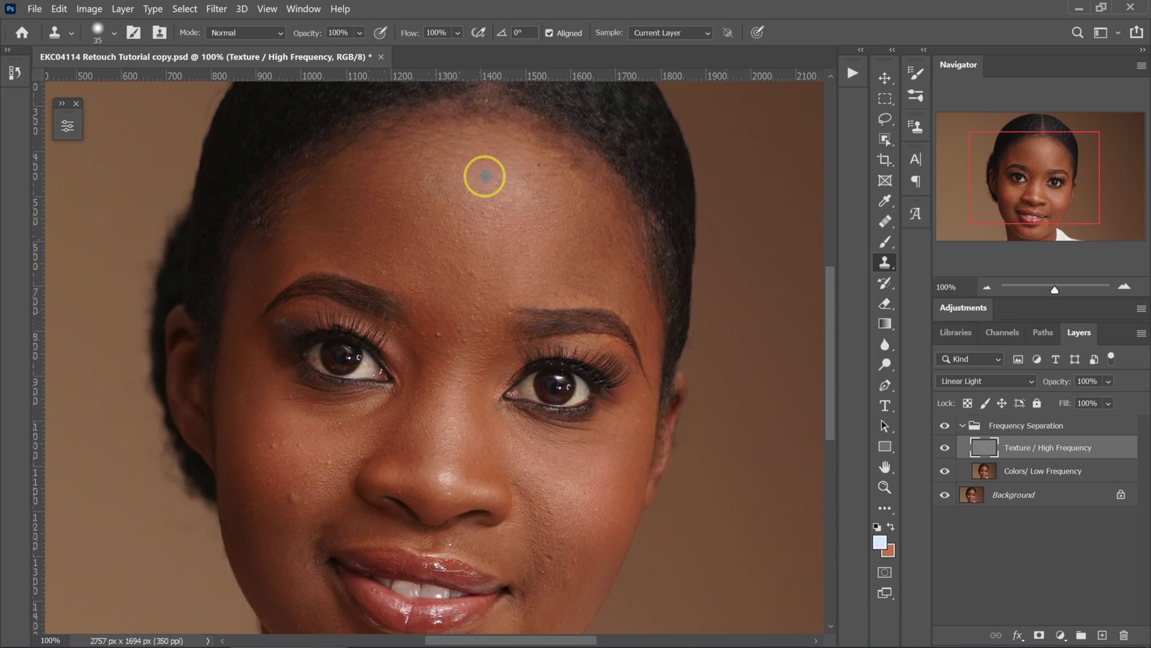
pyautogui.click(482, 178)
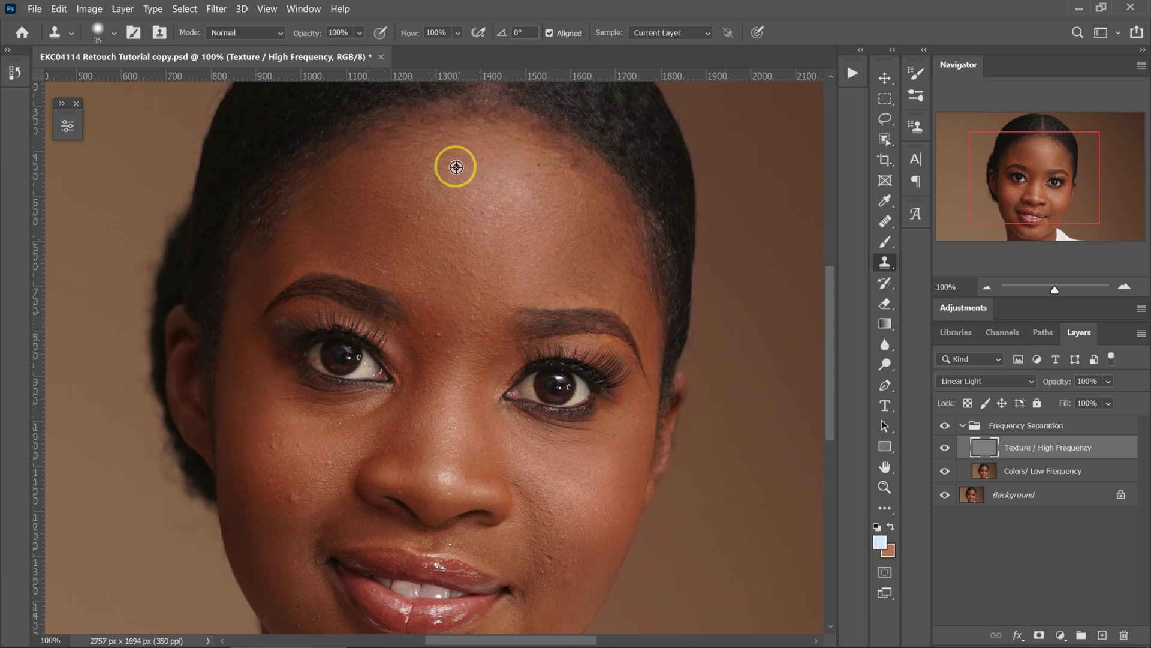
pyautogui.click(485, 164)
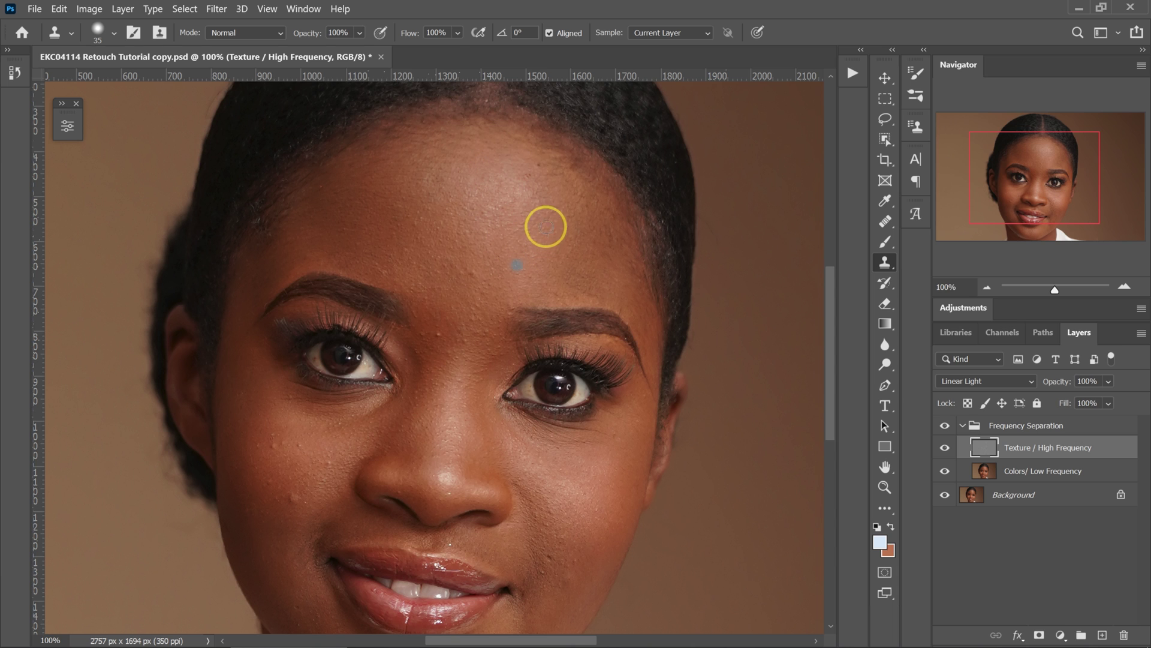
pyautogui.keyDown('alt'); pyautogui.click(511, 162); pyautogui.keyUp('alt')
pyautogui.click(525, 173)
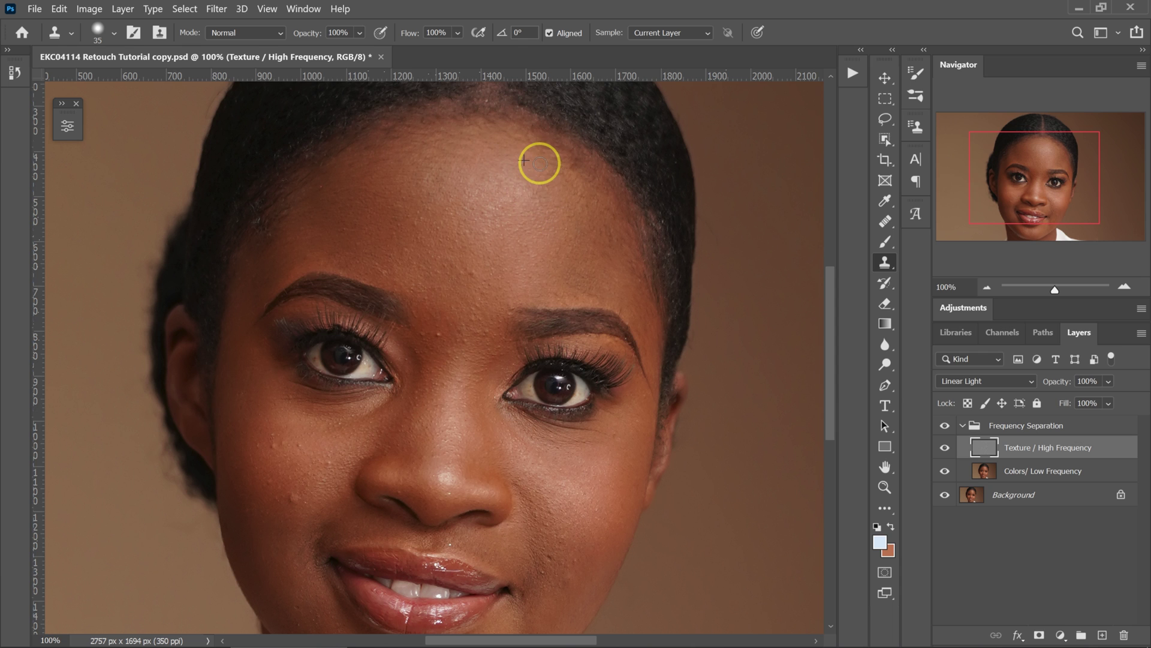
pyautogui.keyDown('alt'); pyautogui.click(511, 255); pyautogui.keyUp('alt')
pyautogui.click(470, 265)
pyautogui.click(501, 226)
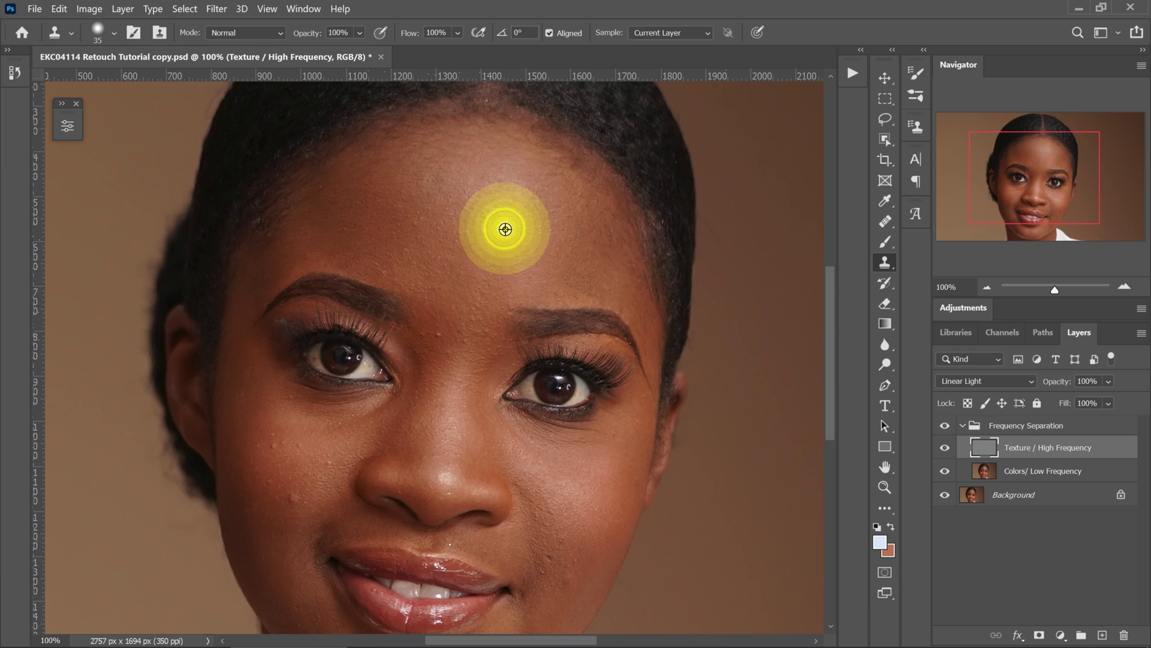
pyautogui.click(484, 210)
pyautogui.click(476, 250)
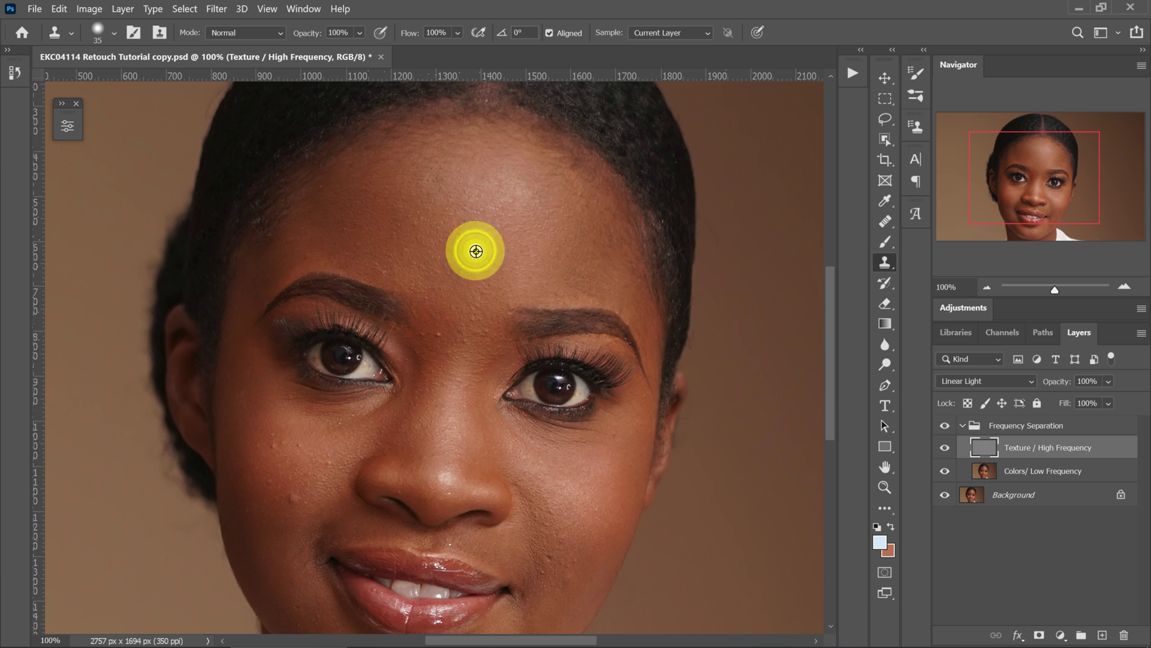
pyautogui.click(460, 219)
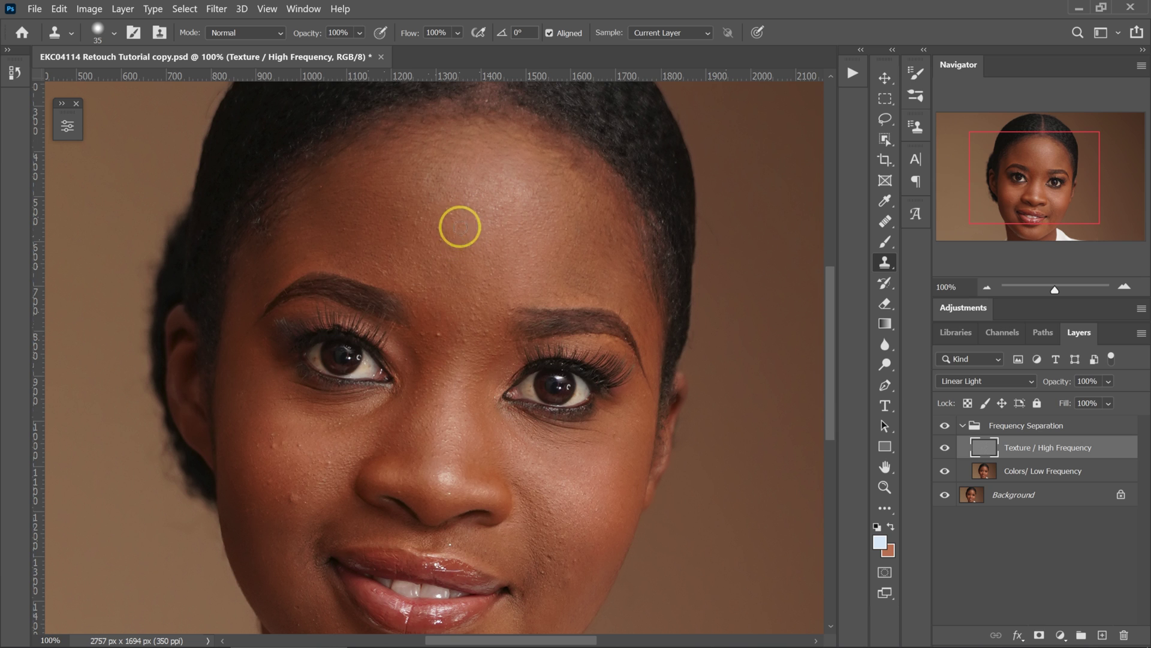
pyautogui.click(430, 240)
pyautogui.click(413, 213)
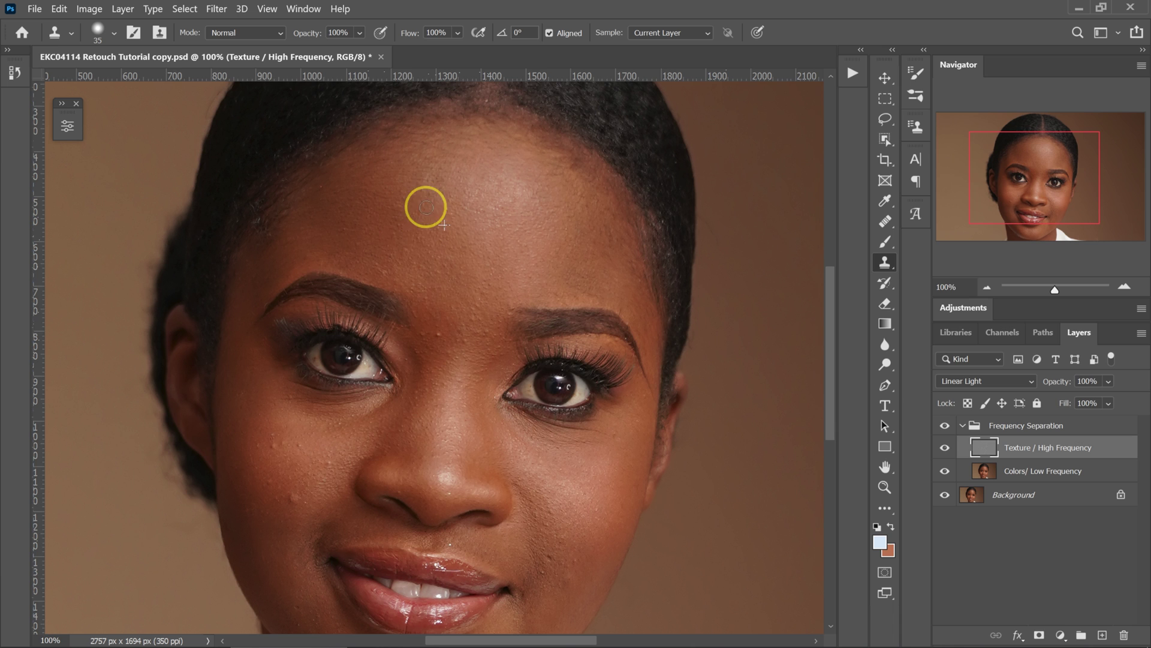
pyautogui.click(447, 188)
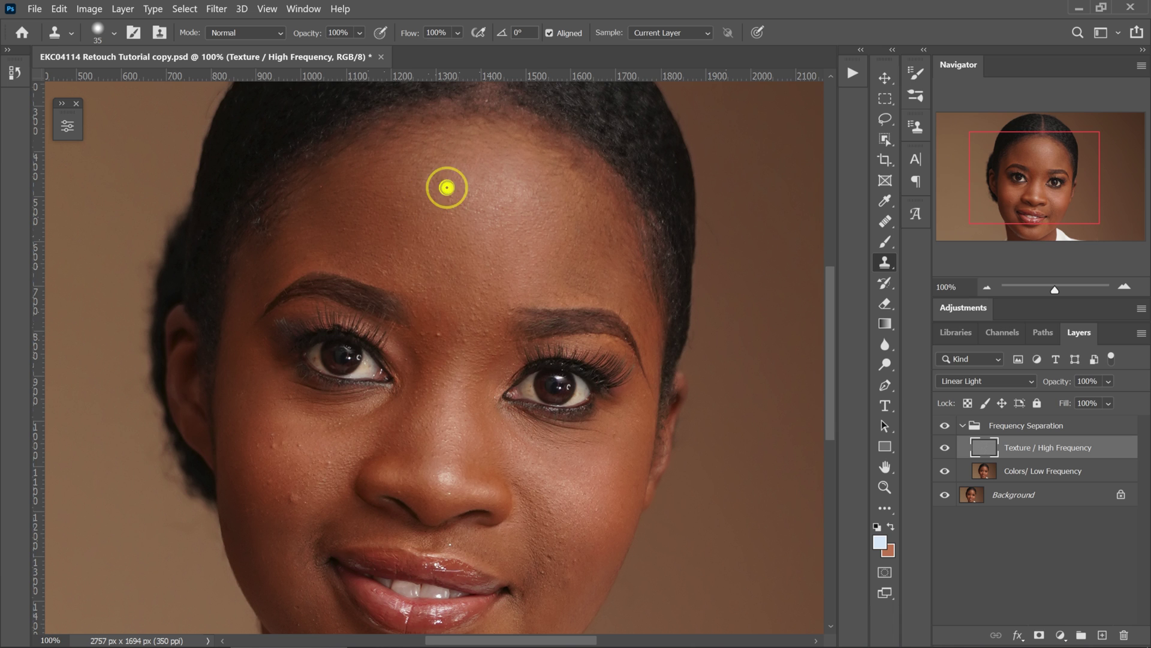
pyautogui.click(439, 324)
pyautogui.click(462, 326)
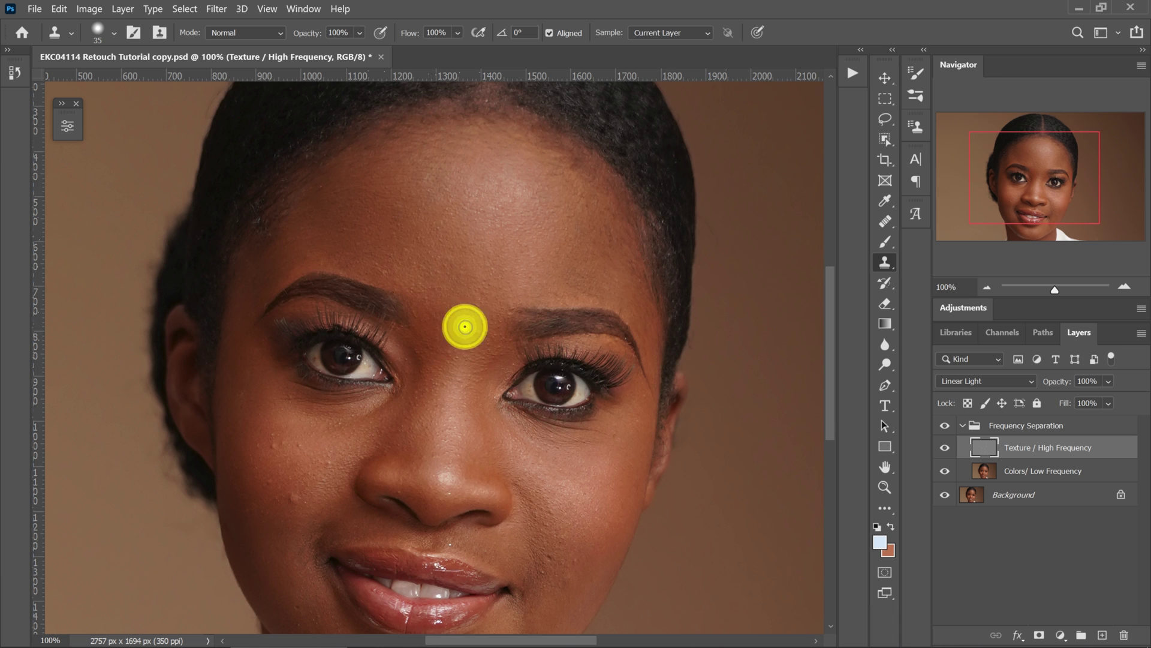
pyautogui.click(472, 304)
pyautogui.click(483, 280)
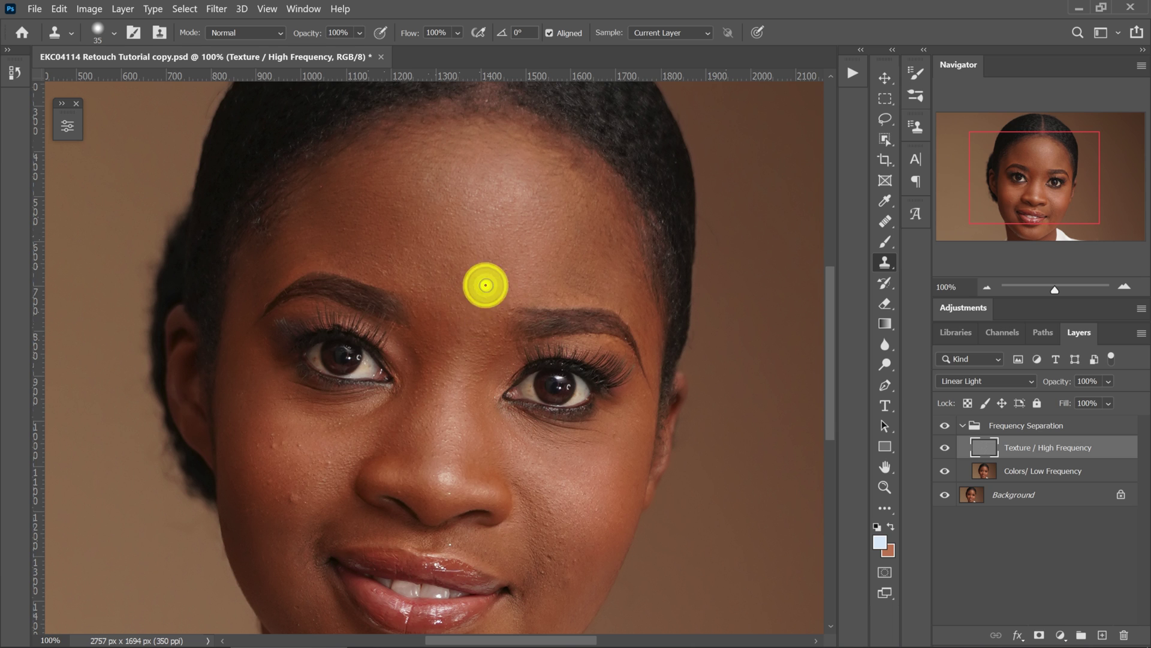
# Step: Enlarge the brush to 45 and clone out blemishes on both cheeks, between the brows and beside the nose
pyautogui.click(283, 479)
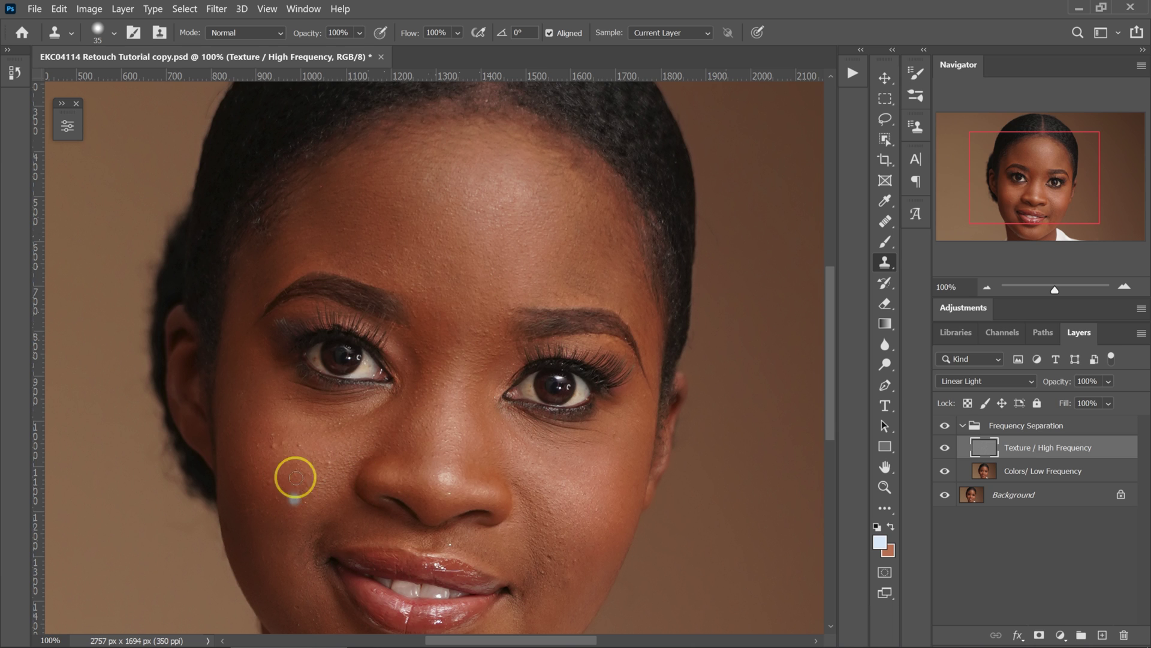
pyautogui.click(301, 500)
pyautogui.click(298, 480)
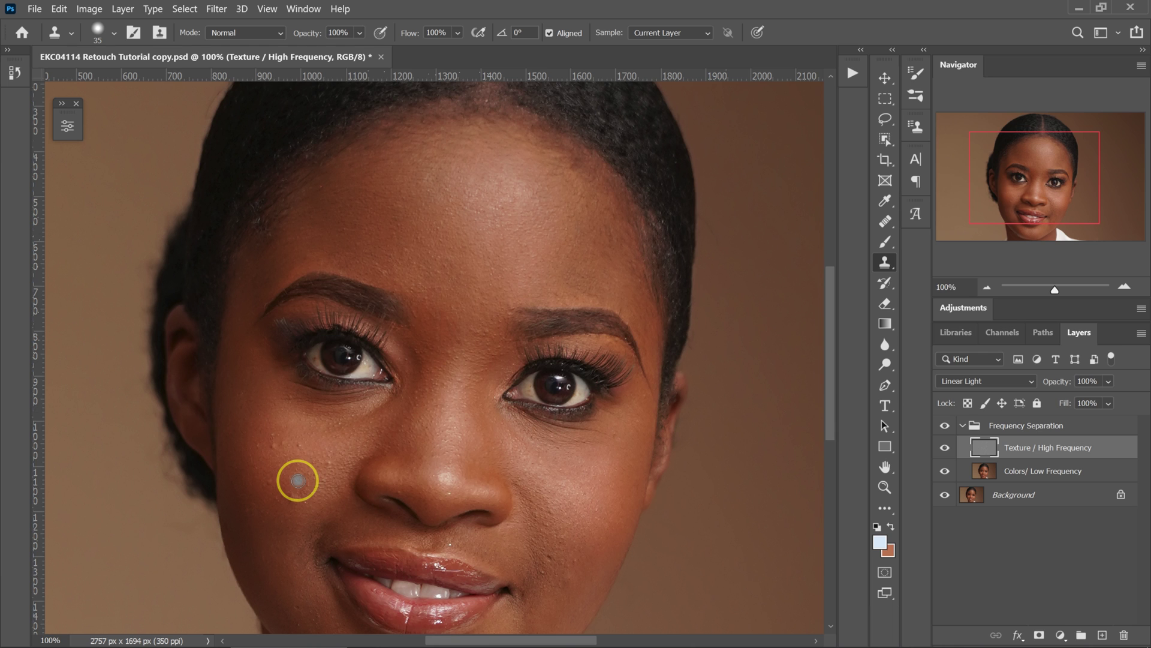
pyautogui.press(']')
pyautogui.click(295, 489)
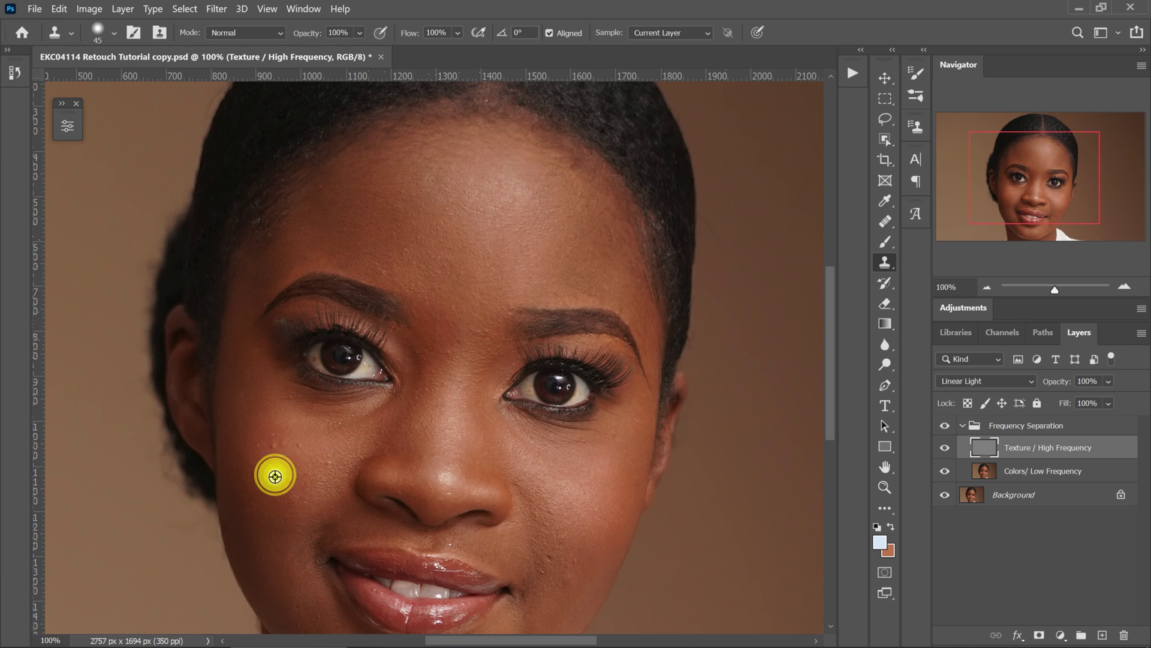
pyautogui.click(284, 438)
pyautogui.click(292, 437)
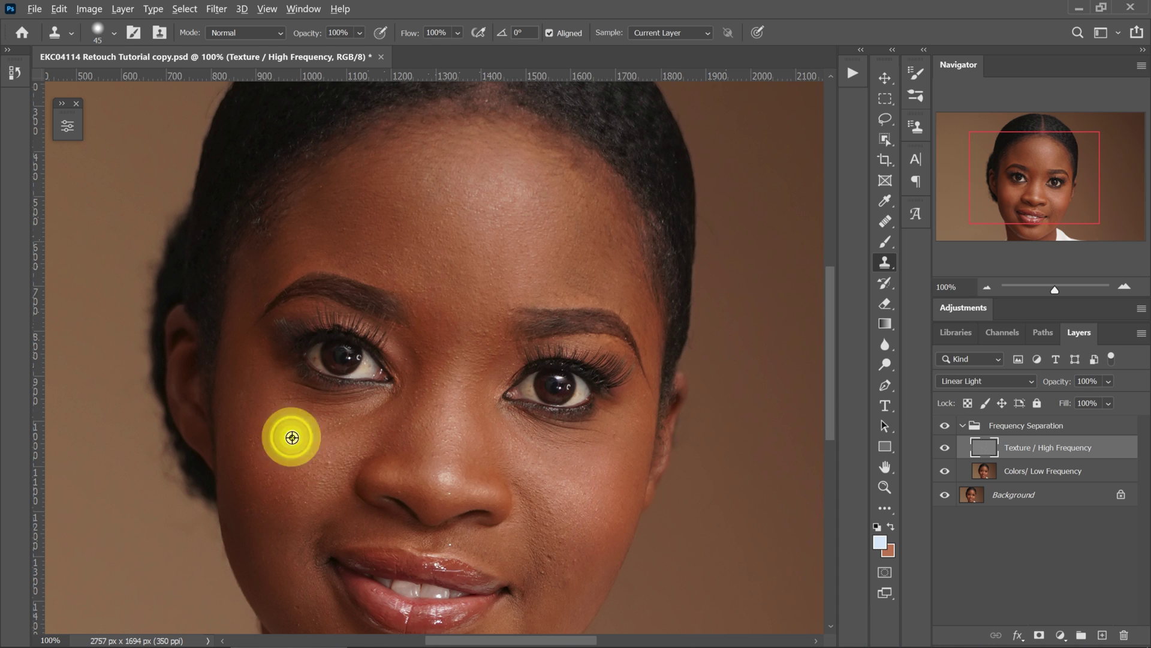
pyautogui.click(282, 411)
pyautogui.click(599, 486)
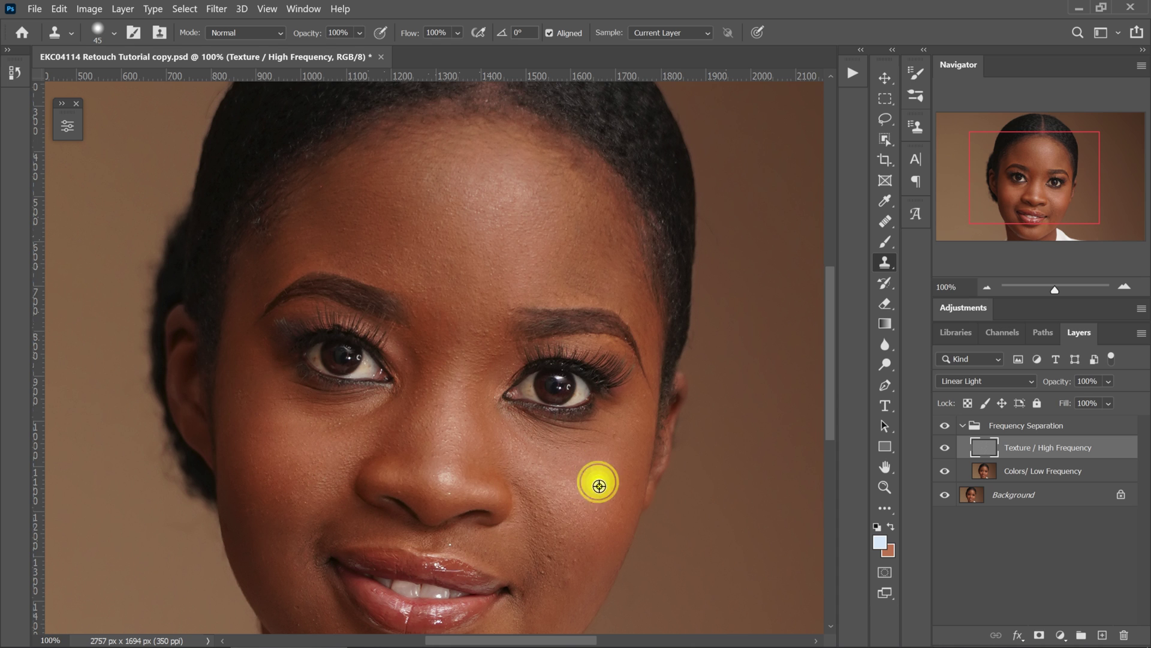
pyautogui.click(585, 519)
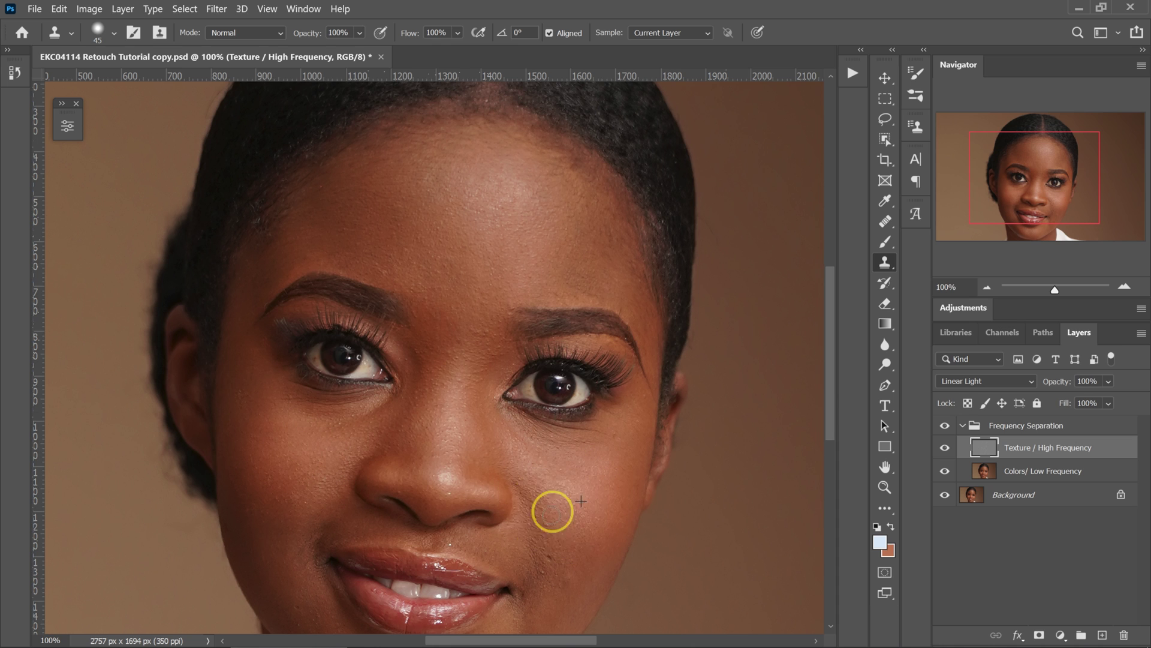
pyautogui.click(557, 492)
pyautogui.click(446, 386)
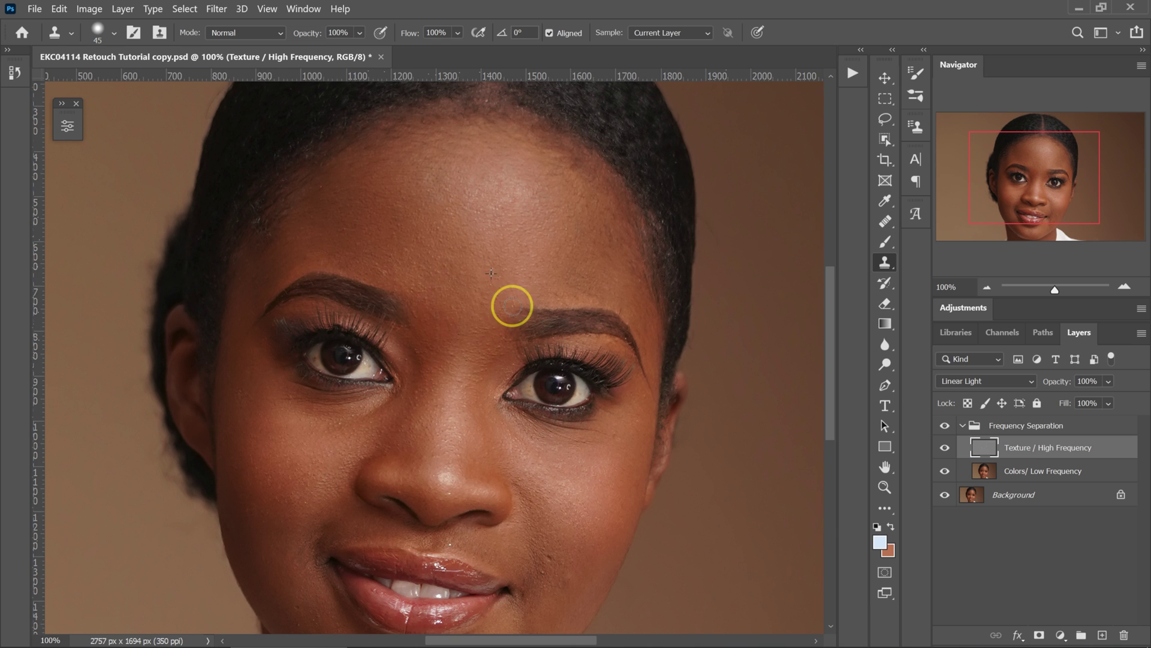
pyautogui.click(445, 412)
# Step: Clone out spots on the right cheek, chin and lip corner
pyautogui.scroll(-5, 510, 372)
pyautogui.click(568, 342)
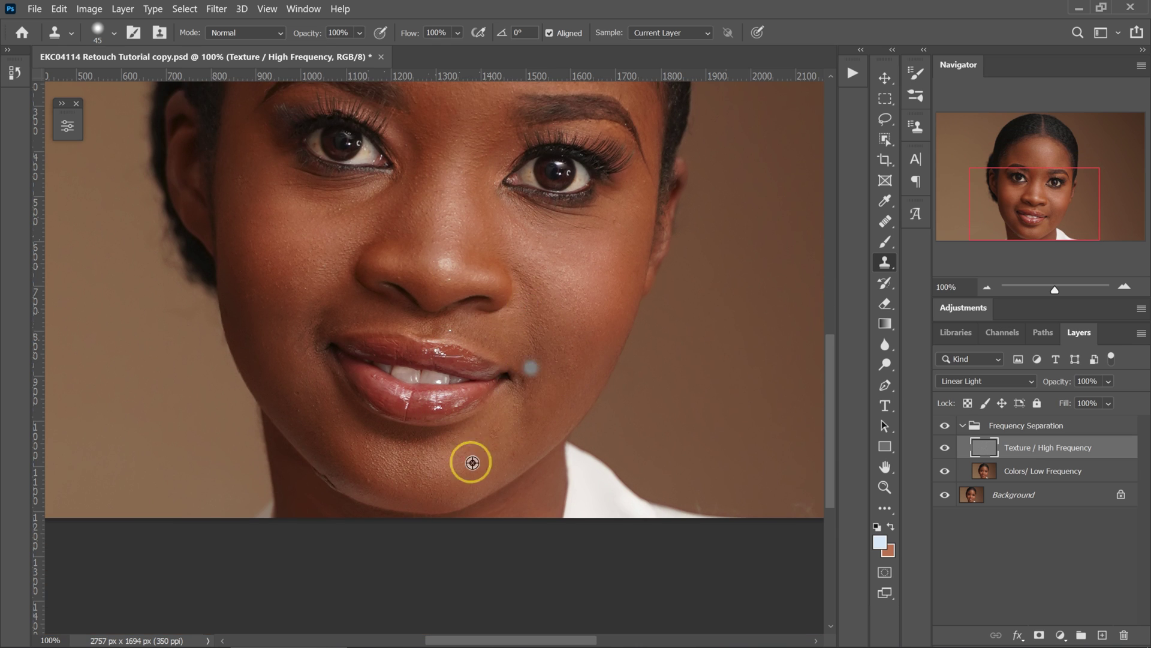
pyautogui.click(403, 471)
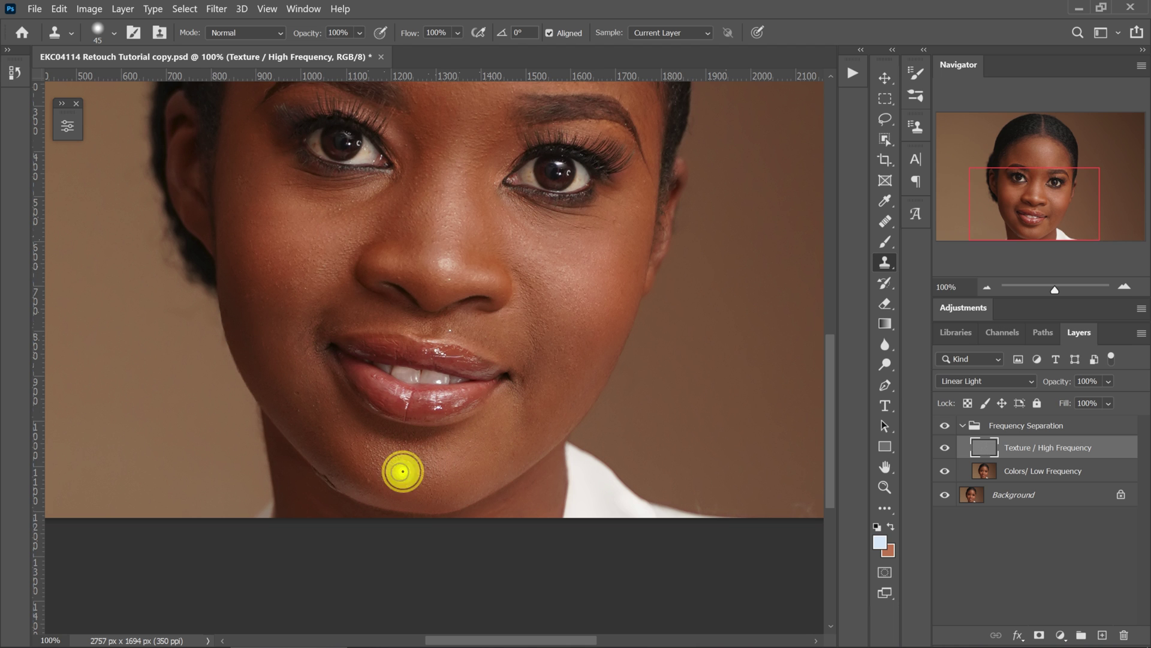
pyautogui.click(364, 438)
pyautogui.click(334, 393)
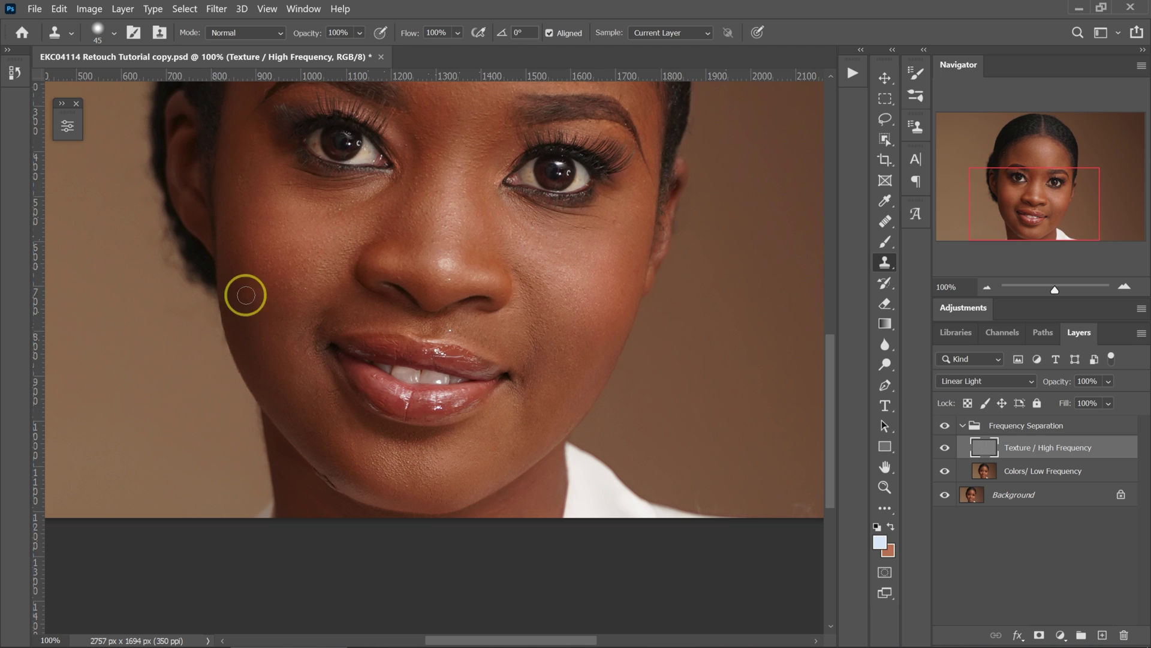
# Step: Retouch upper forehead and hairline spots, then shrink the brush to 20 for the nose
pyautogui.scroll(5, 245, 295)
pyautogui.keyDown('alt'); pyautogui.click(314, 185); pyautogui.keyUp('alt')
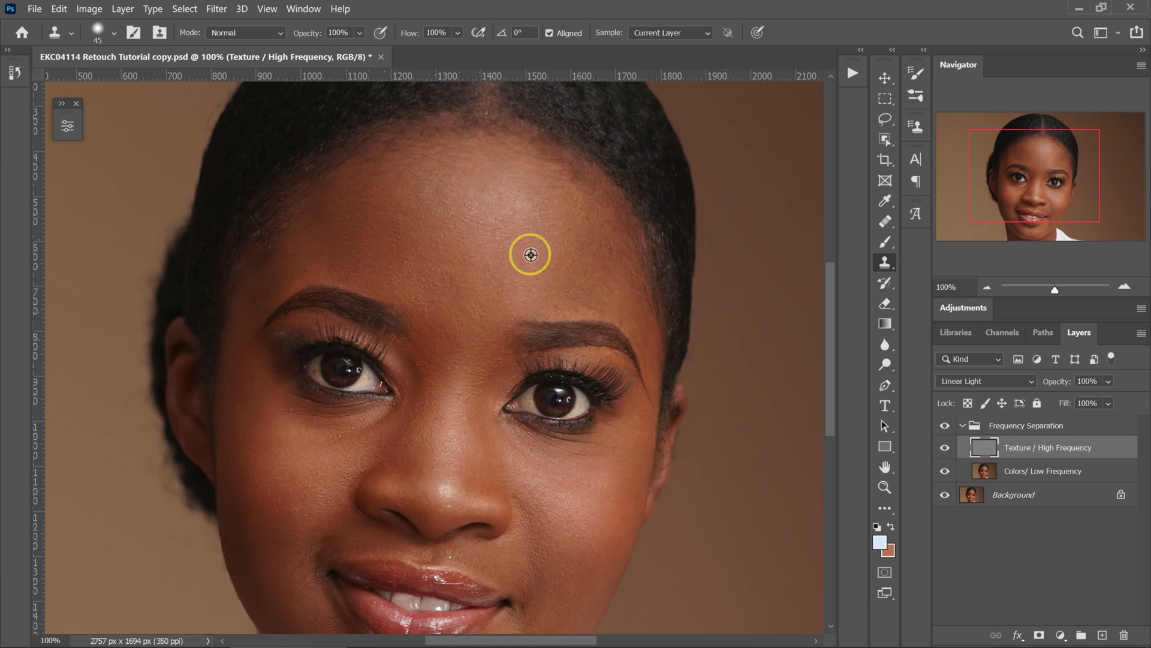
pyautogui.click(540, 300)
pyautogui.click(556, 236)
pyautogui.click(537, 195)
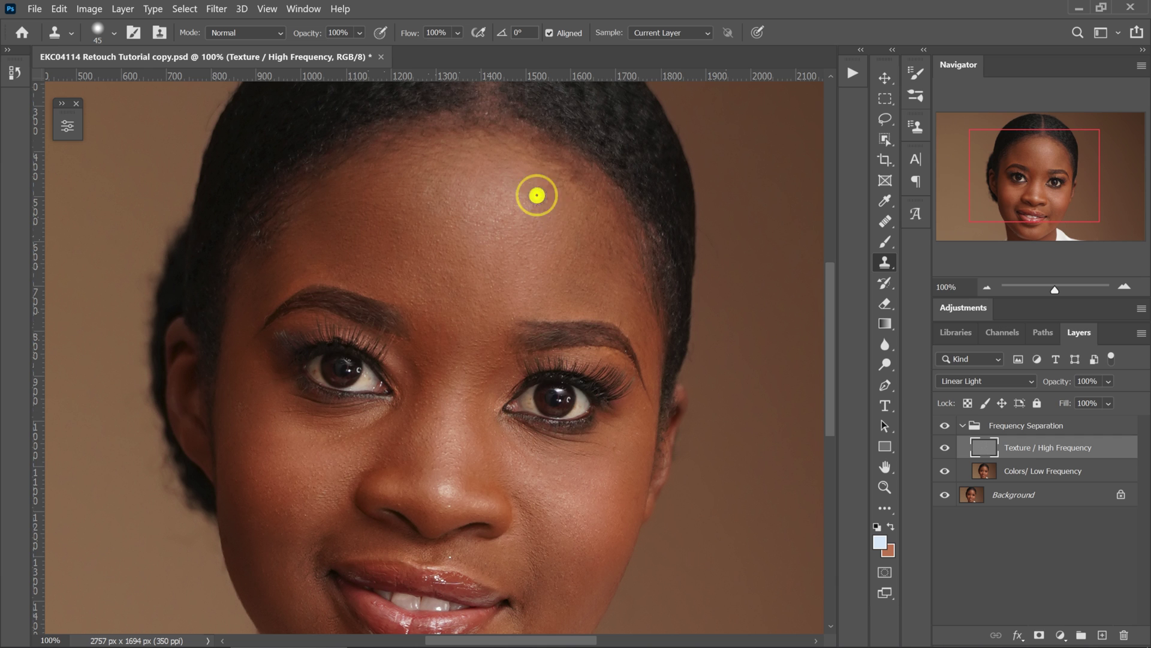
pyautogui.scroll(-3, 442, 329)
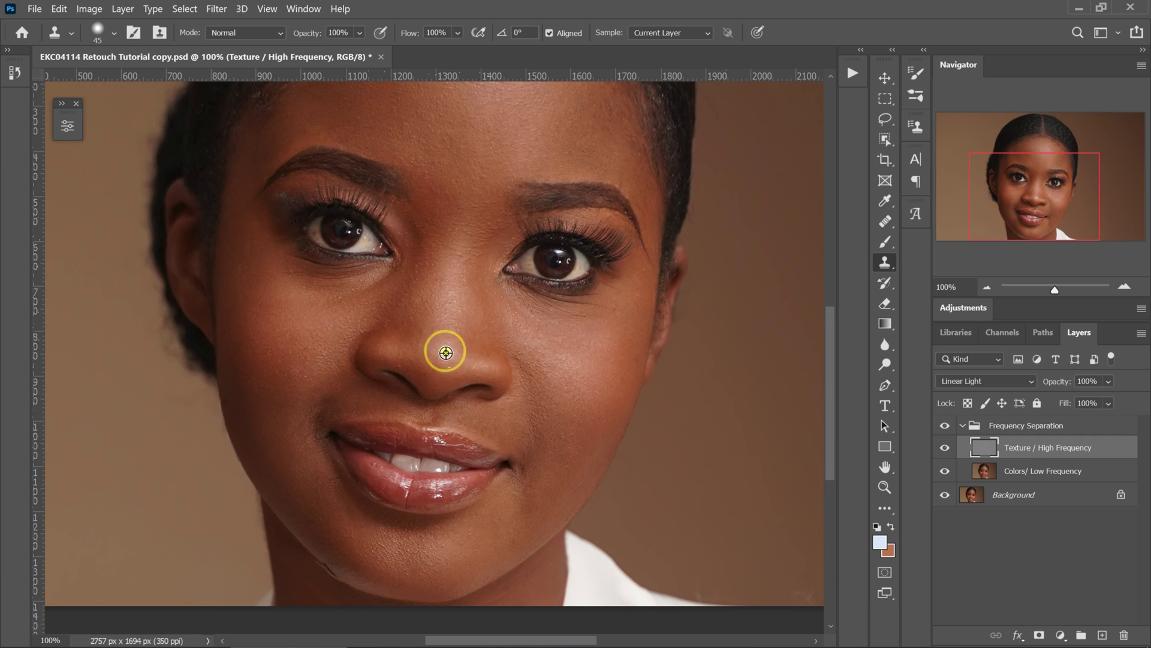
pyautogui.press('[')
pyautogui.press('[')
pyautogui.press('[')
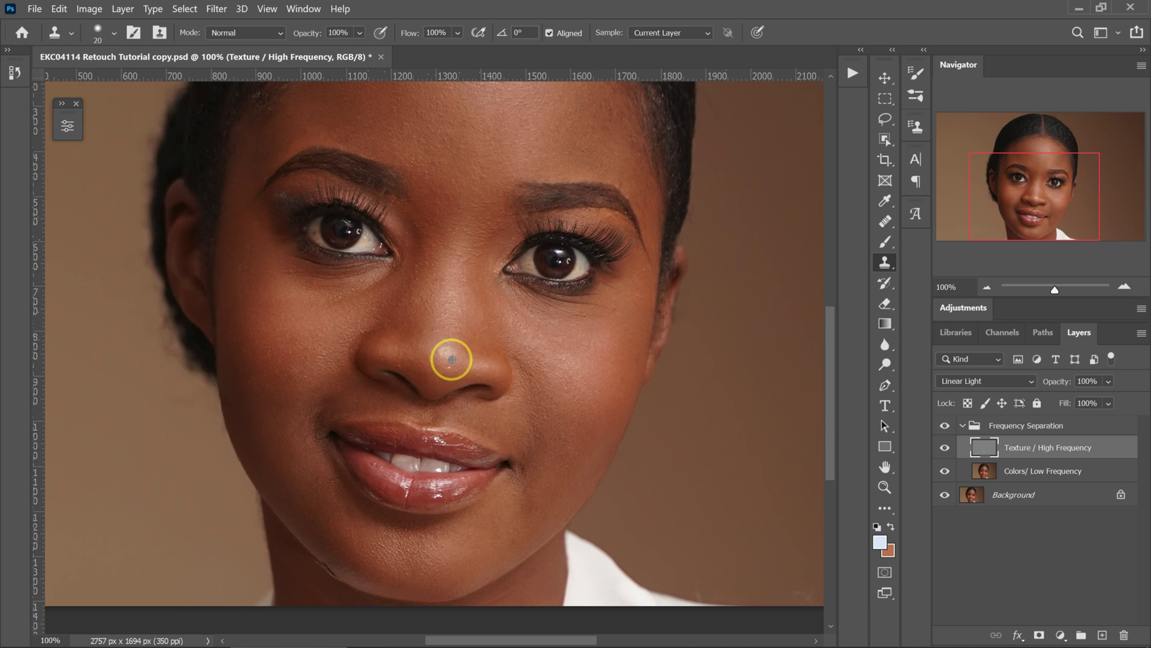
pyautogui.scroll(1, 509, 357)
pyautogui.scroll(1, 522, 309)
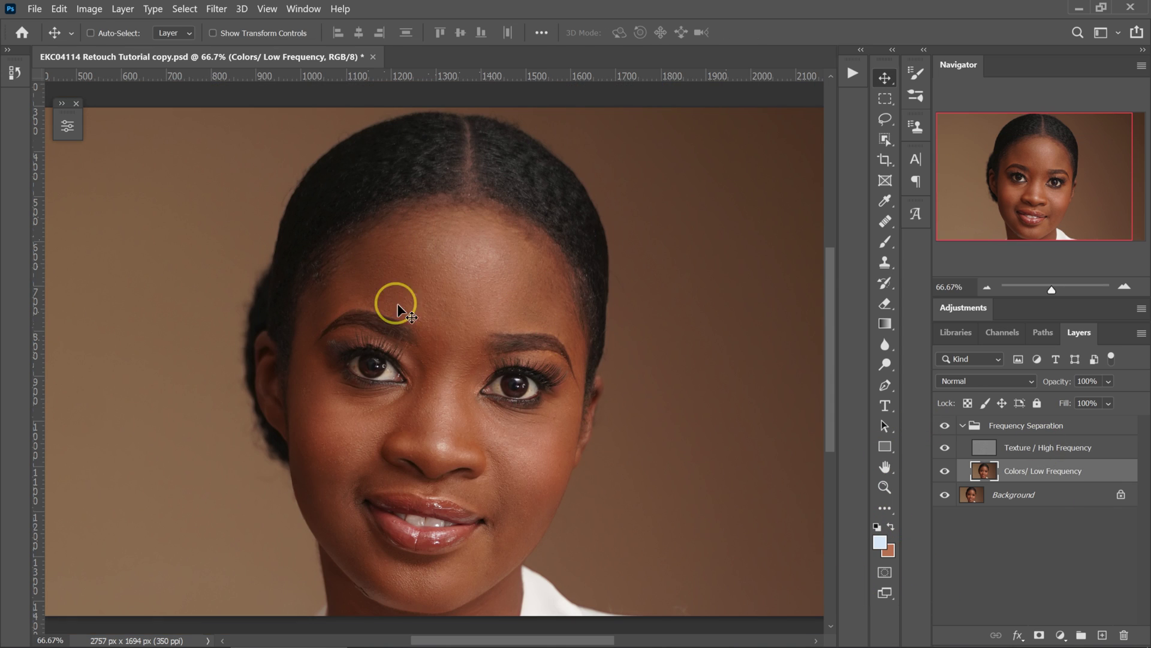
pyautogui.click(945, 447)
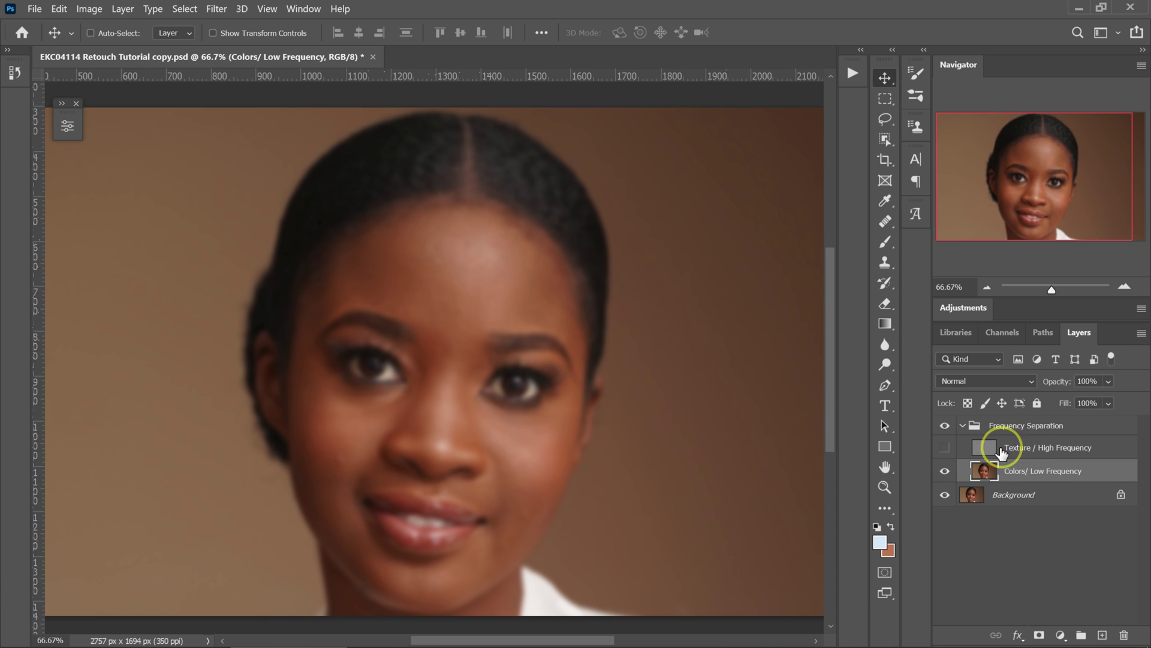
pyautogui.click(945, 447)
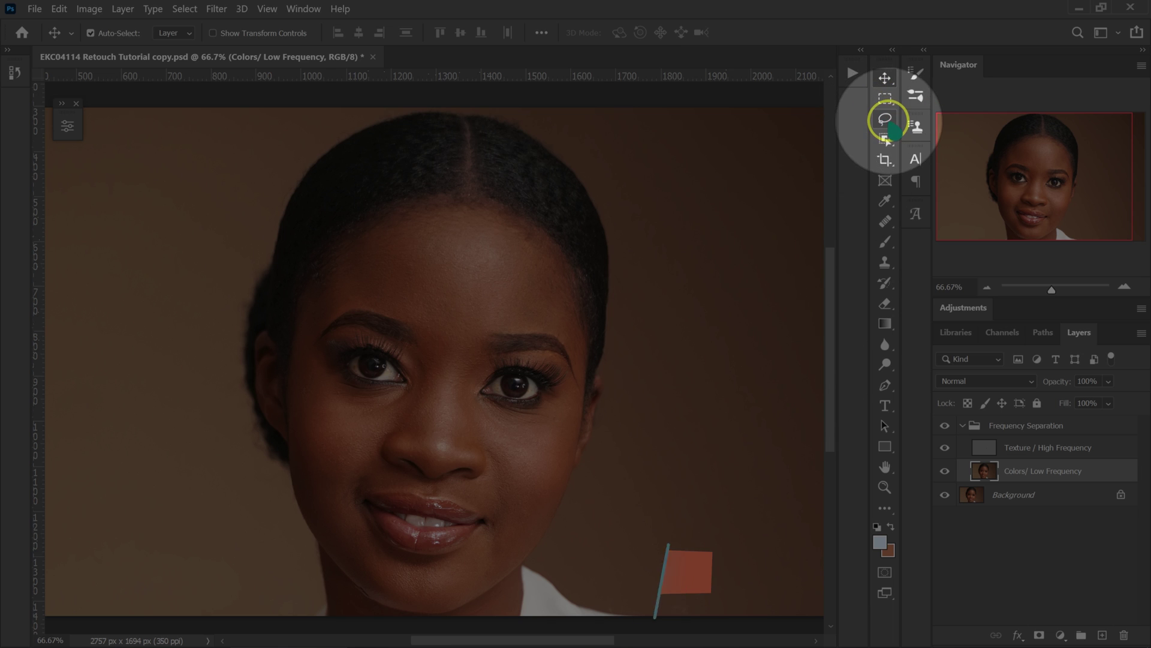
# Step: Lasso-select the forehead skin between the hairline and the brows
pyautogui.click(886, 119)
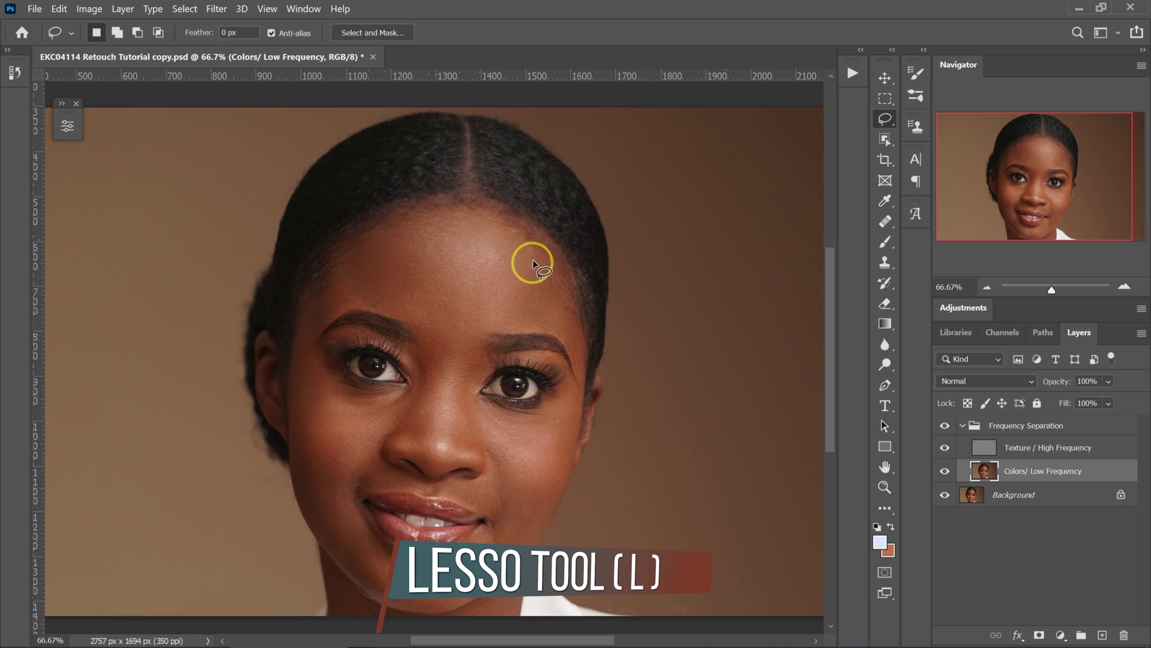
pyautogui.moveTo(479, 214)
pyautogui.mouseDown()
pyautogui.moveTo(346, 272)
pyautogui.moveTo(371, 302)
pyautogui.mouseUp()
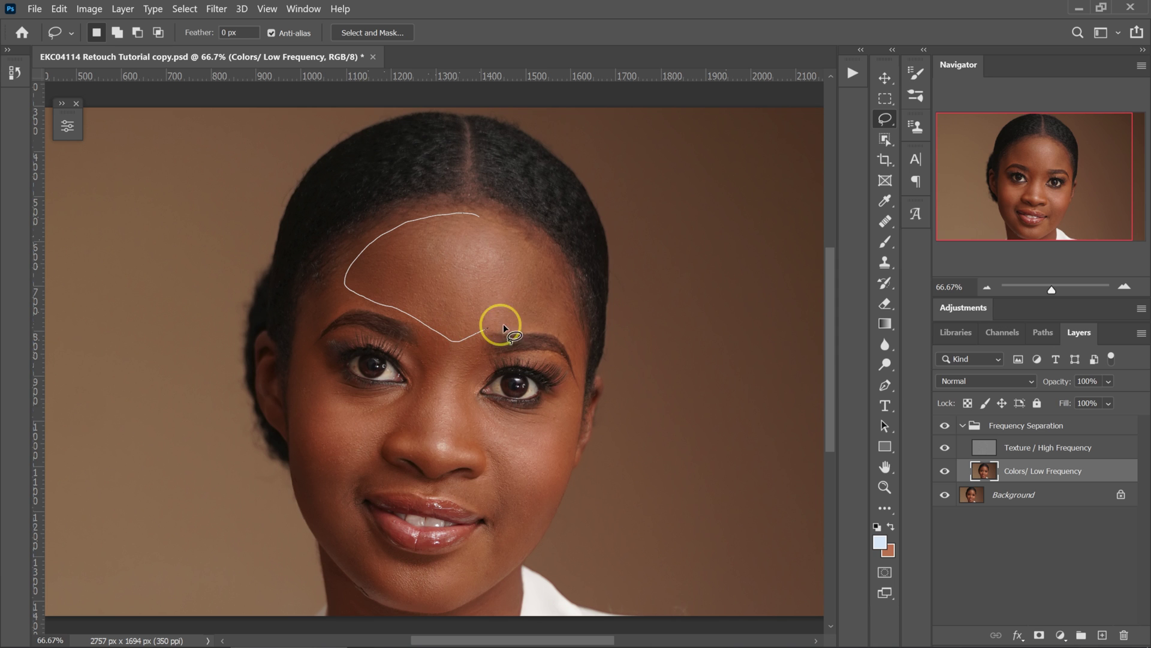
pyautogui.moveTo(572, 336); pyautogui.dragTo(565, 281)
pyautogui.moveTo(501, 223); pyautogui.dragTo(478, 214)
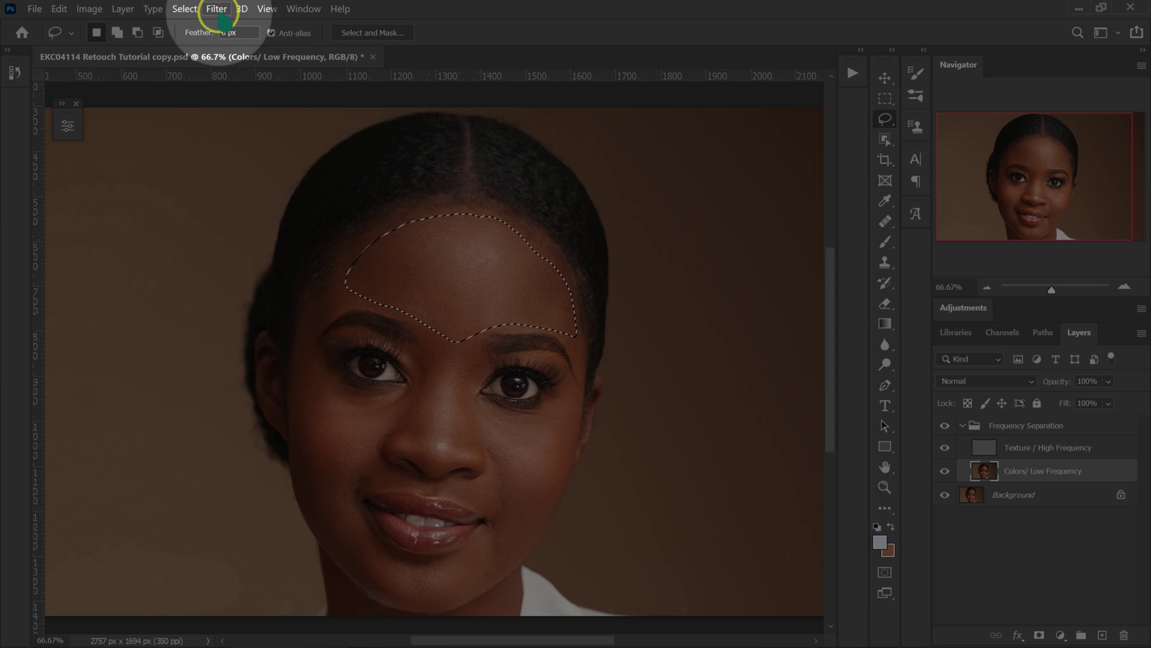
pyautogui.click(217, 10)
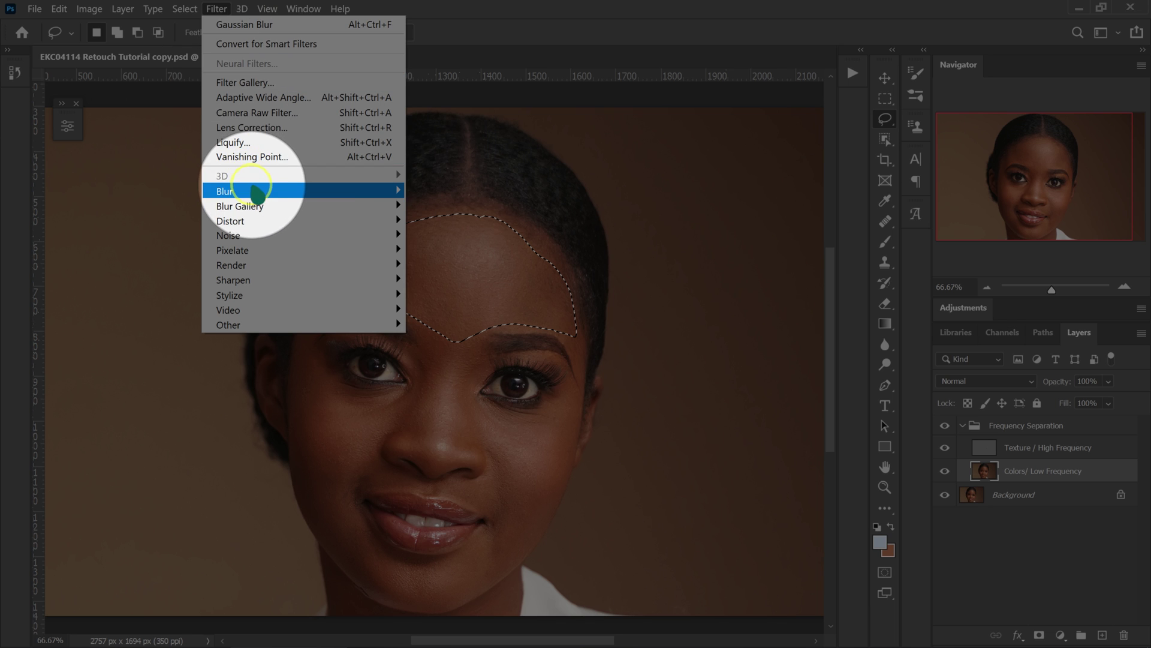
# Step: Blur the forehead selection with a 1000 px Gaussian Blur, then deselect it
pyautogui.moveTo(225, 190)
pyautogui.click(433, 255)
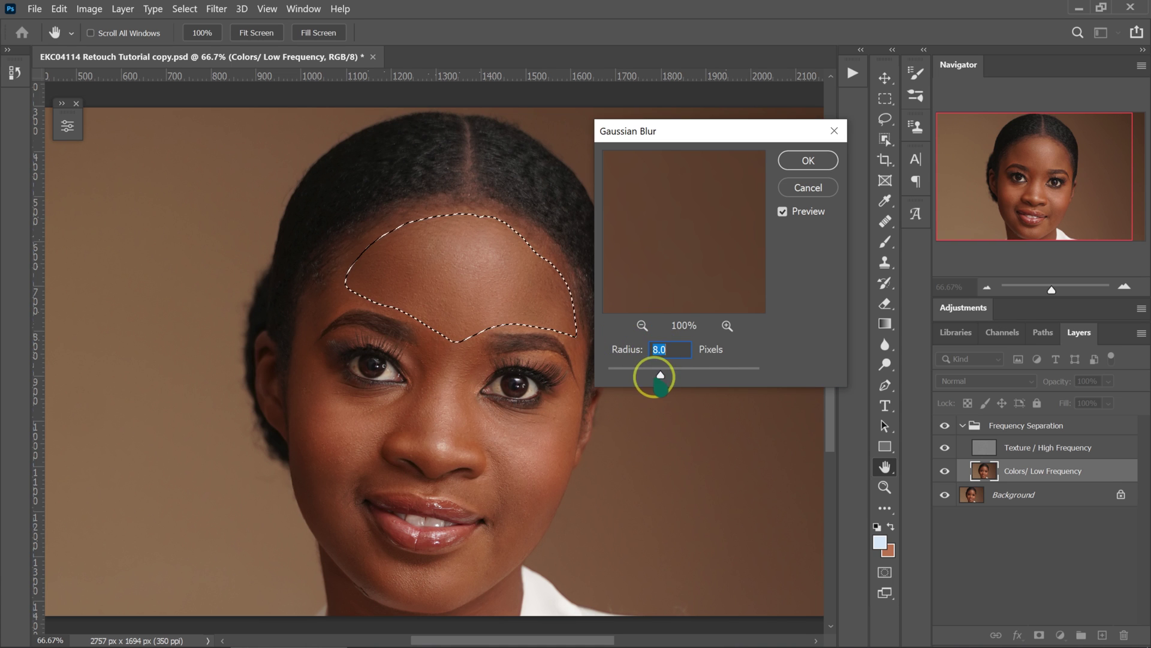
pyautogui.moveTo(661, 375); pyautogui.dragTo(775, 366)
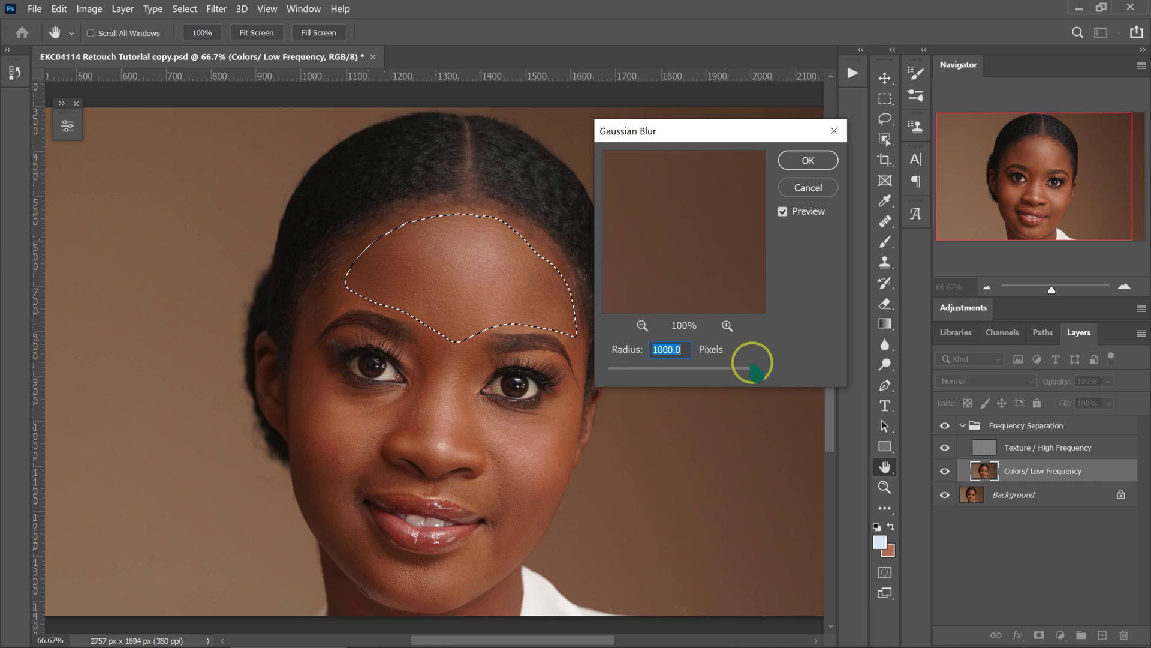
pyautogui.click(808, 161)
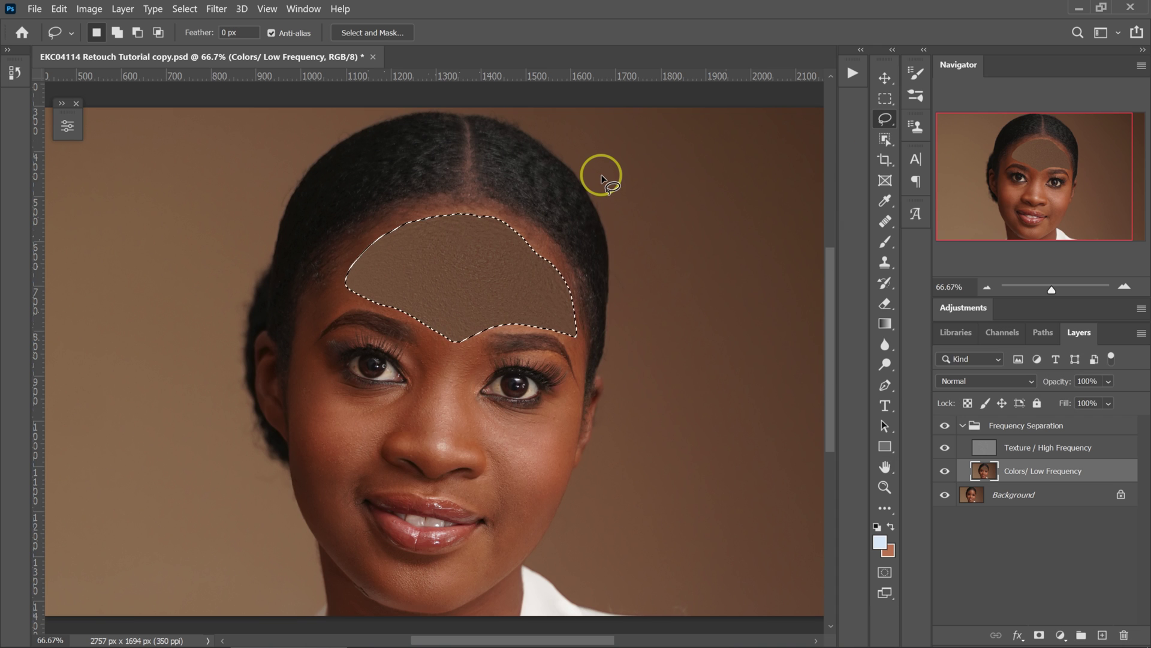
pyautogui.rightClick(460, 207)
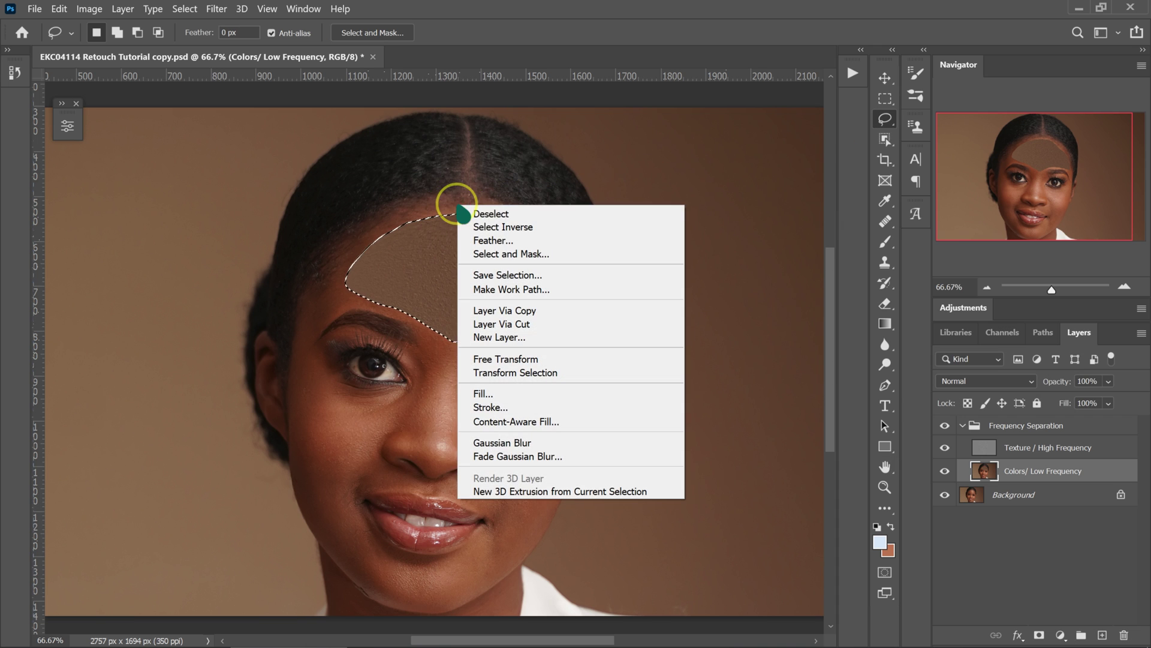
pyautogui.click(483, 215)
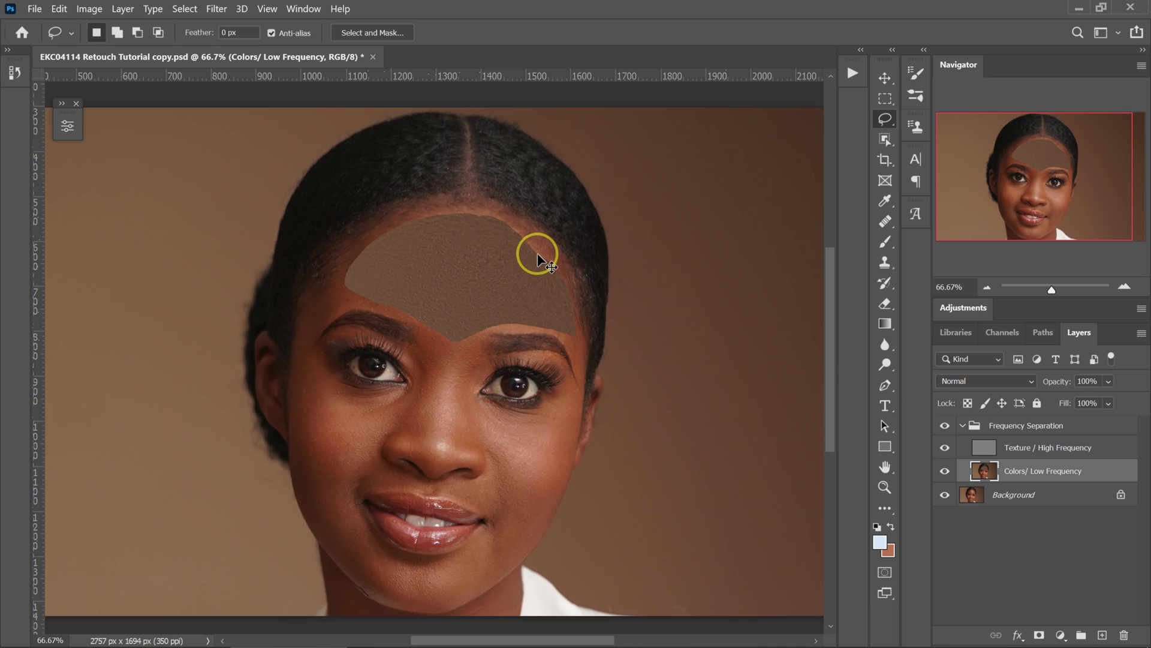
# Step: Undo the flat forehead blur and lasso the forehead with a 20 px feather
pyautogui.hotkey('ctrl', 'z')
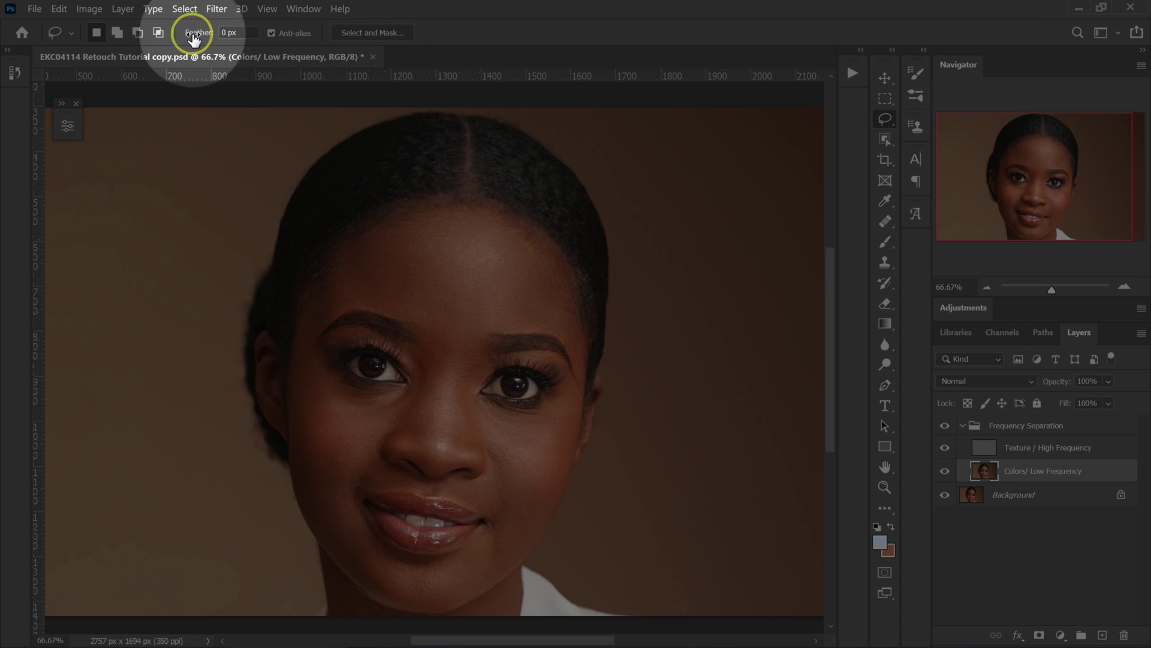
pyautogui.click(225, 35)
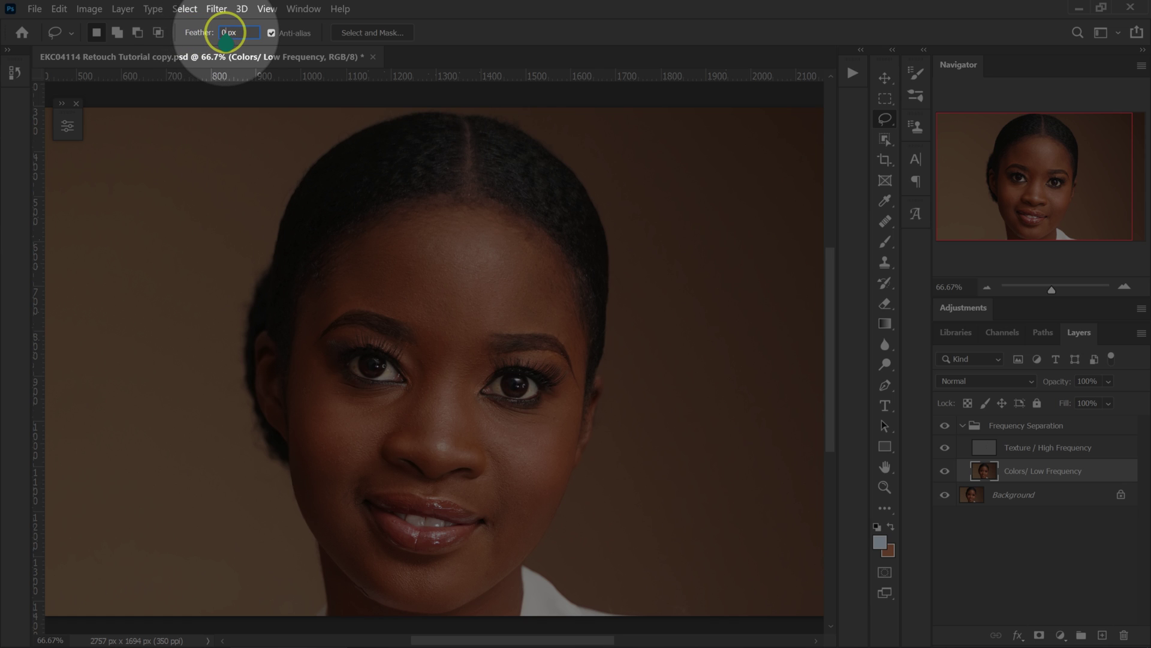
pyautogui.moveTo(225, 35); pyautogui.dragTo(217, 35)
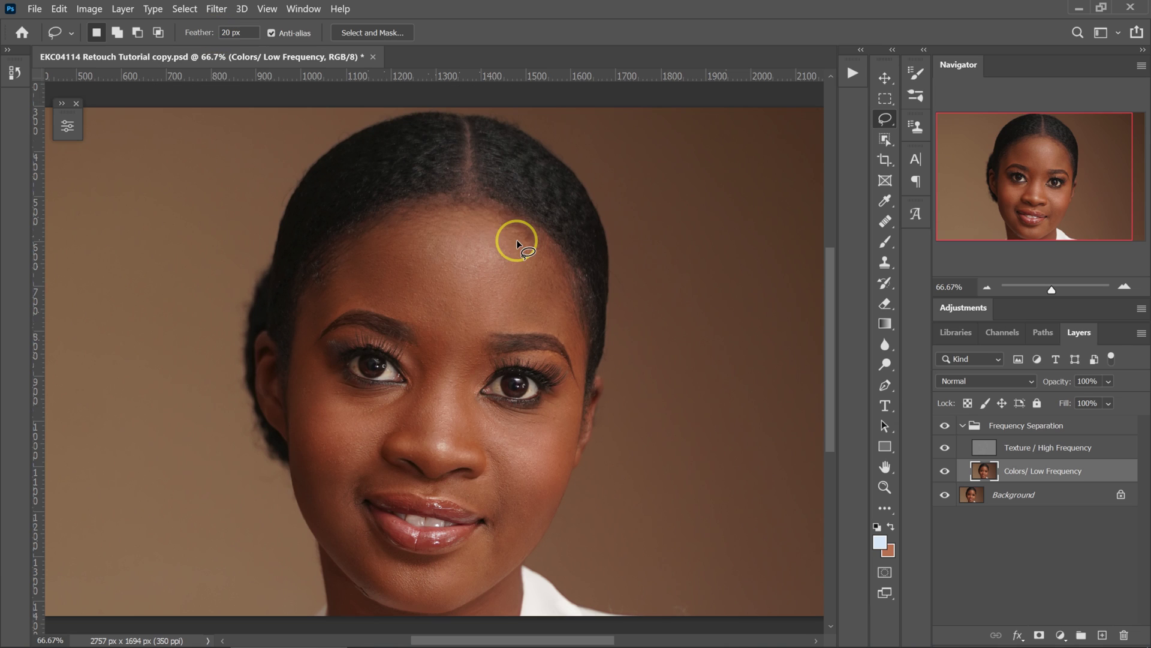
pyautogui.moveTo(481, 216); pyautogui.dragTo(428, 332)
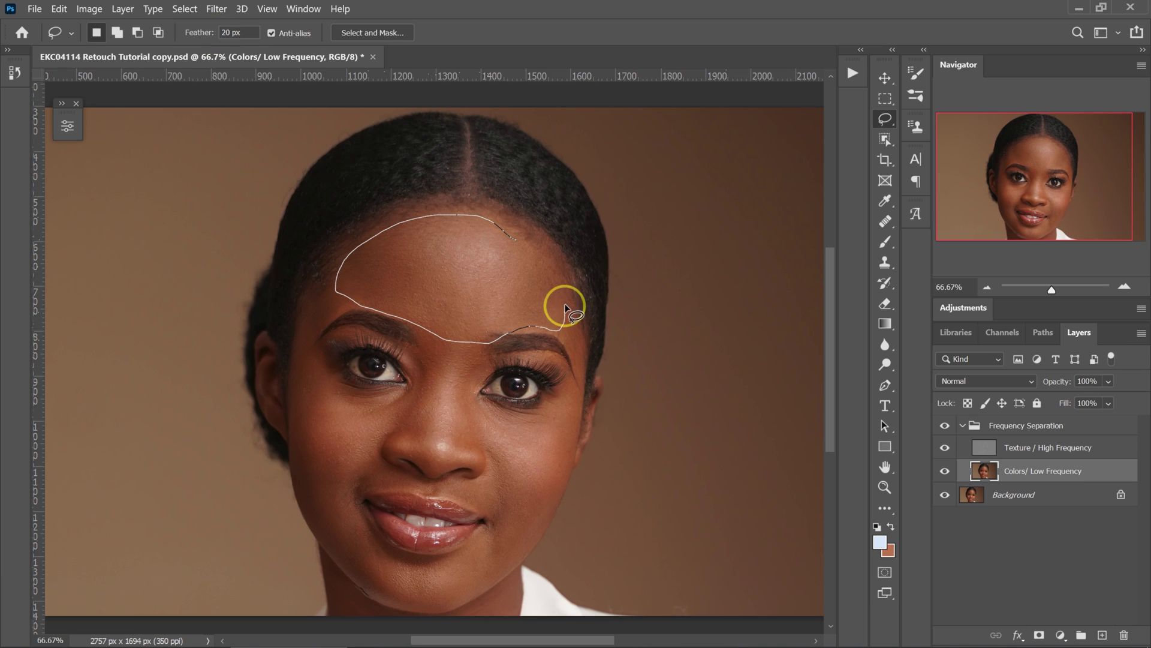
pyautogui.moveTo(502, 335); pyautogui.dragTo(459, 219)
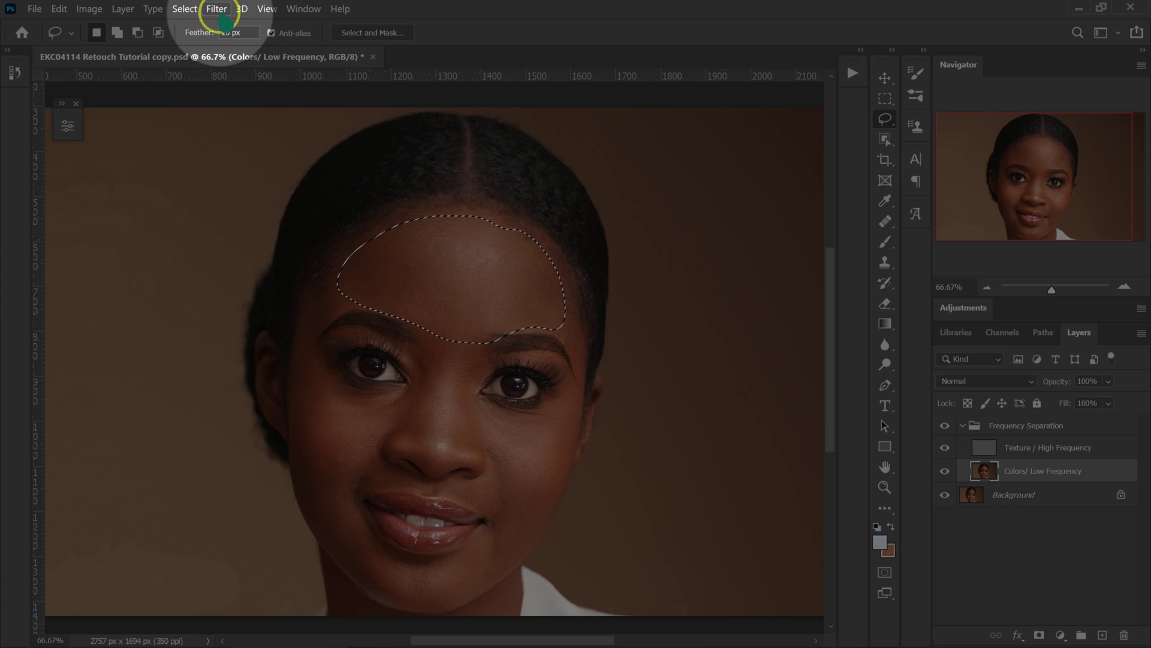
pyautogui.click(217, 10)
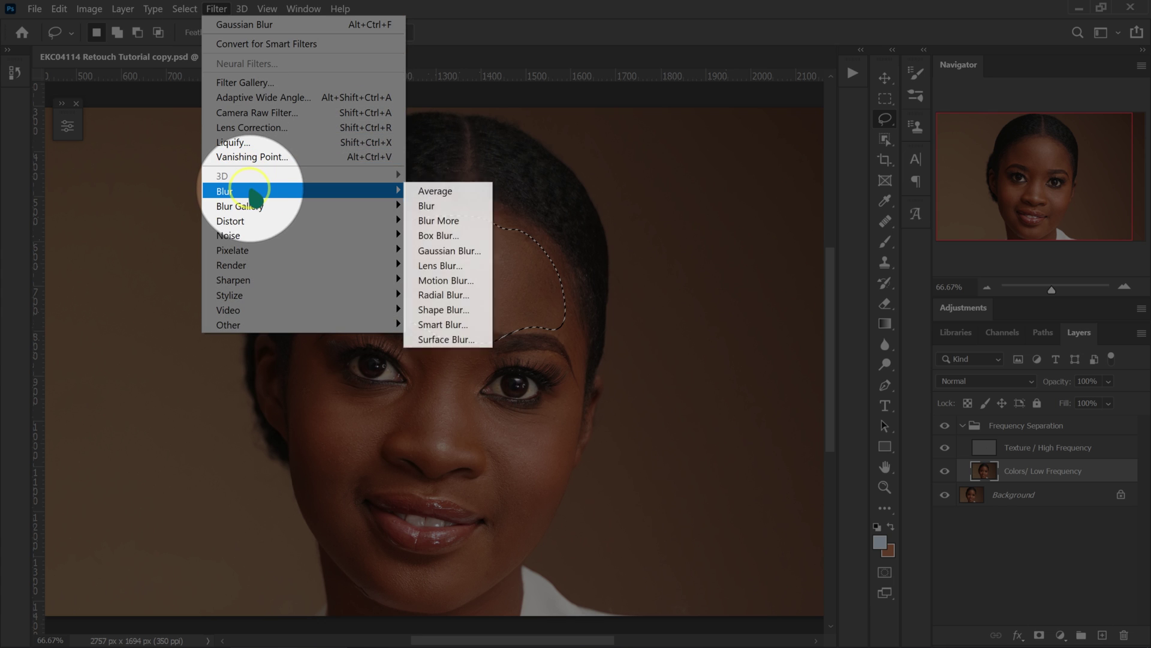
pyautogui.click(270, 192)
pyautogui.click(462, 252)
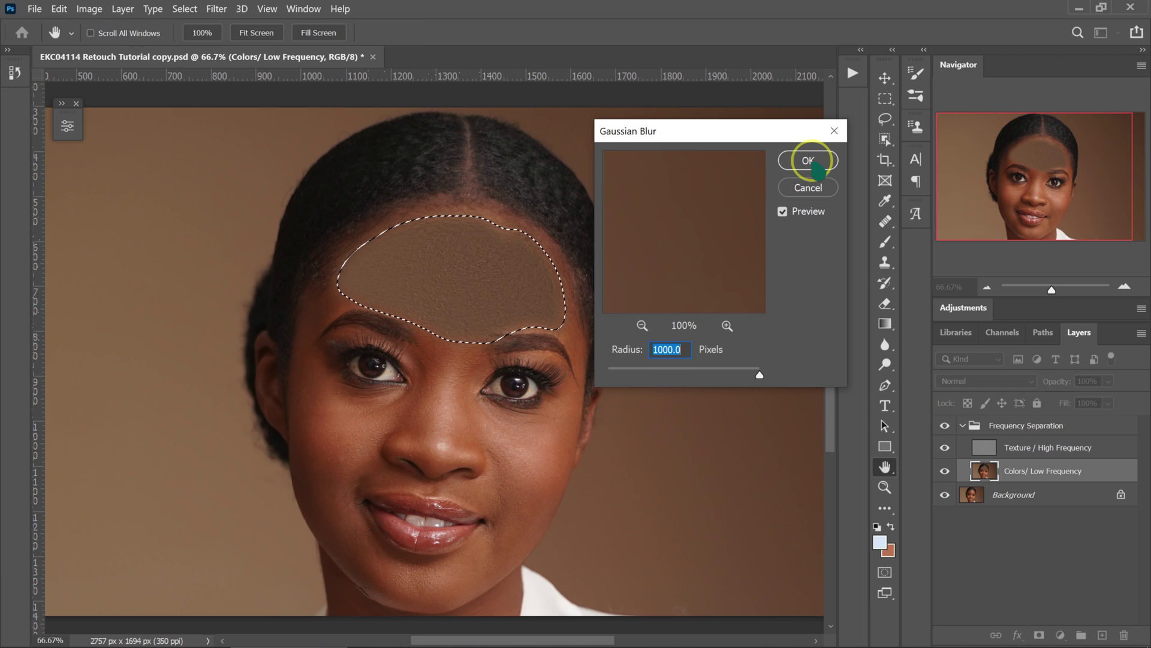
pyautogui.click(809, 159)
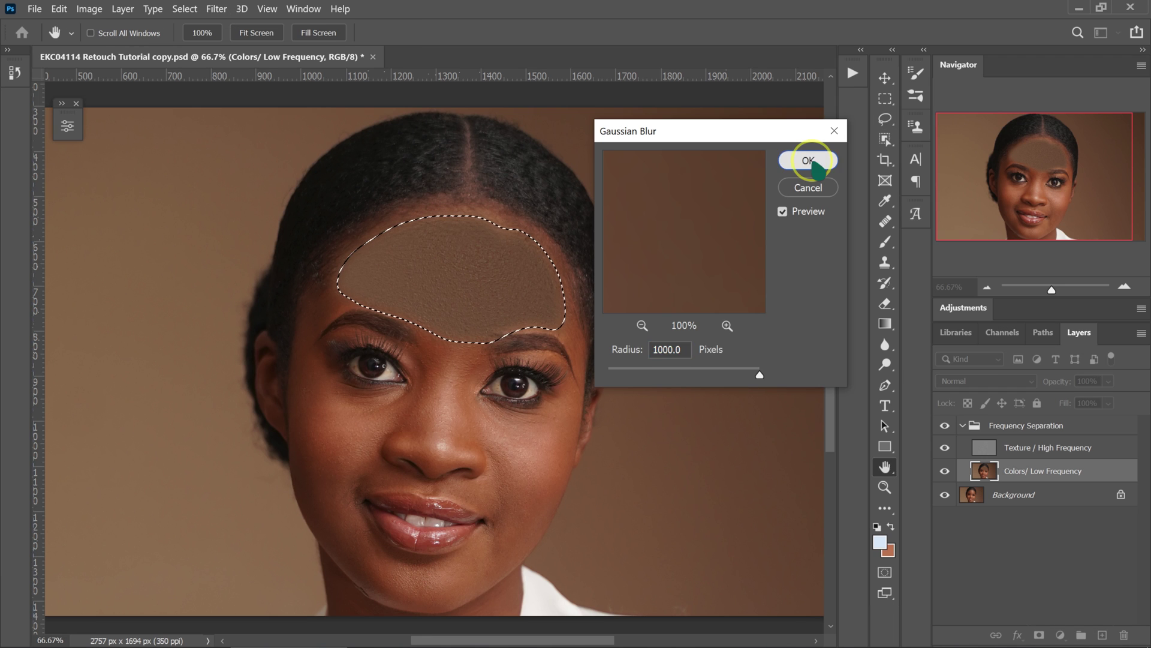
pyautogui.rightClick(470, 207)
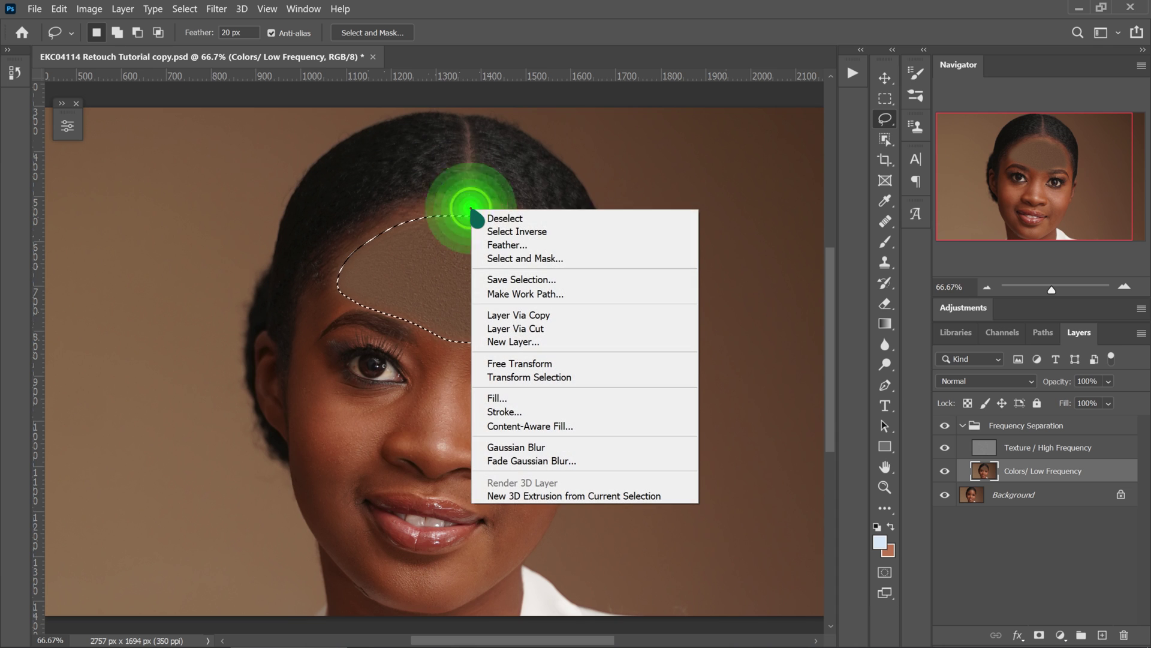
pyautogui.click(488, 218)
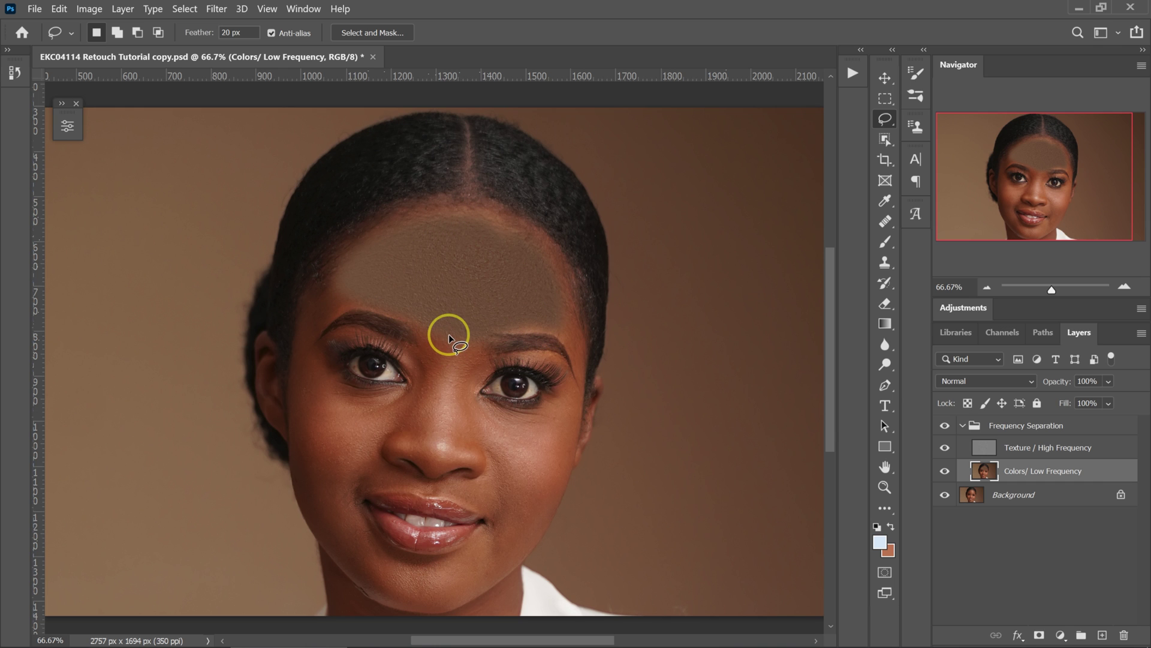
pyautogui.hotkey('ctrl', 'z')
pyautogui.hotkey('ctrl', 'z')
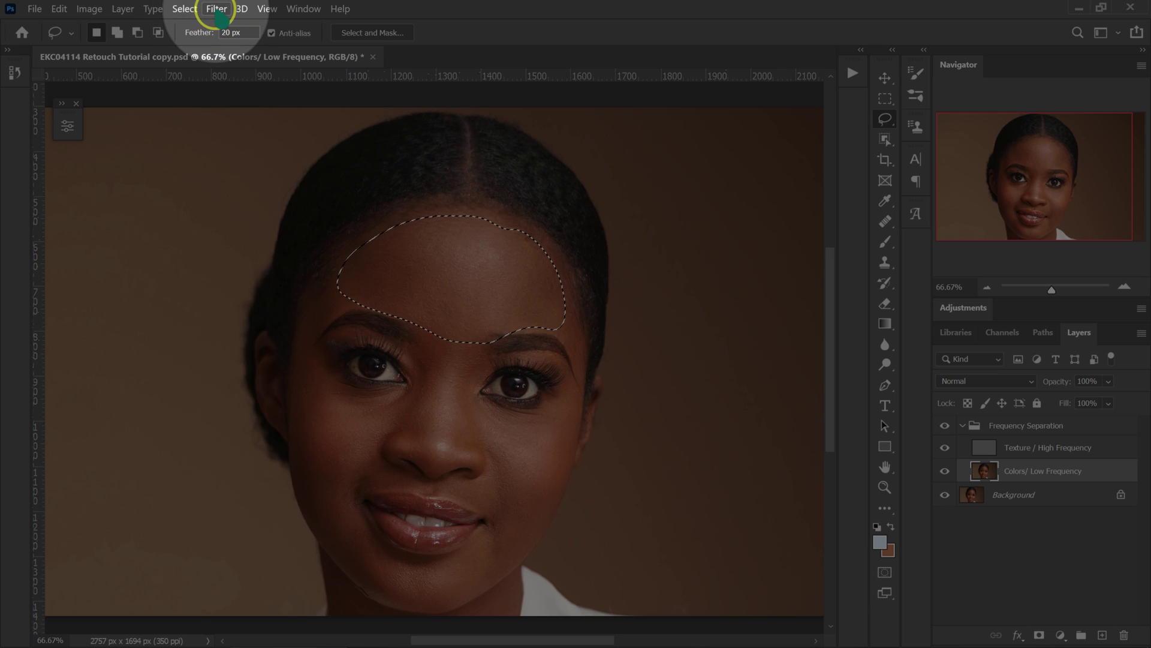
# Step: Apply a 24 px Gaussian Blur to the feathered forehead selection
pyautogui.click(217, 10)
pyautogui.moveTo(234, 191)
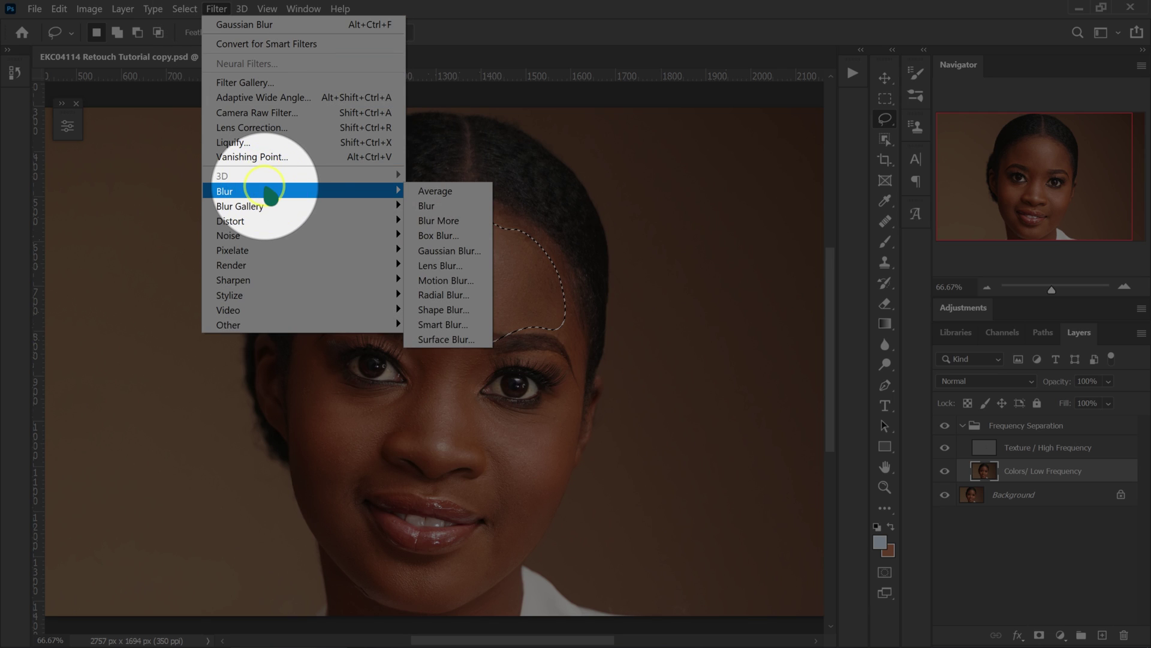
pyautogui.click(461, 250)
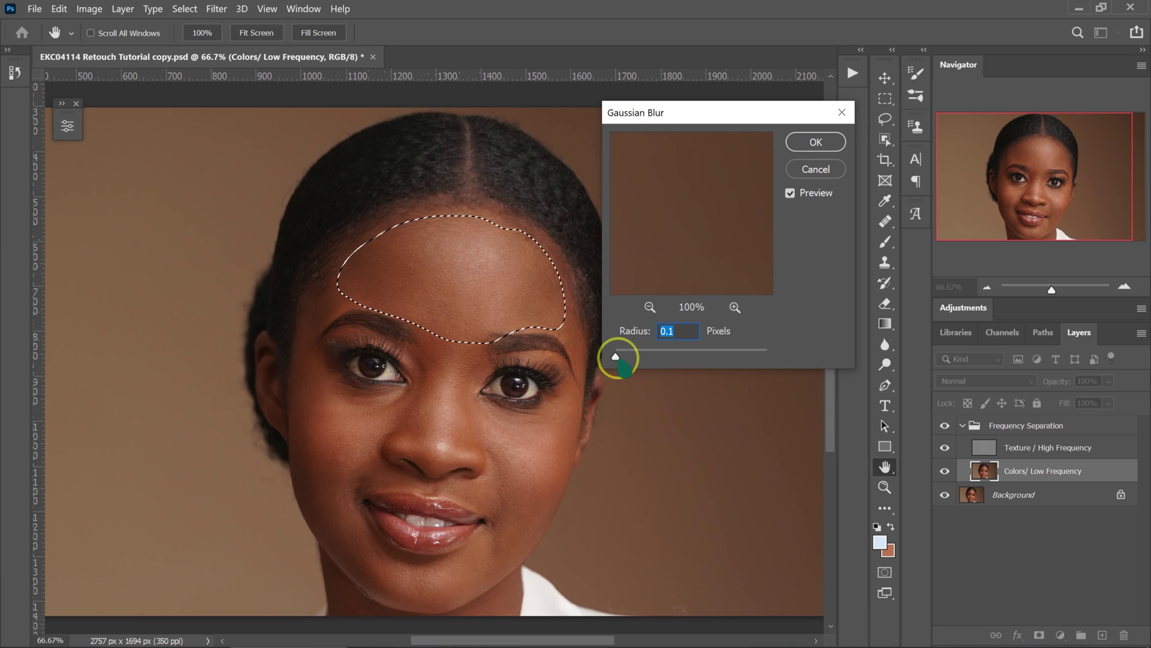
pyautogui.moveTo(618, 359); pyautogui.dragTo(644, 357)
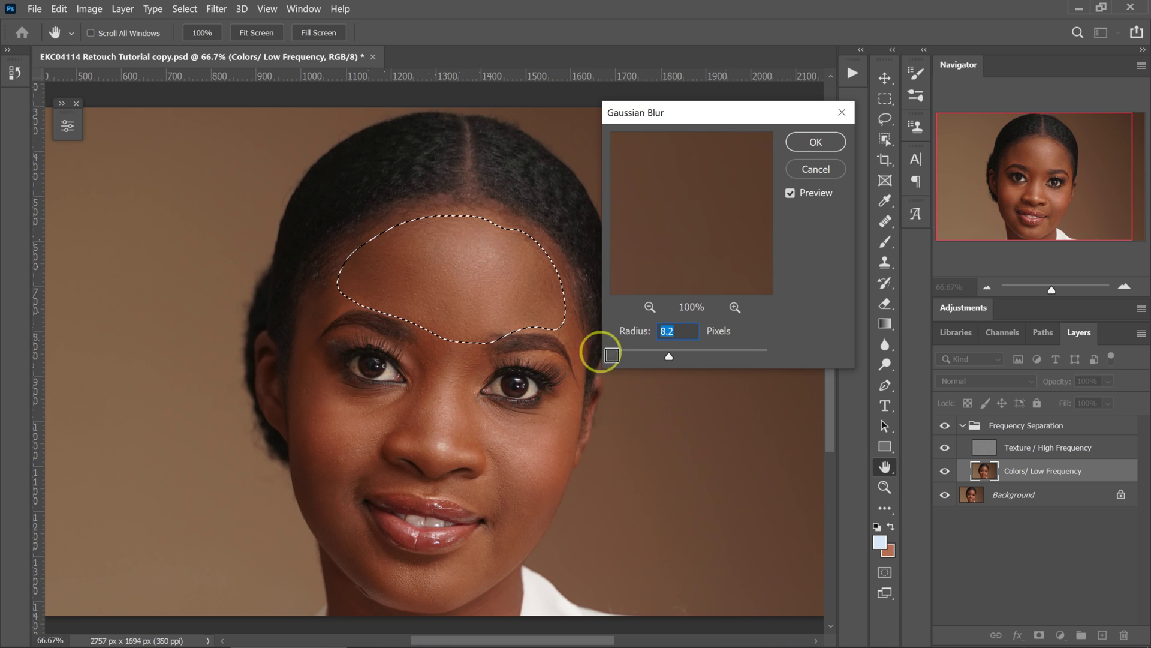
pyautogui.moveTo(665, 356); pyautogui.dragTo(684, 356)
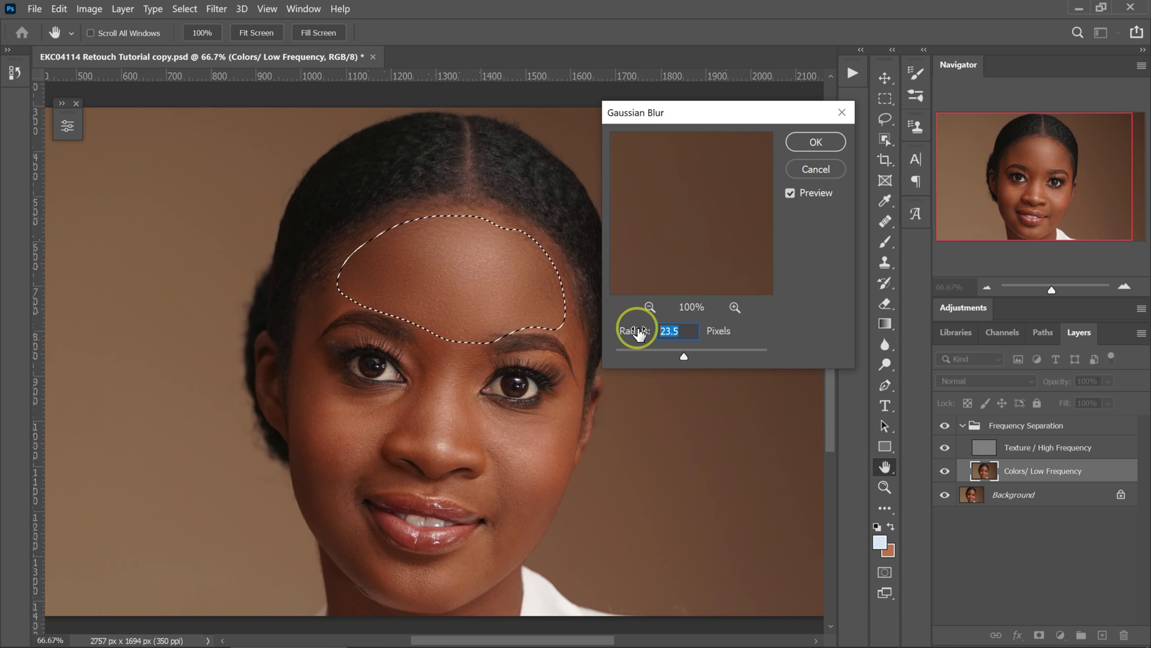
pyautogui.write('24')
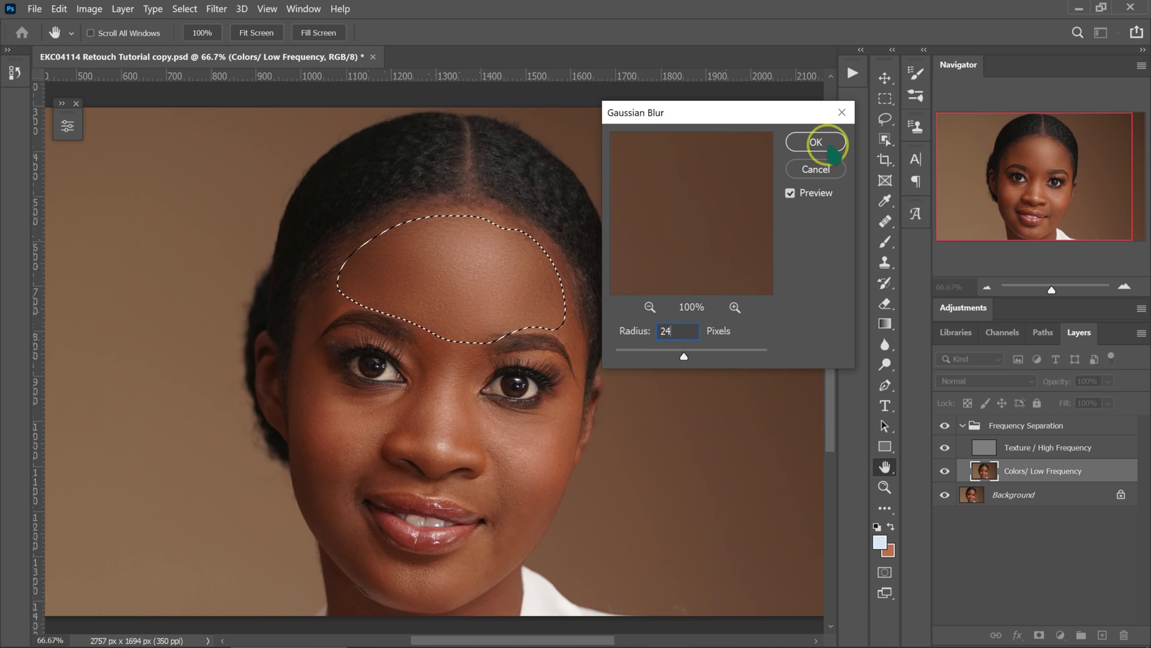
pyautogui.click(816, 142)
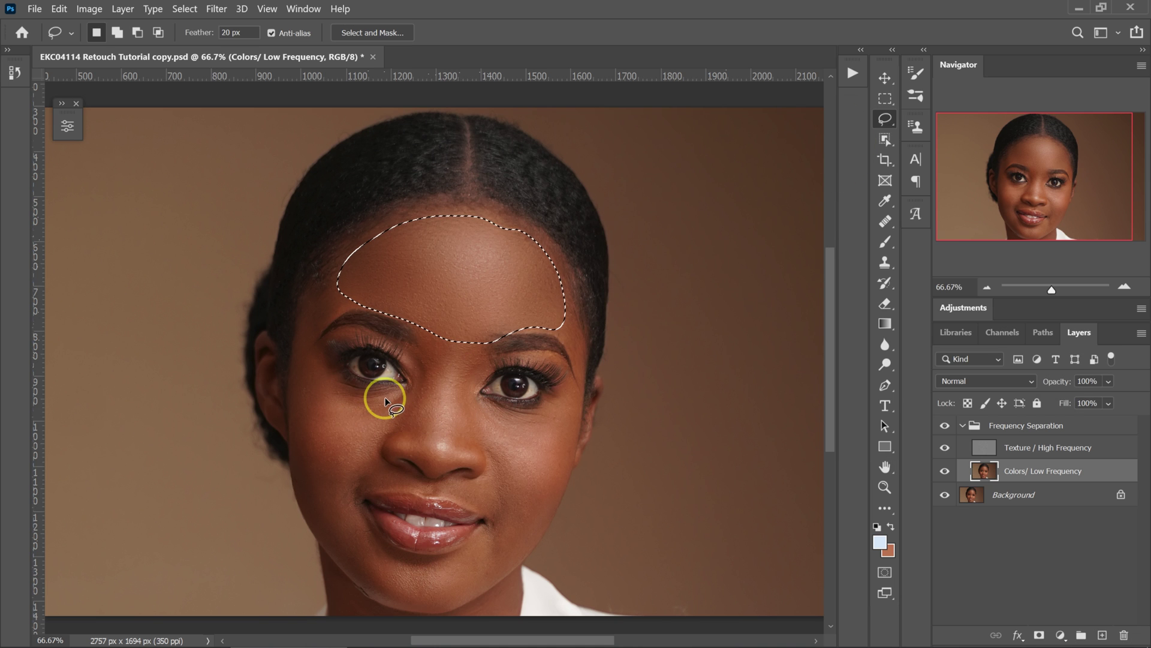
# Step: Lasso the left cheek from below the eye down to the jaw
pyautogui.moveTo(385, 397); pyautogui.dragTo(373, 398)
pyautogui.moveTo(298, 415)
pyautogui.mouseDown()
pyautogui.moveTo(332, 552)
pyautogui.moveTo(352, 481)
pyautogui.mouseUp()
pyautogui.moveTo(412, 400); pyautogui.dragTo(422, 408)
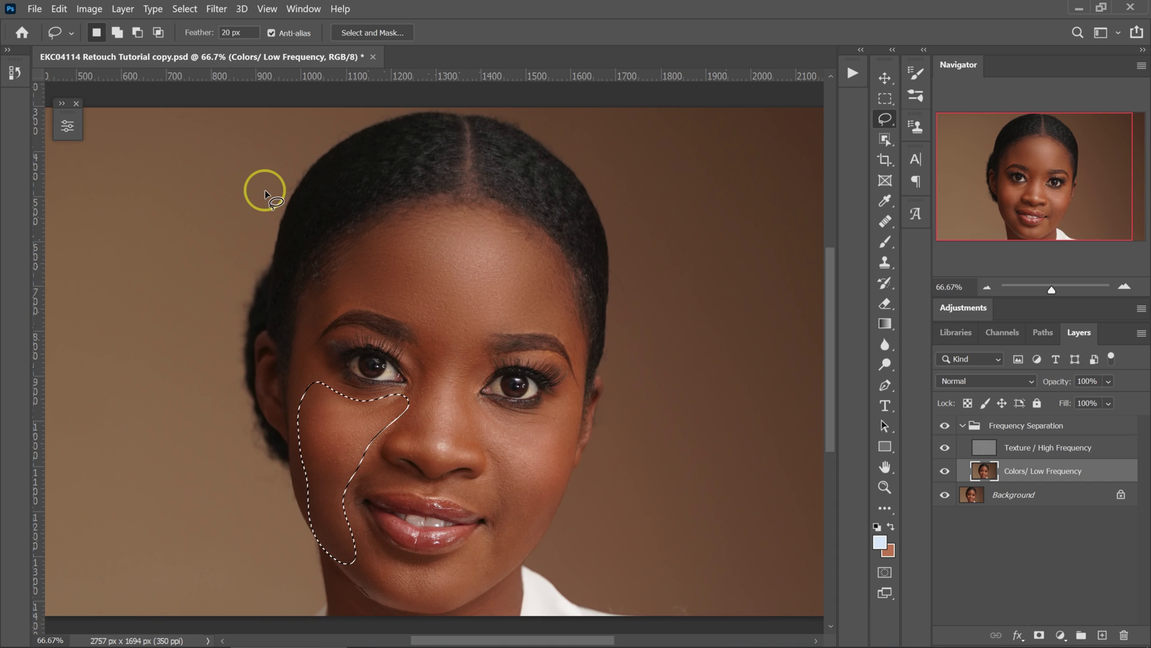
# Step: Soften the left cheek selection with a roughly 16 px Gaussian Blur
pyautogui.click(217, 9)
pyautogui.click(308, 189)
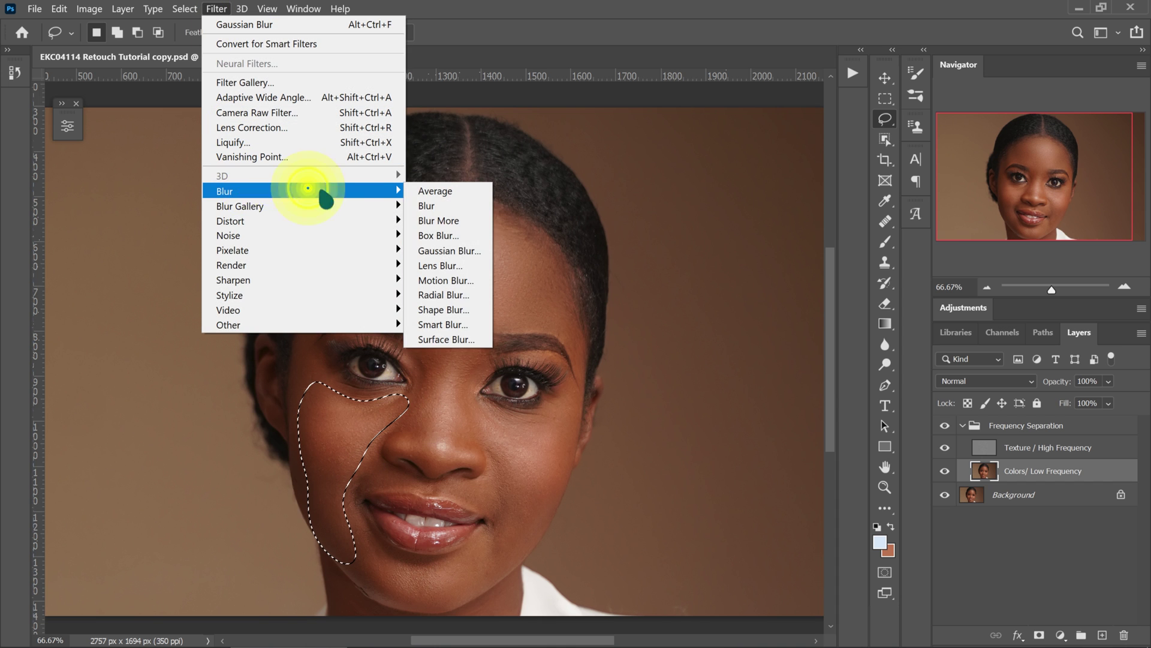
pyautogui.click(473, 250)
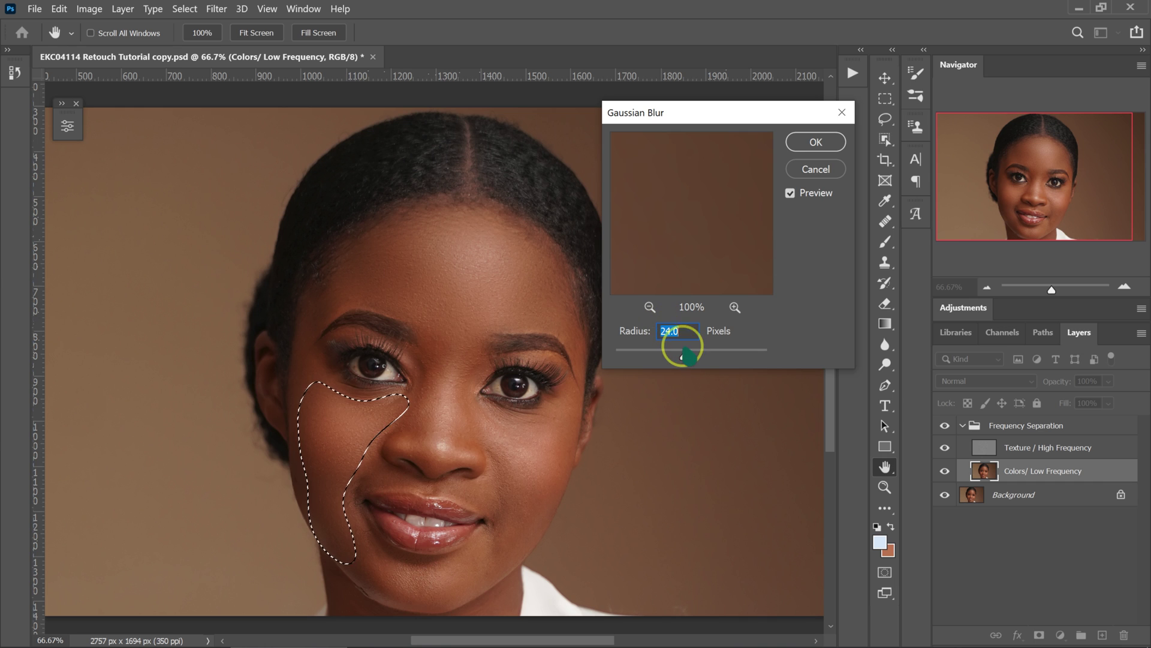
pyautogui.moveTo(680, 356); pyautogui.dragTo(679, 356)
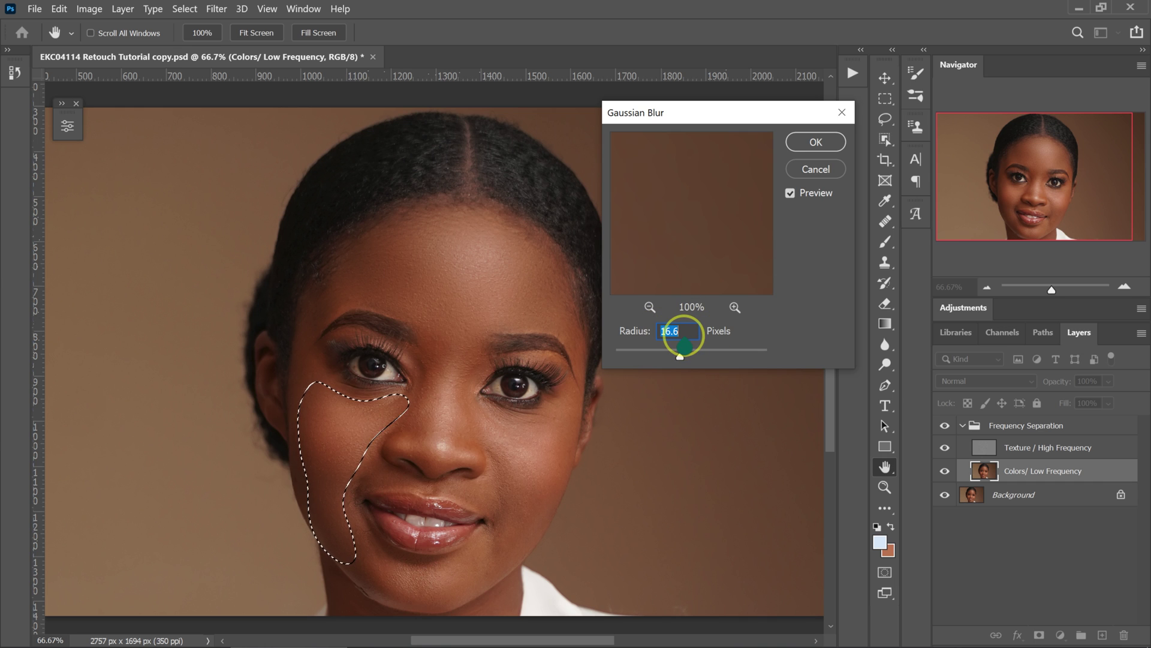
pyautogui.click(828, 144)
# Step: Lasso the right-side cheek below the eye down toward the chin
pyautogui.press('l')
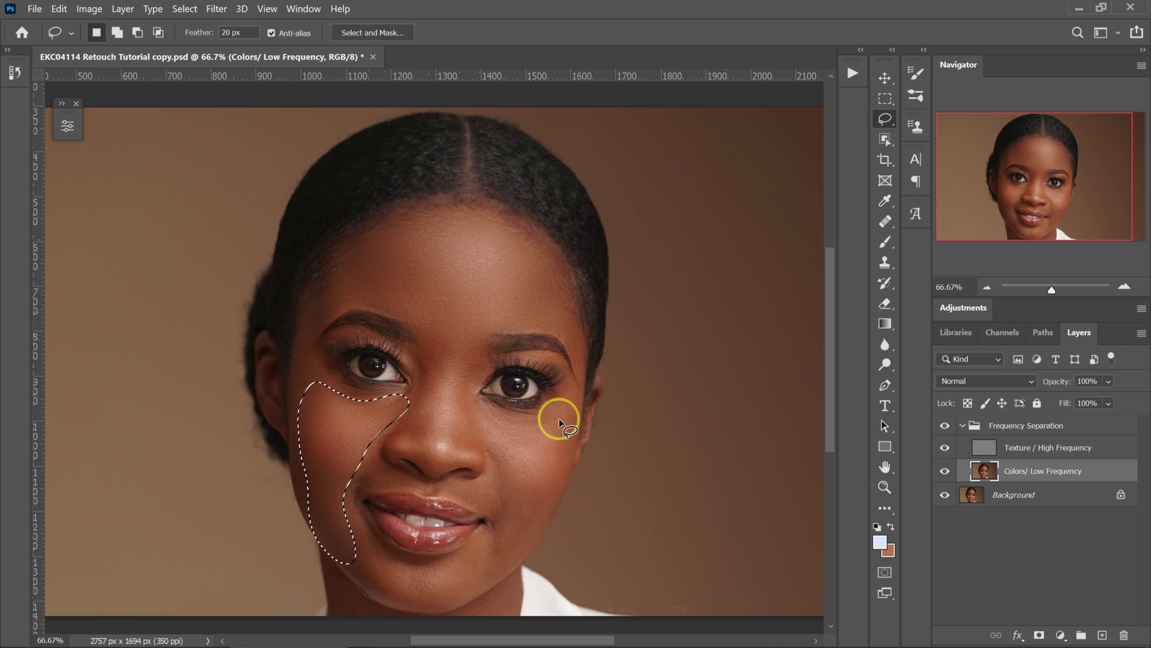
pyautogui.moveTo(554, 400); pyautogui.dragTo(538, 412)
pyautogui.moveTo(492, 443); pyautogui.dragTo(495, 567)
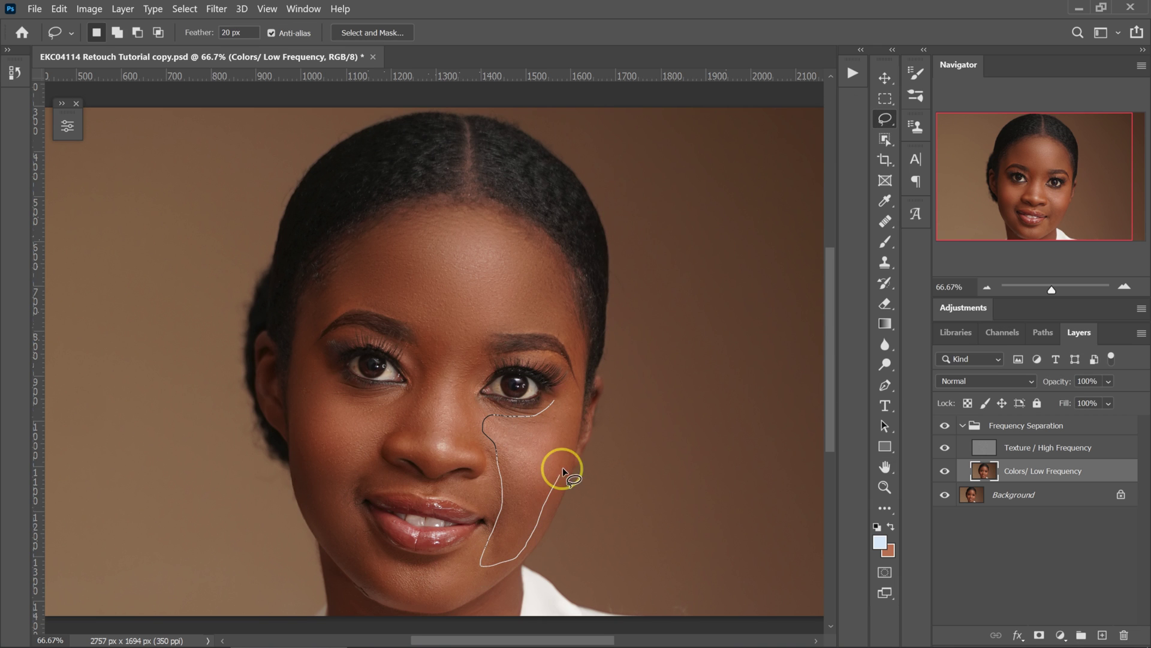
pyautogui.moveTo(560, 387); pyautogui.dragTo(565, 394)
# Step: Apply the 16 px Gaussian Blur to the right cheek selection
pyautogui.click(217, 9)
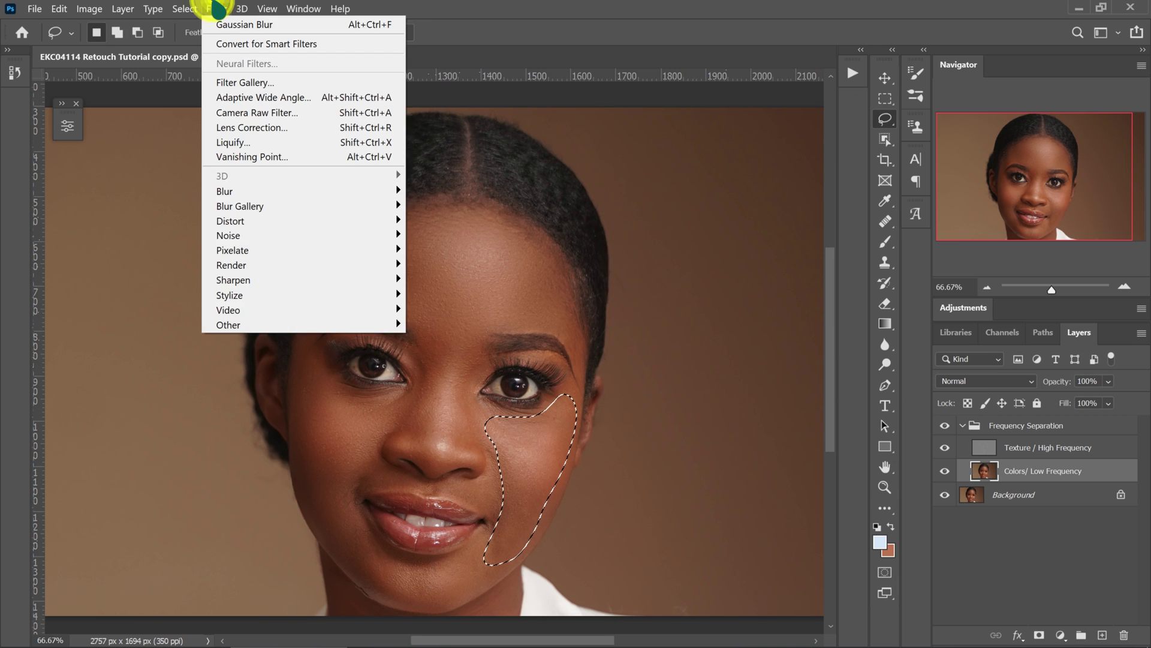
pyautogui.moveTo(225, 190)
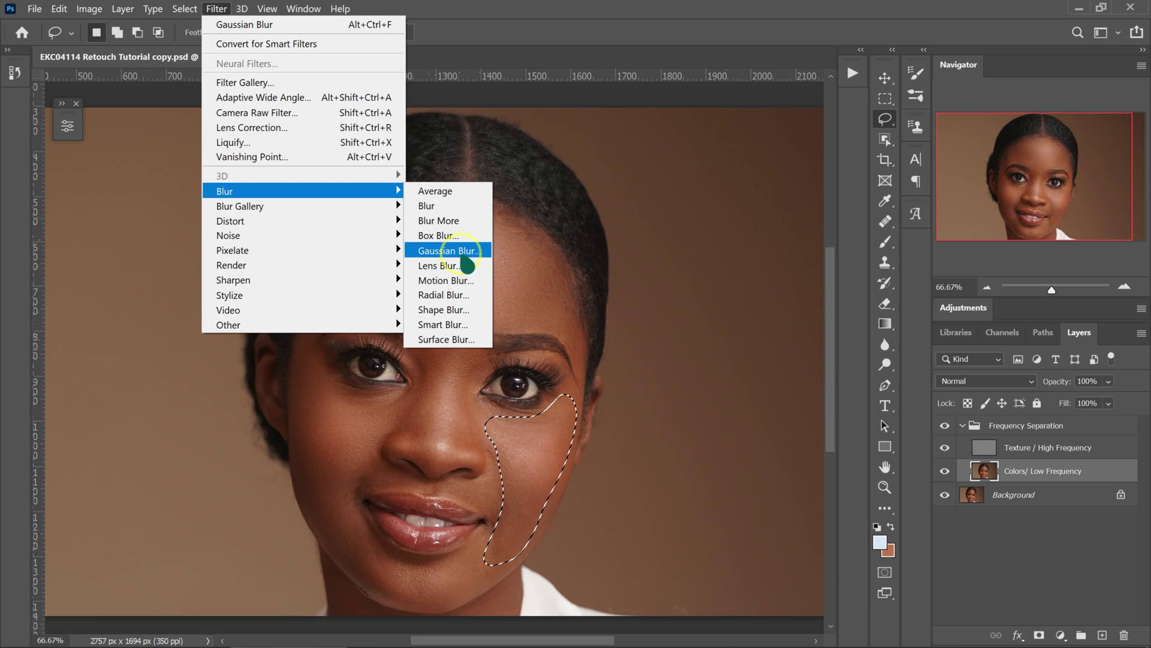
pyautogui.click(465, 251)
pyautogui.click(822, 171)
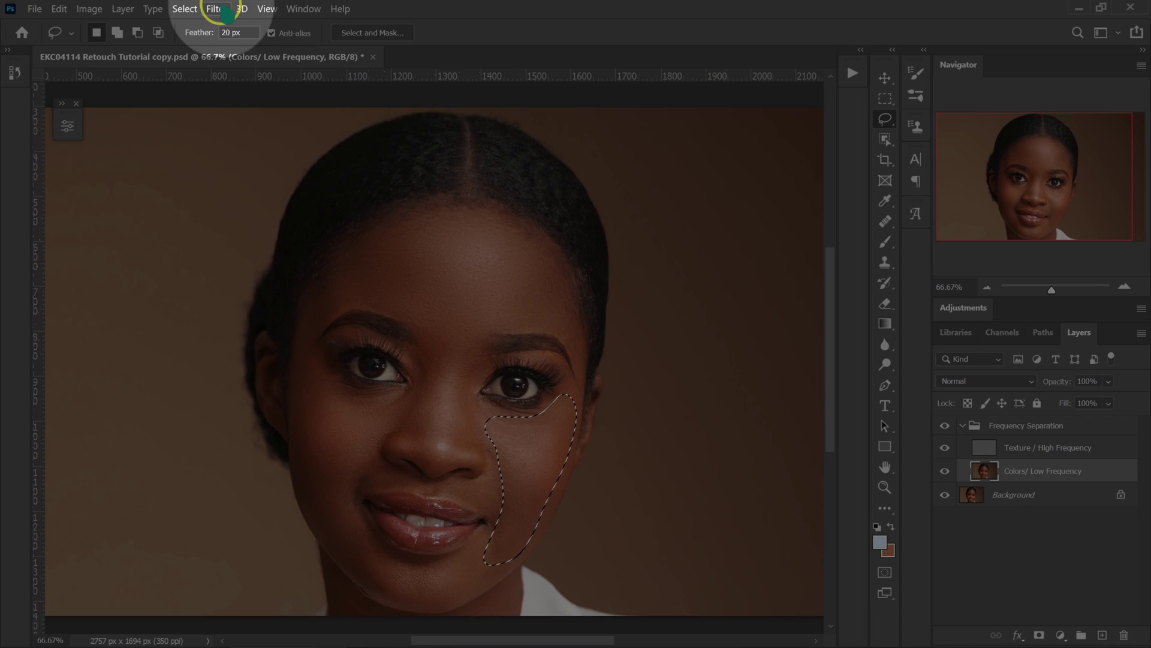
# Step: Dismiss the Filter menu unused and switch the lasso to Subtract mode
pyautogui.click(217, 8)
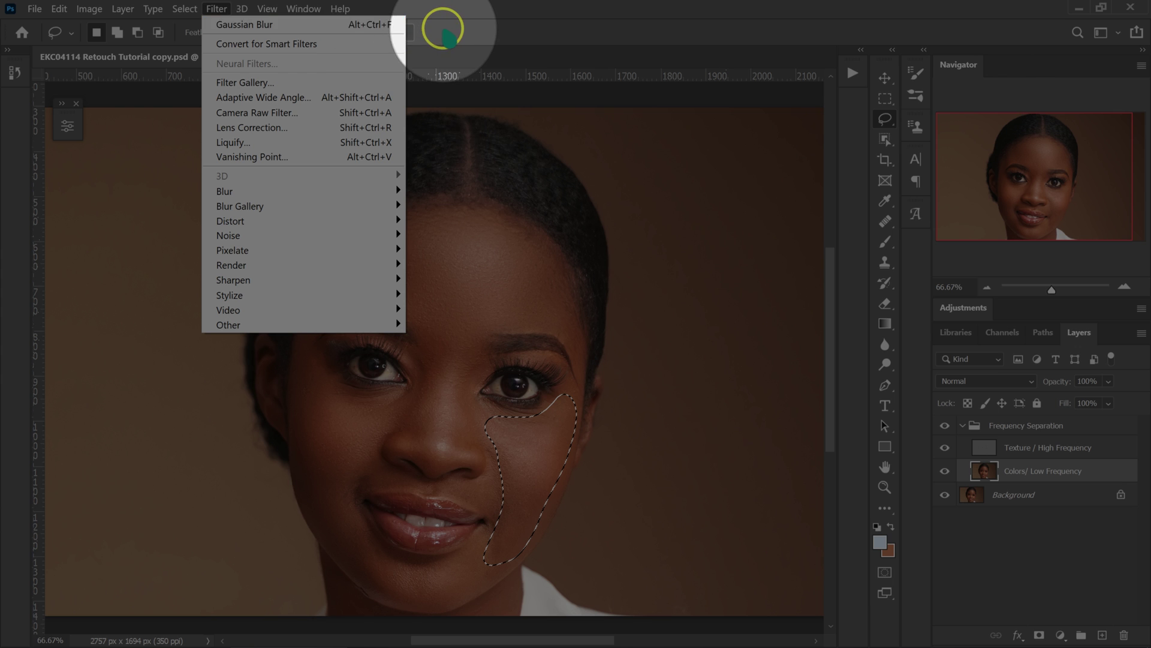
pyautogui.click(414, 39)
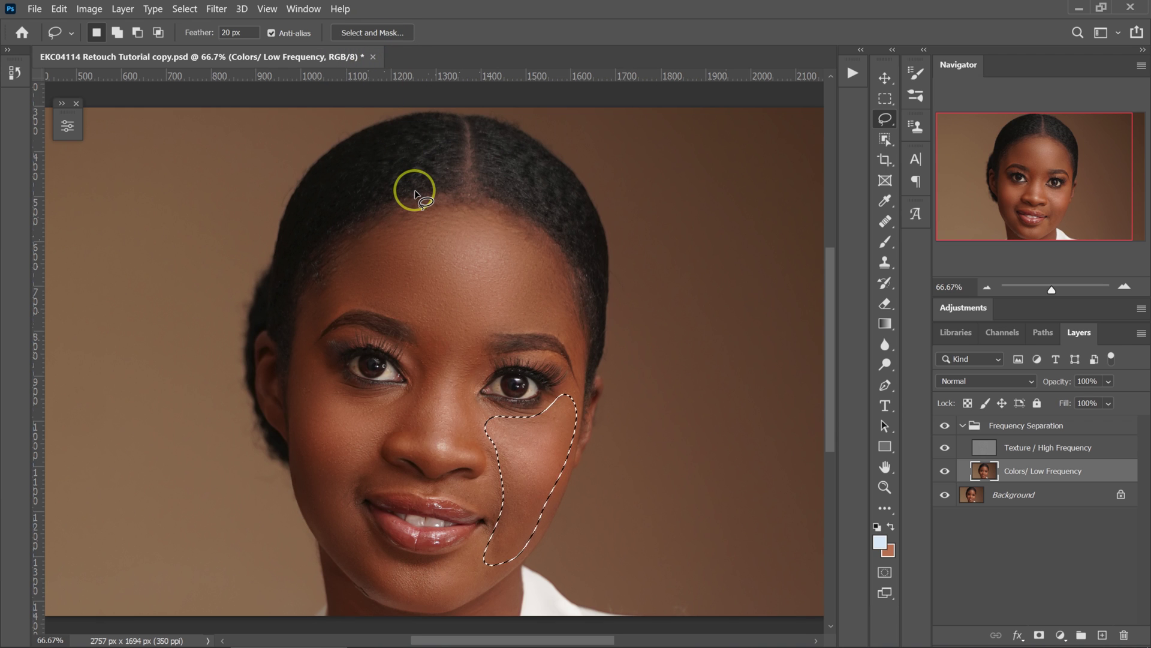
pyautogui.press('alt')
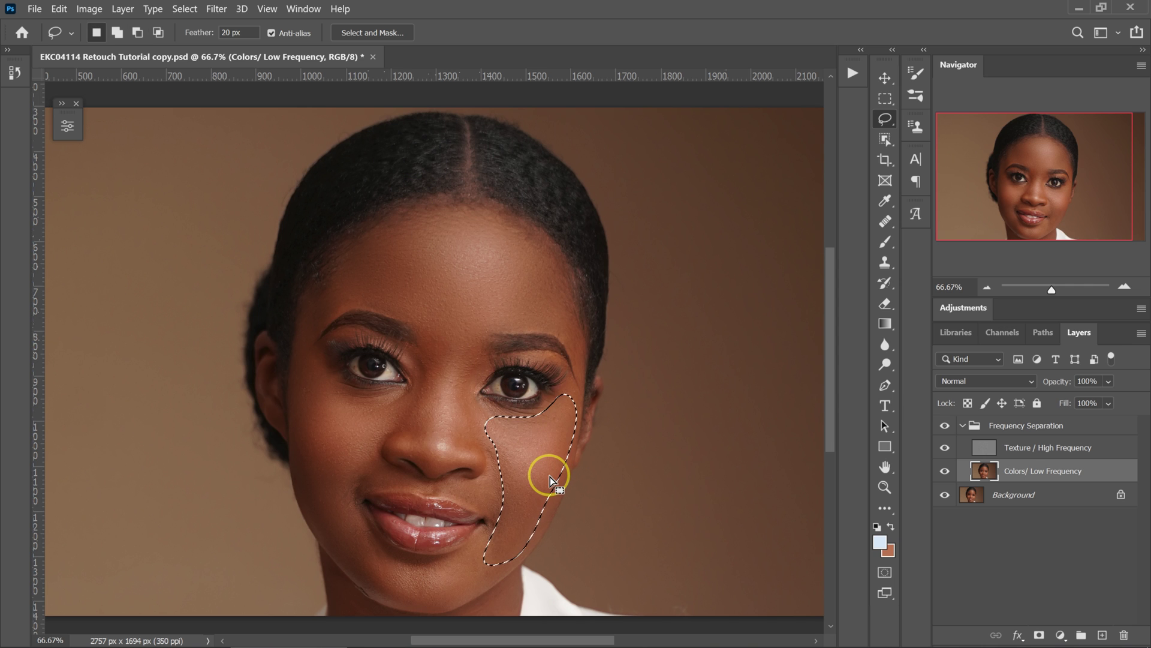
# Step: Lasso around the chin, then subtract to leave the nose bridge selected
pyautogui.scroll(-2, 462, 542)
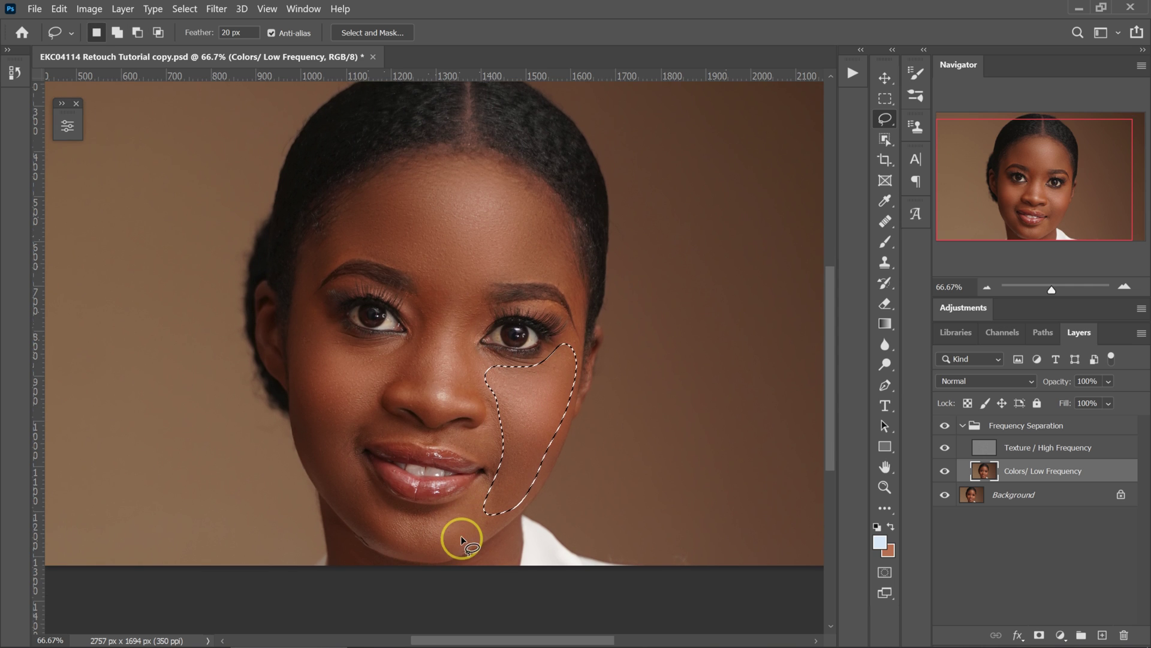
pyautogui.moveTo(394, 516); pyautogui.dragTo(417, 552)
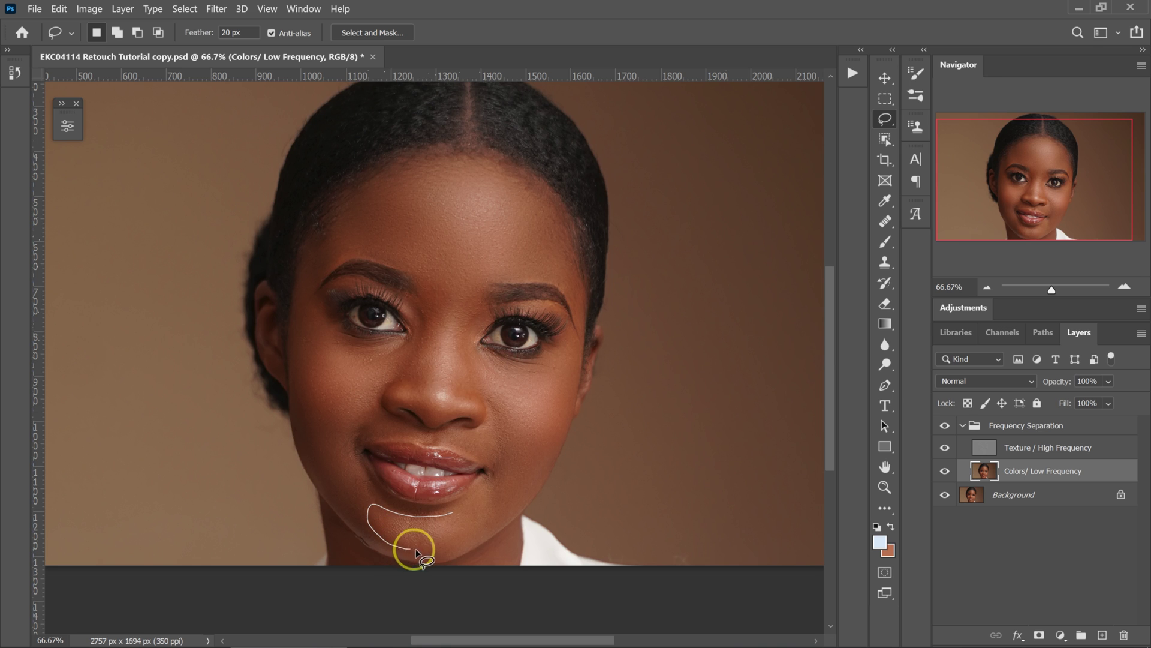
pyautogui.moveTo(474, 520); pyautogui.dragTo(470, 518)
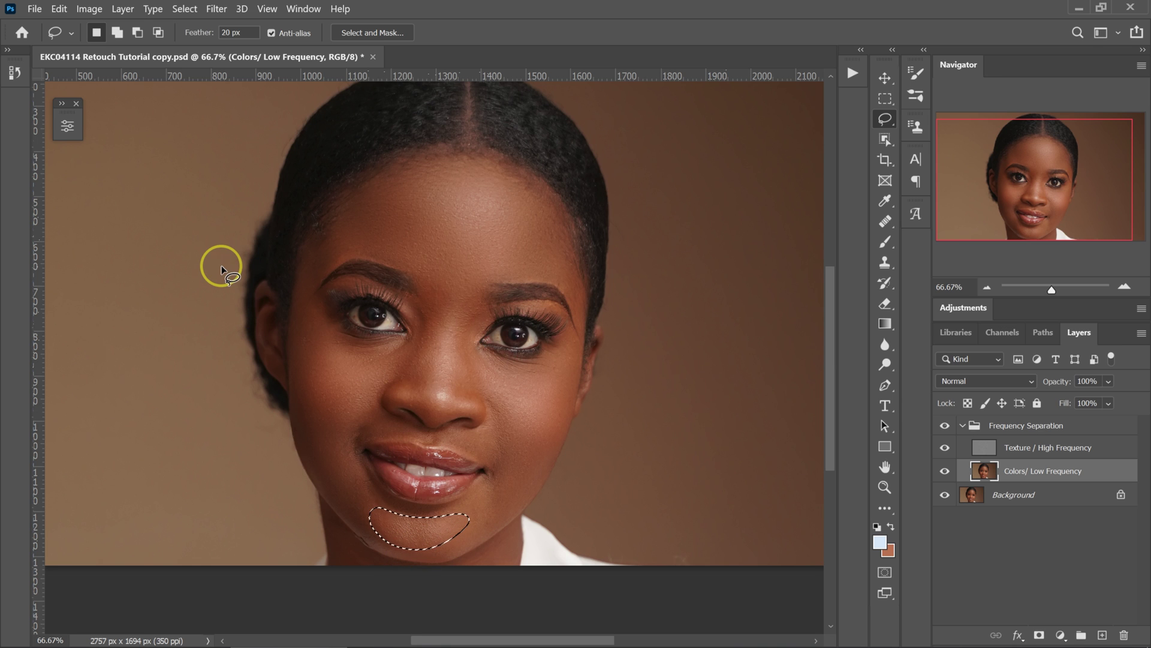
pyautogui.press('alt')
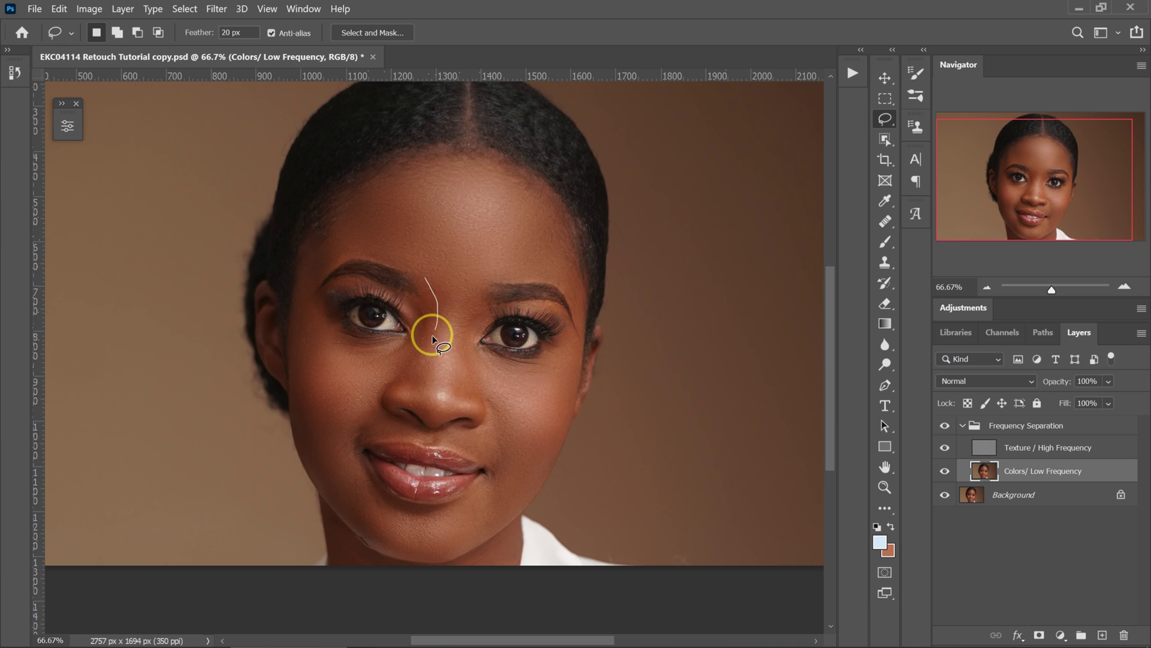
pyautogui.moveTo(461, 372); pyautogui.dragTo(431, 276)
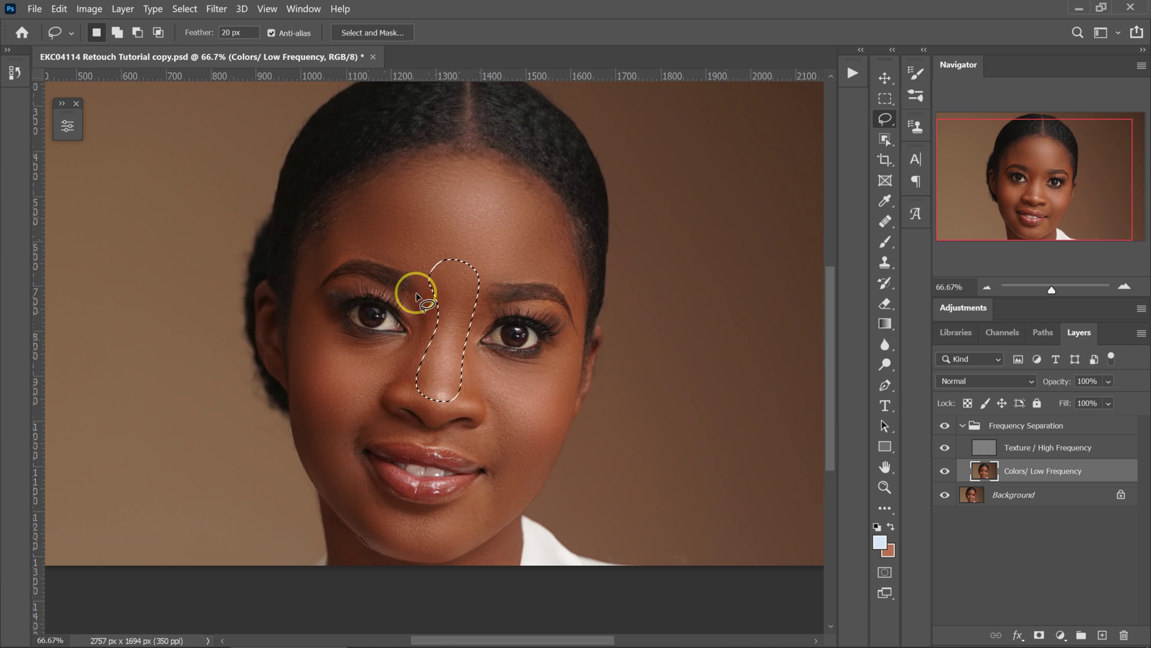
# Step: Preview Gaussian Blur radii from 0.1 to about 30 on the nose bridge
pyautogui.click(217, 8)
pyautogui.moveTo(224, 190)
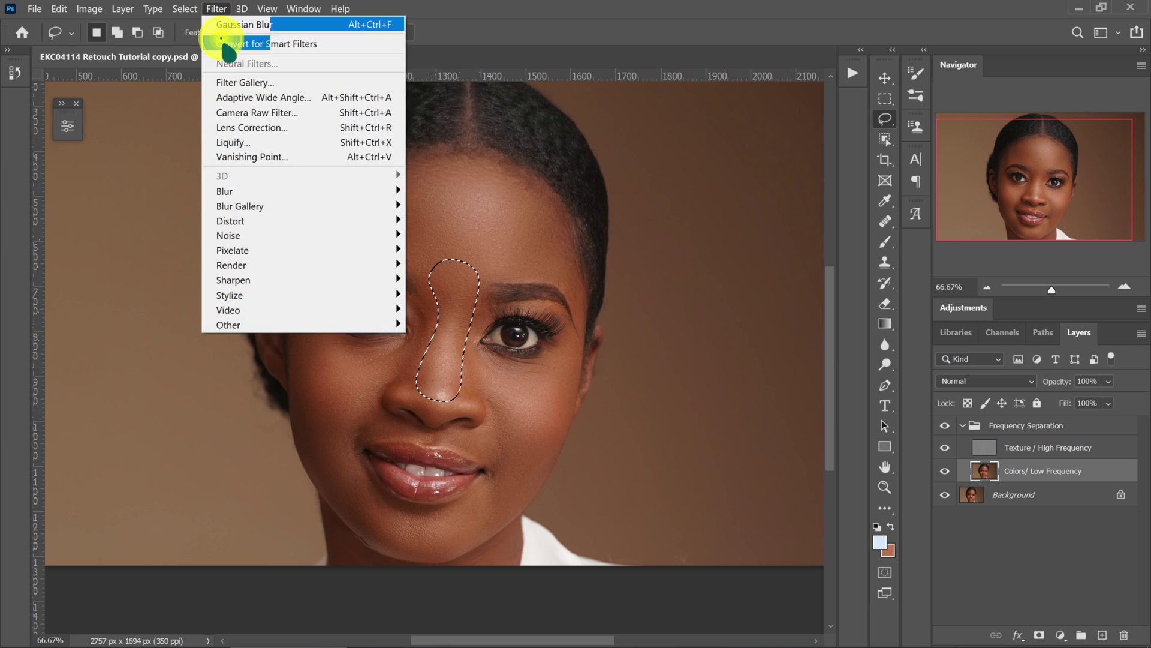
pyautogui.click(449, 250)
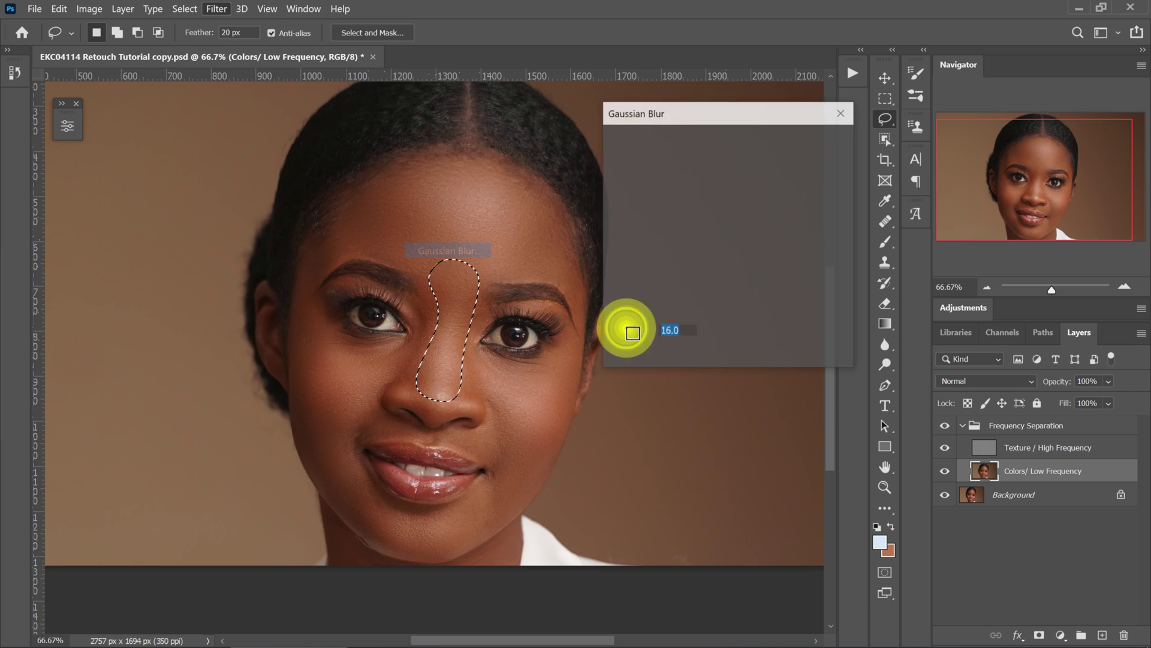
pyautogui.moveTo(680, 358); pyautogui.dragTo(683, 356)
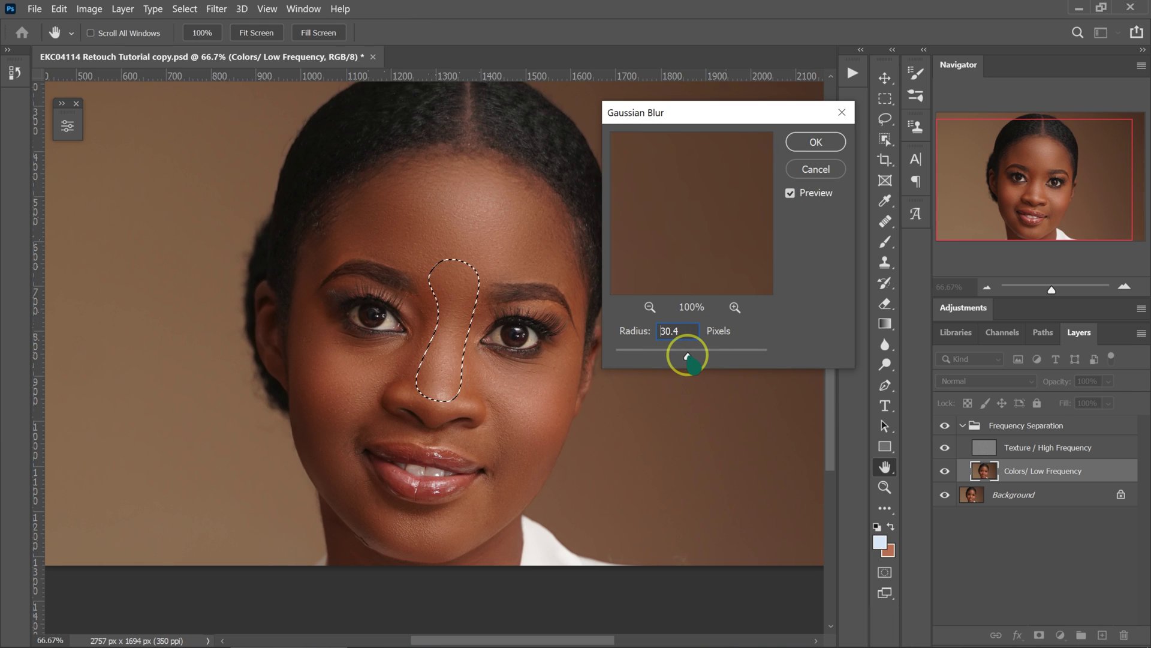
pyautogui.click(683, 357)
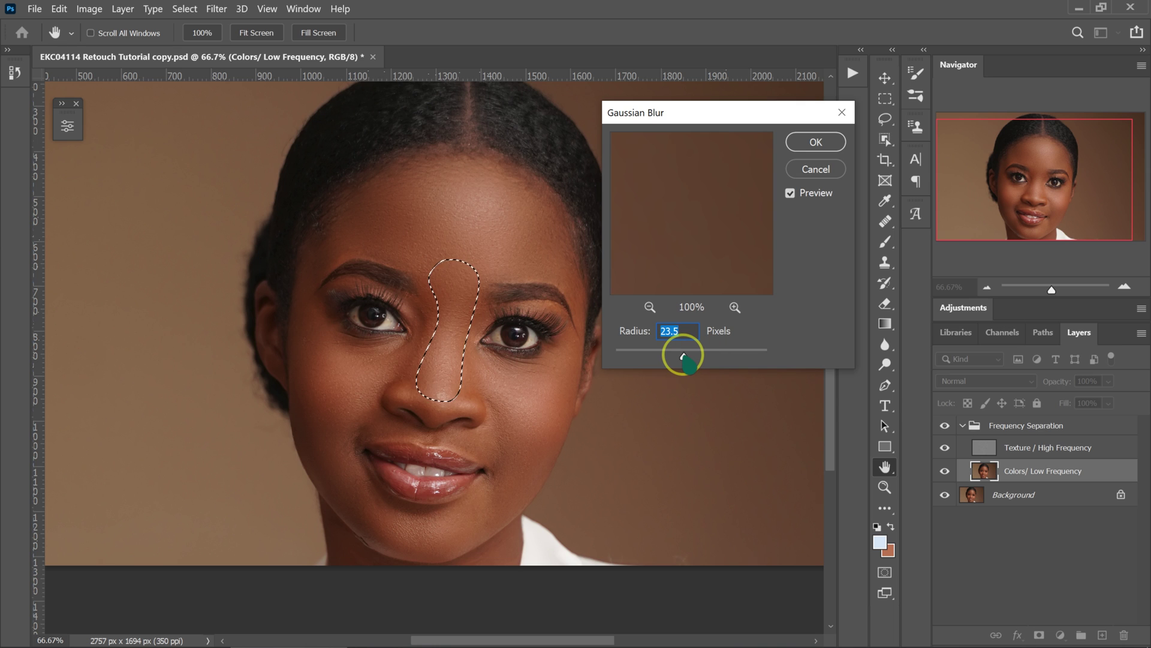
pyautogui.moveTo(683, 356); pyautogui.dragTo(622, 356)
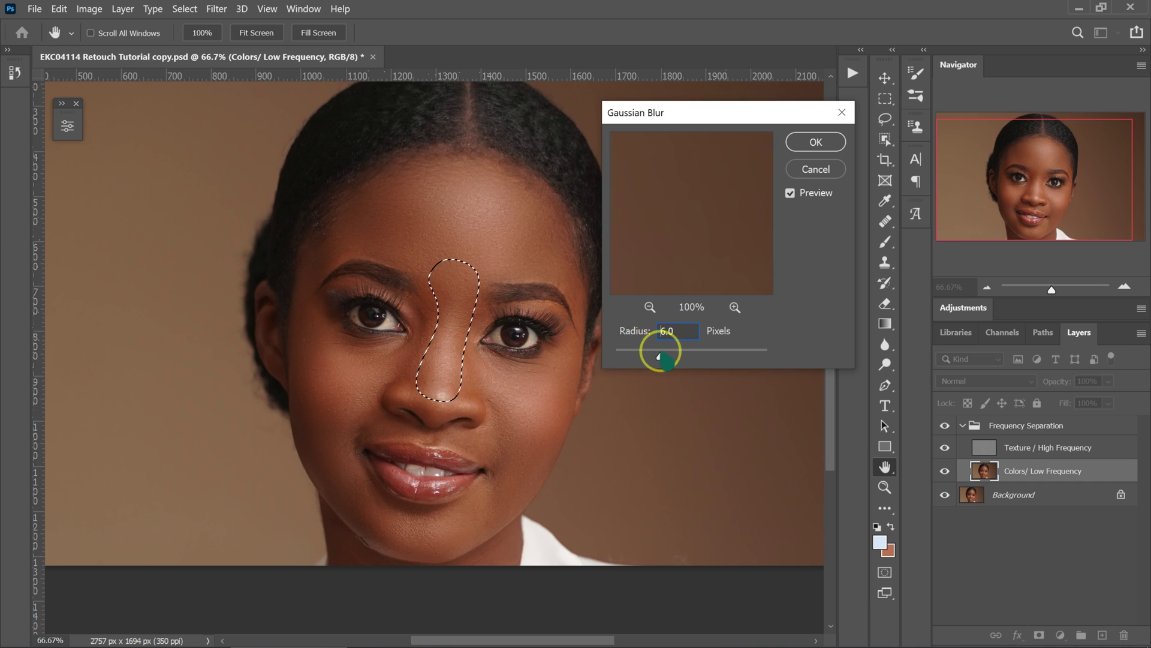
pyautogui.moveTo(689, 358); pyautogui.dragTo(686, 357)
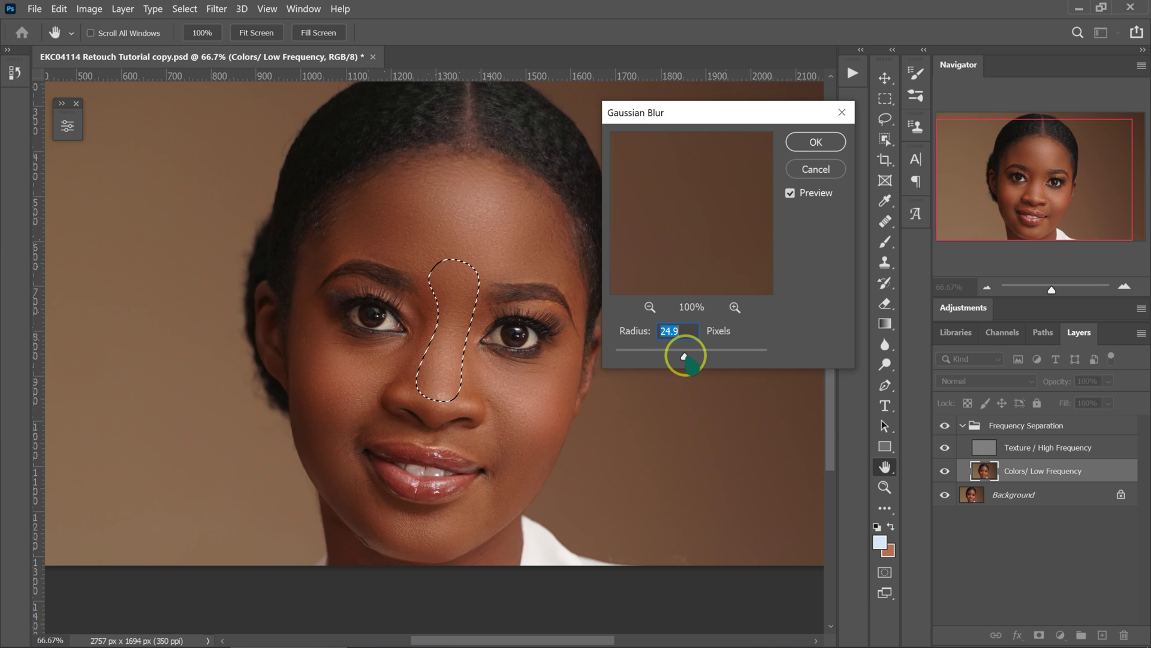
pyautogui.moveTo(684, 356)
pyautogui.mouseDown()
pyautogui.moveTo(616, 356)
pyautogui.moveTo(630, 356)
pyautogui.mouseUp()
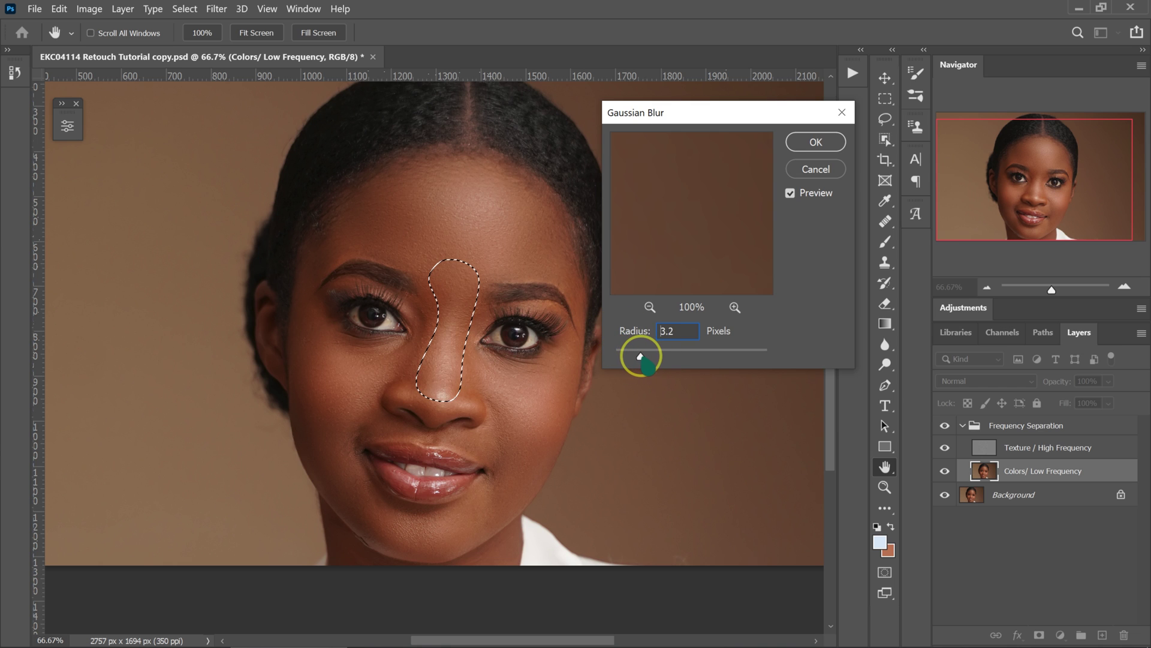
# Step: Apply an 8 px Gaussian Blur to the nose bridge and deselect
pyautogui.doubleClick(683, 333)
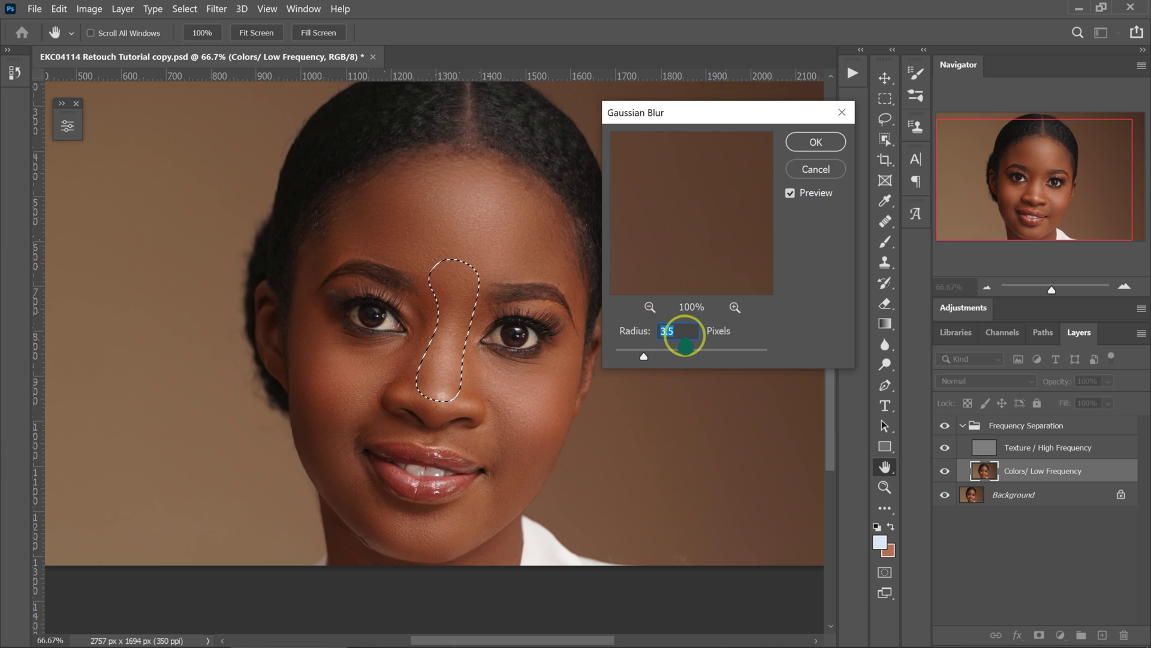
pyautogui.write('8')
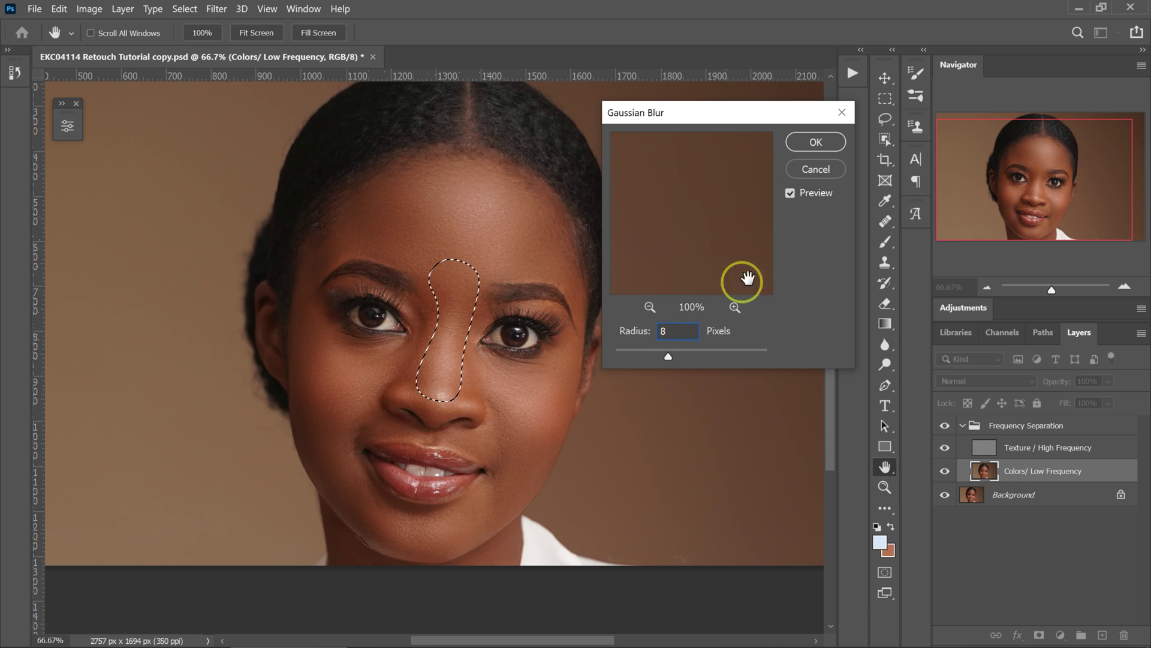
pyautogui.click(830, 145)
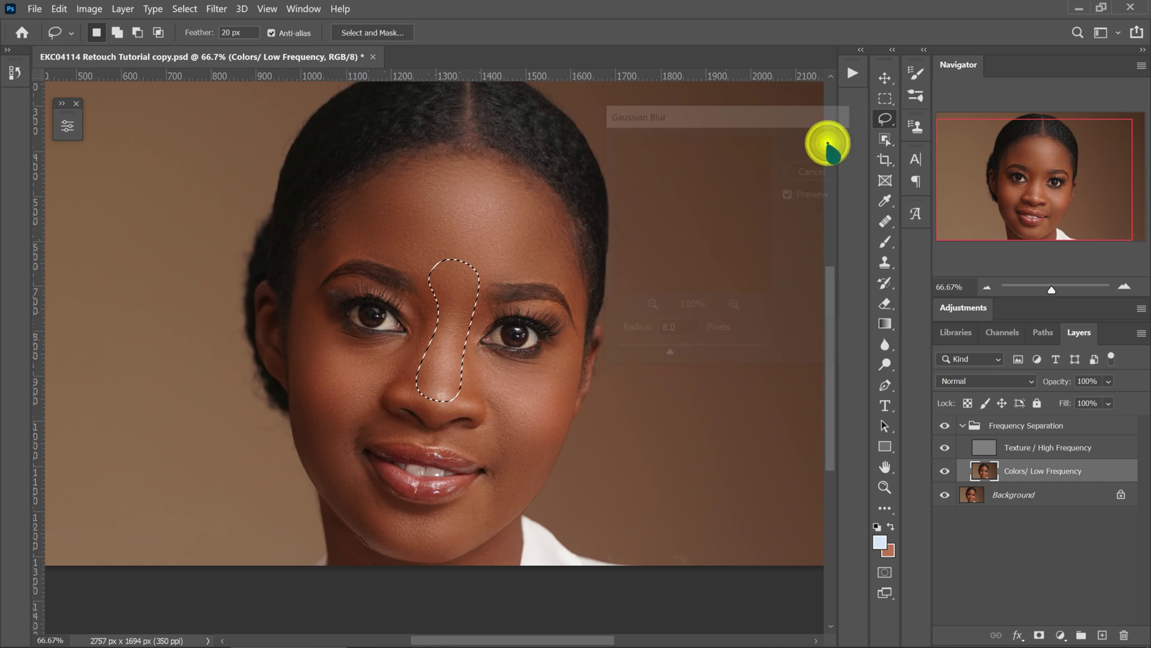
pyautogui.rightClick(463, 210)
pyautogui.click(477, 219)
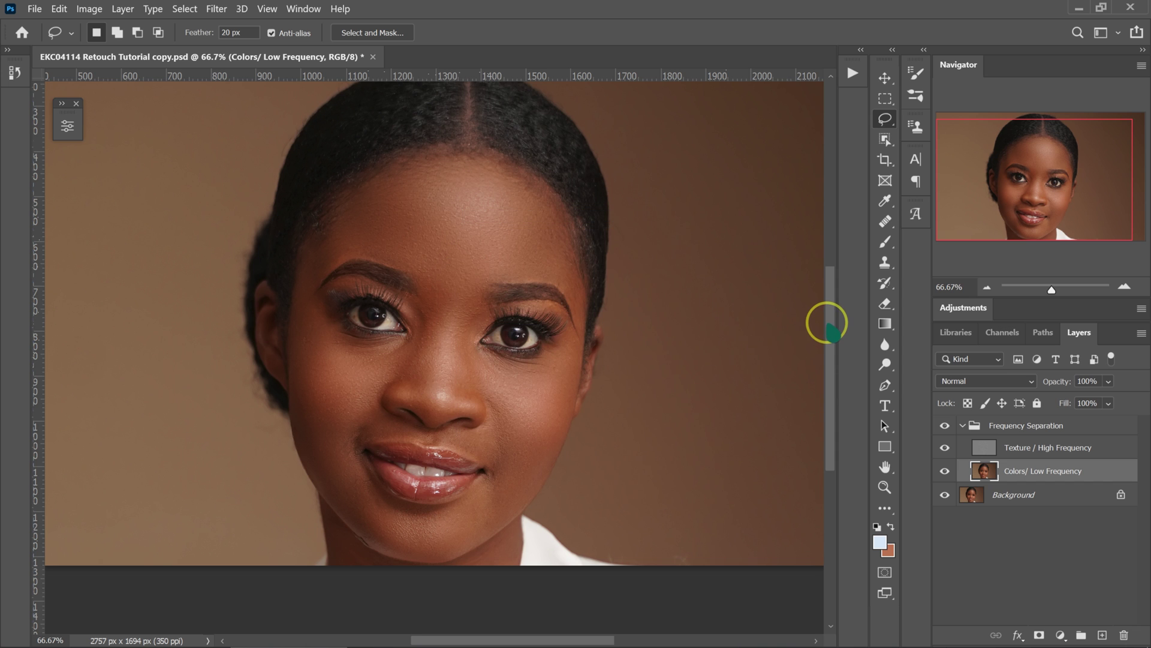
# Step: Hide the Frequency Separation group to compare with the original, then collapse it
pyautogui.moveTo(829, 322); pyautogui.dragTo(831, 301)
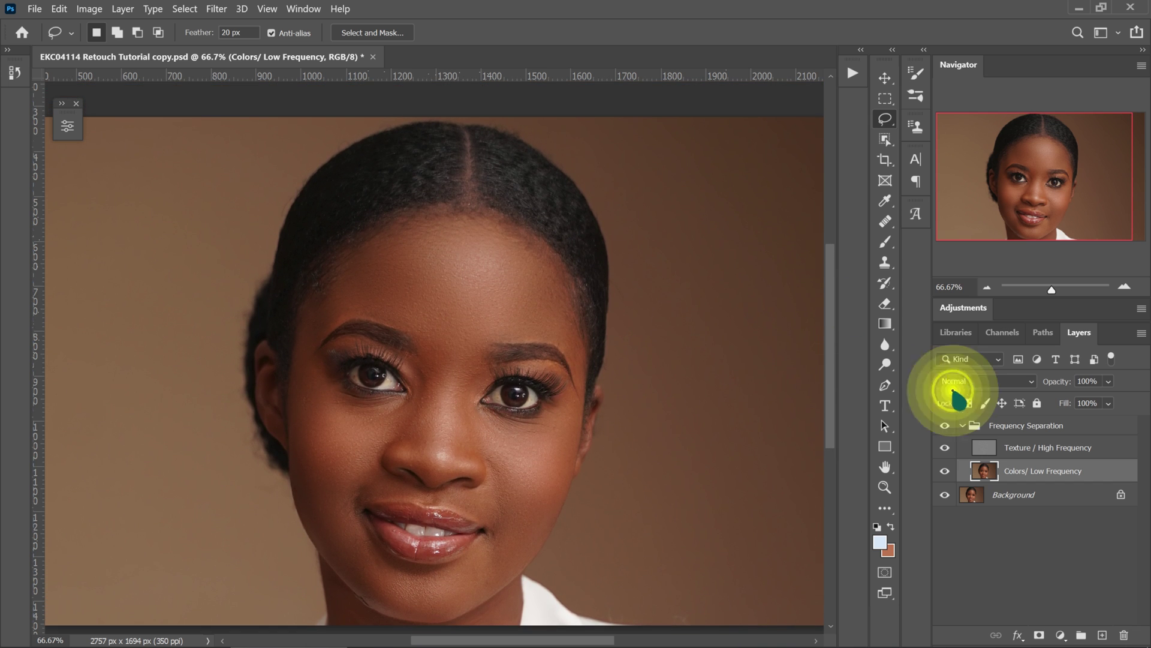
pyautogui.click(940, 425)
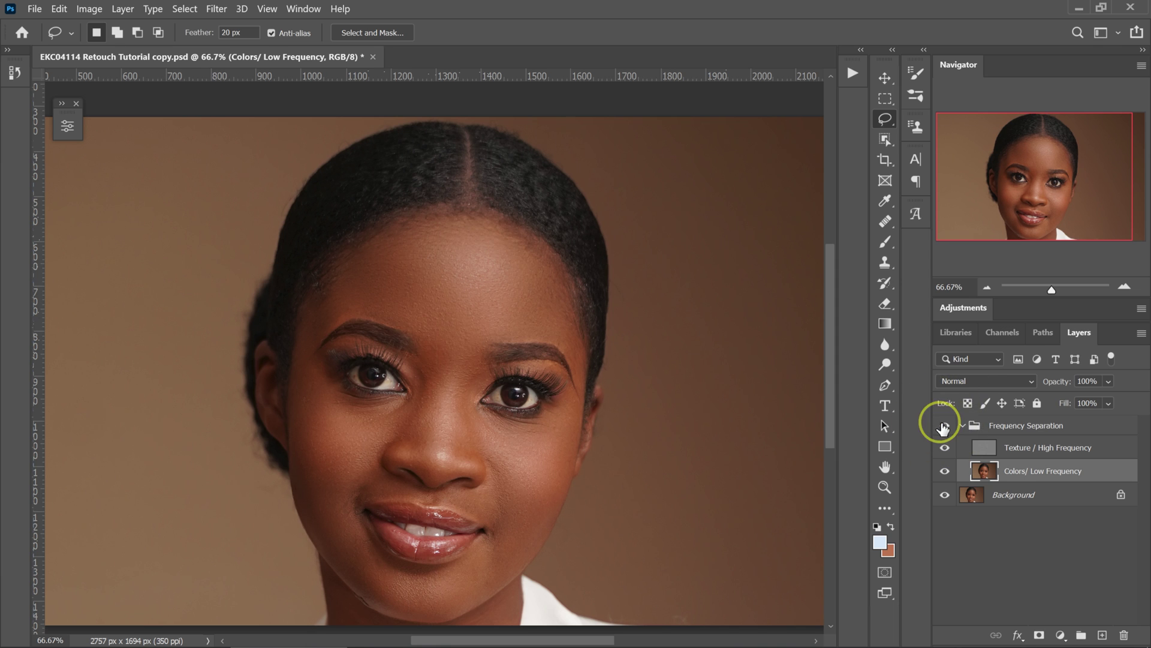
pyautogui.click(942, 427)
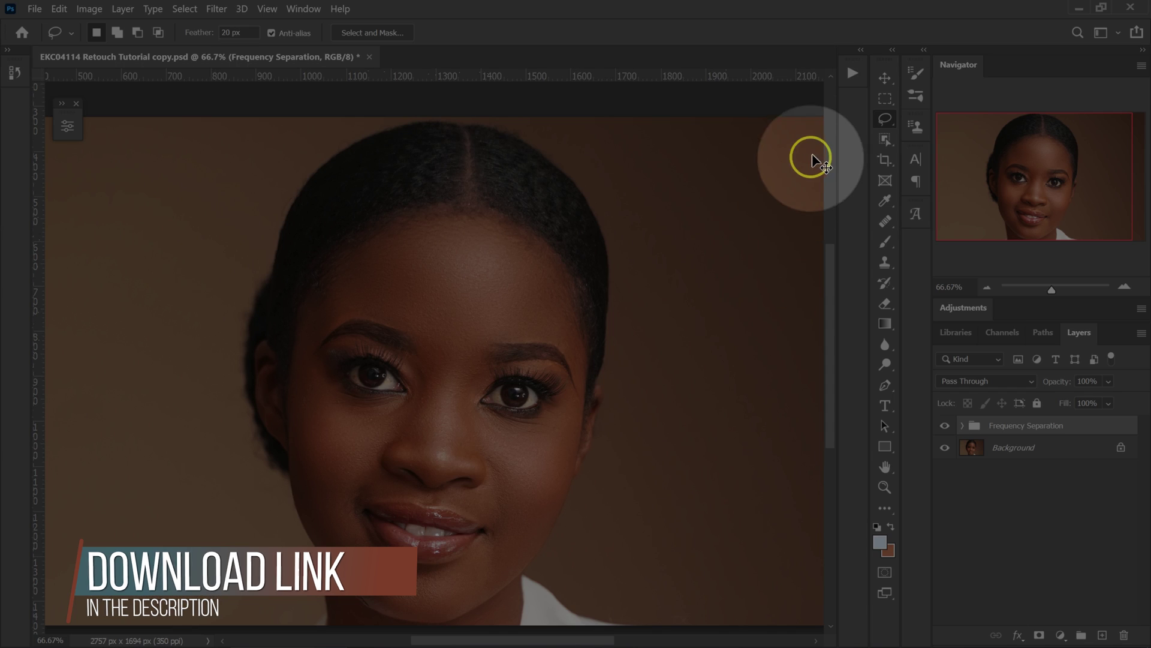
# Step: Dock the Actions panel from the Window menu and switch it to Button Mode
pyautogui.click(851, 73)
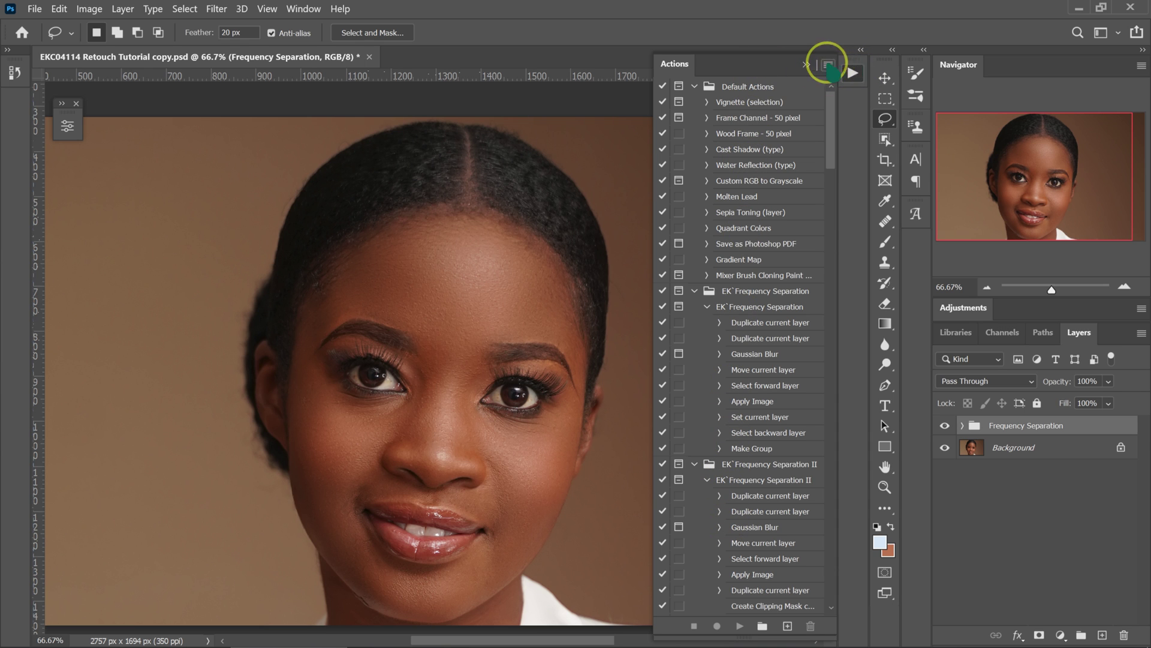
pyautogui.click(851, 73)
pyautogui.click(303, 8)
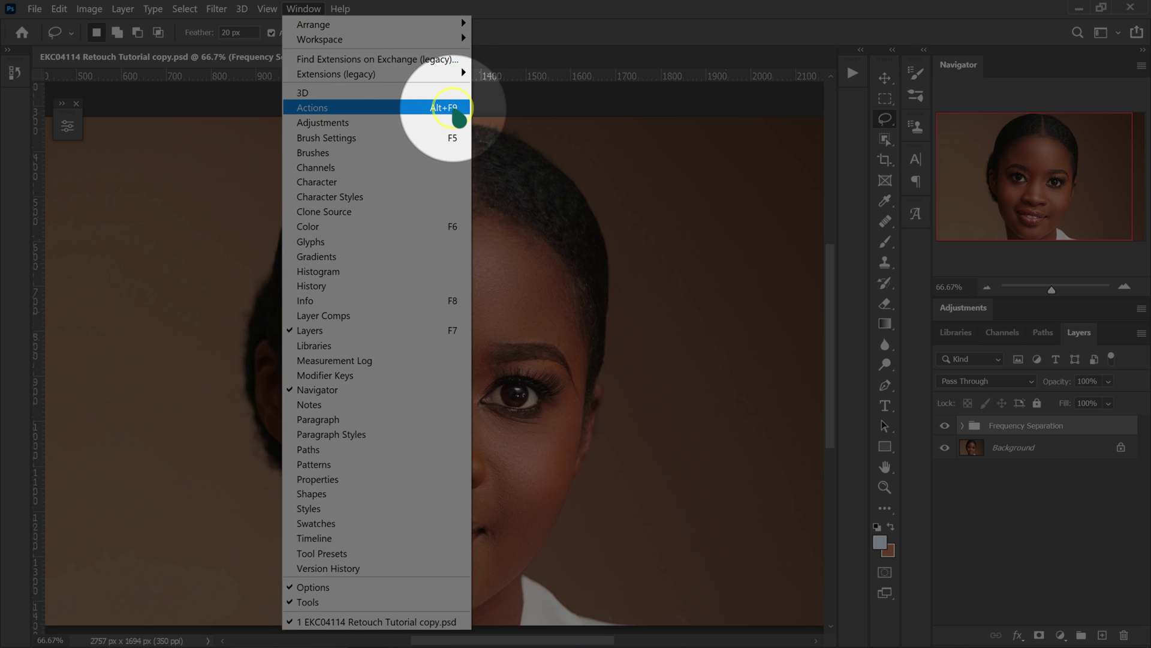
pyautogui.click(457, 114)
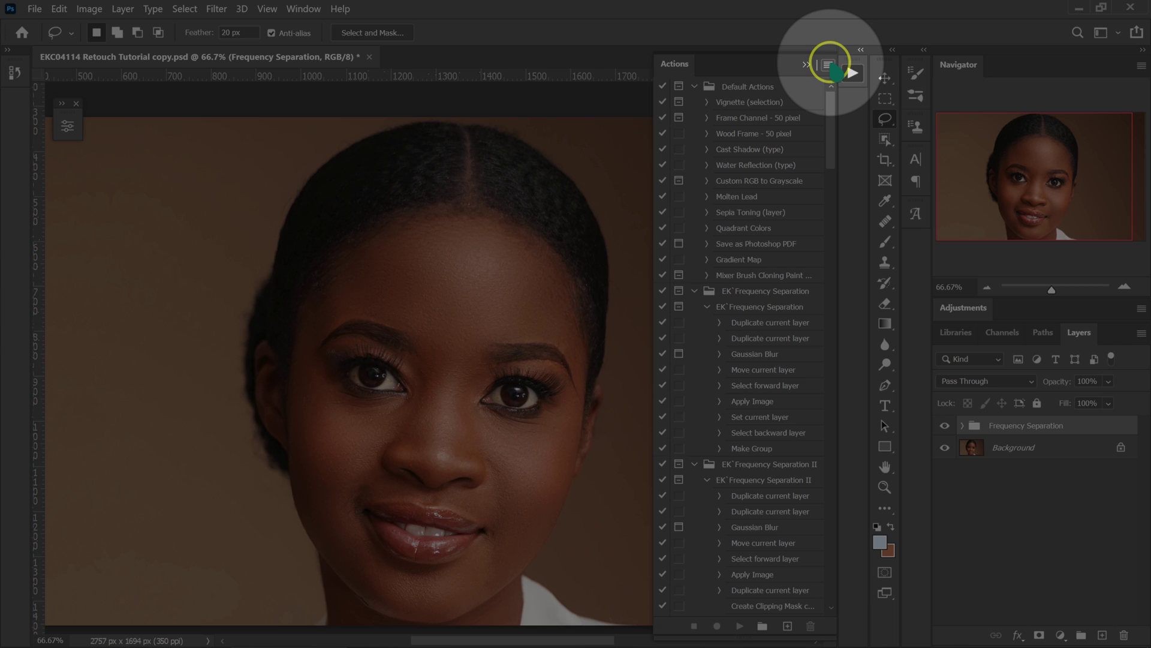
pyautogui.click(828, 64)
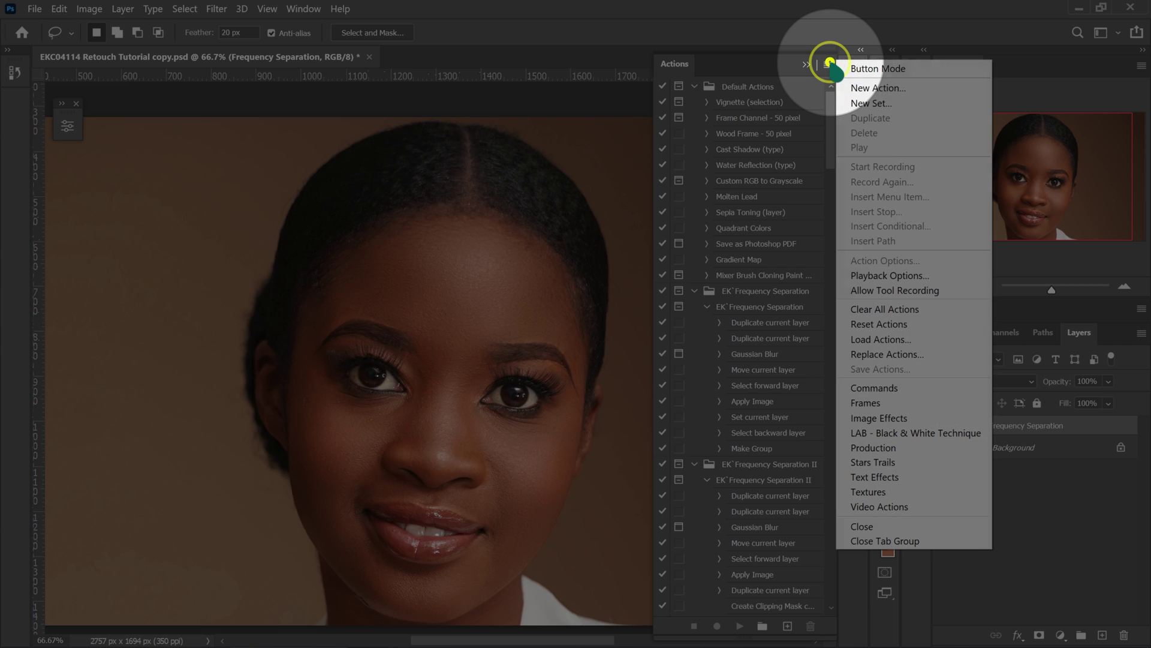
pyautogui.click(880, 71)
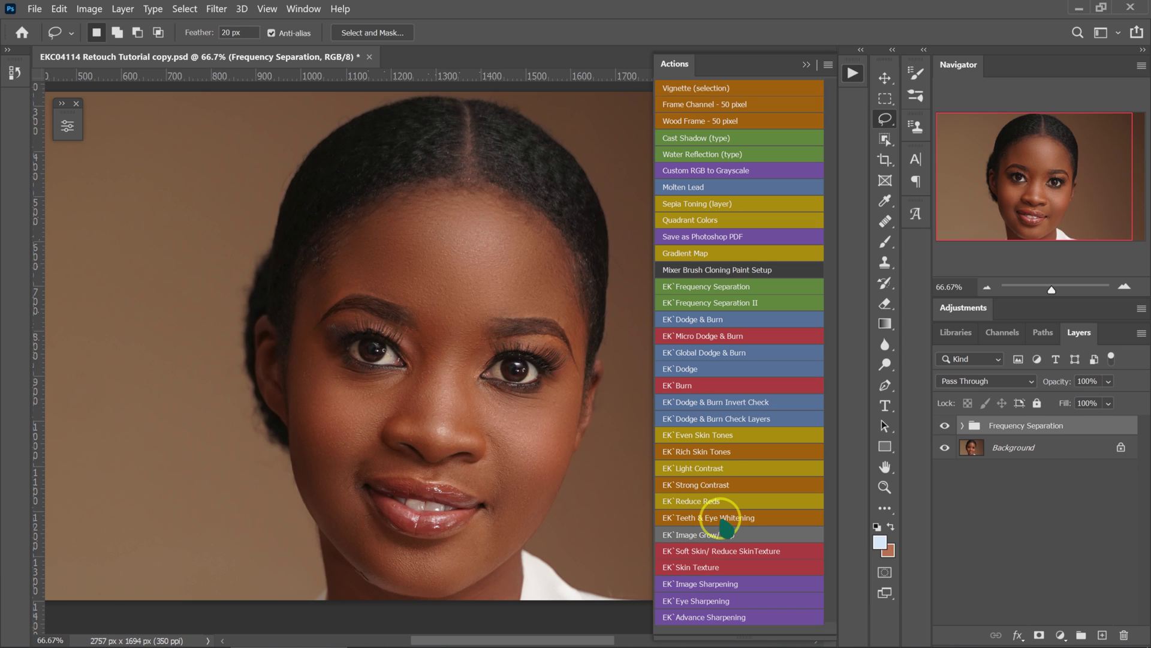
# Step: Run EK Teeth & Eye Whitening, target the Photo Filter 1 mask, and select the Brush Tool
pyautogui.click(722, 519)
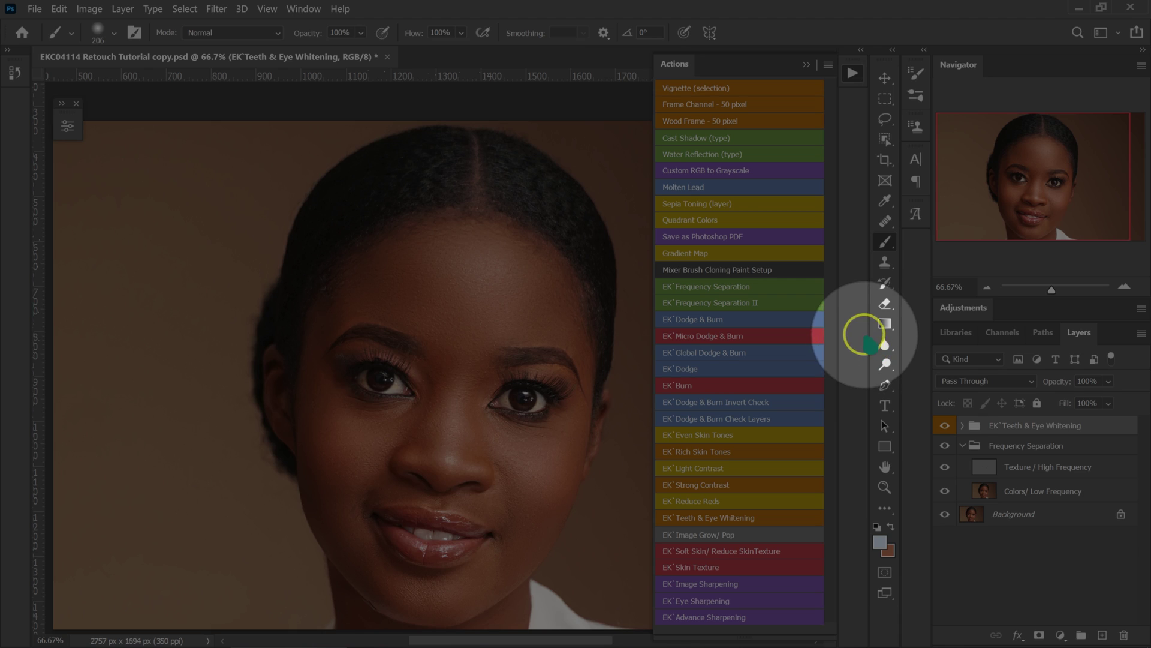
pyautogui.click(963, 426)
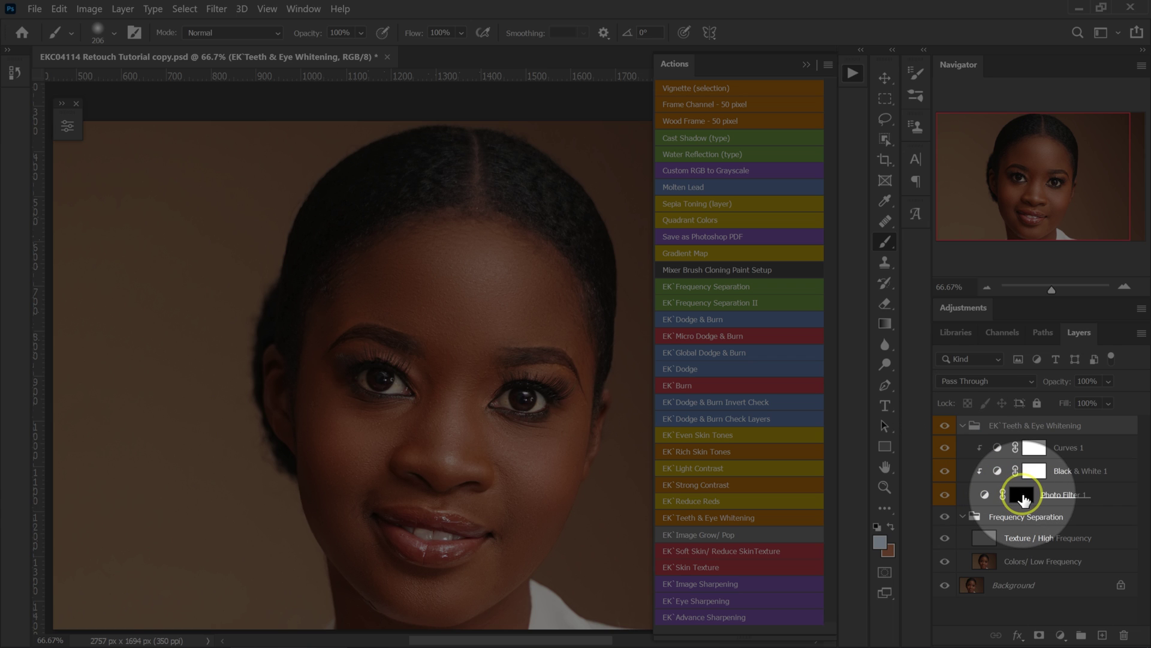
pyautogui.click(1022, 495)
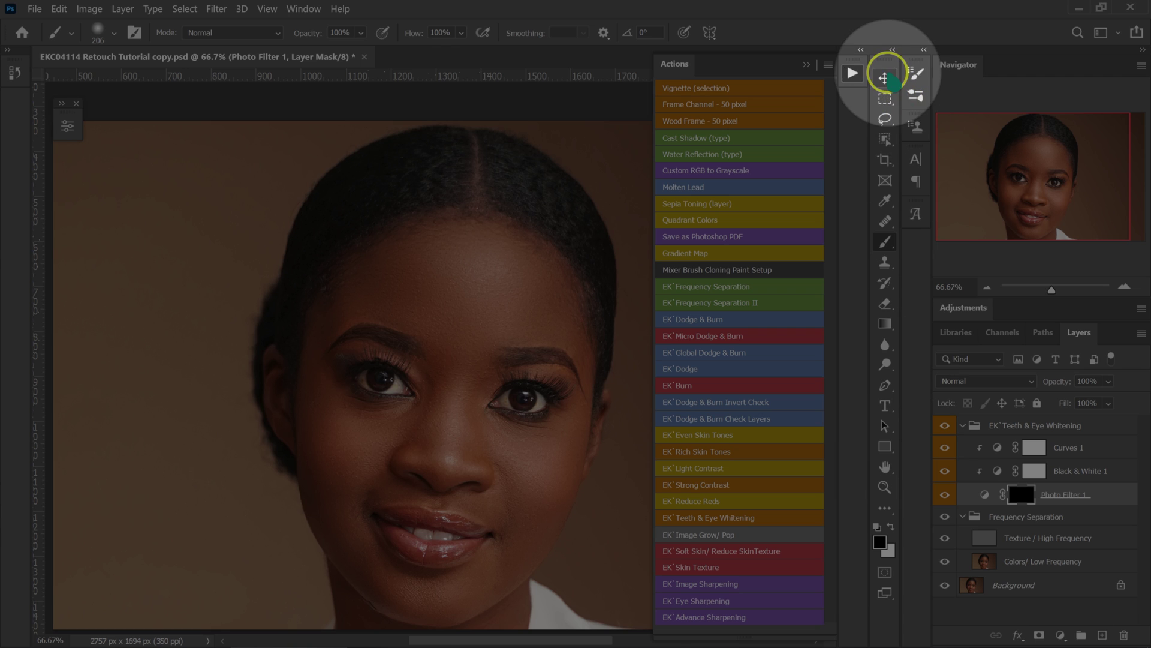
pyautogui.rightClick(885, 242)
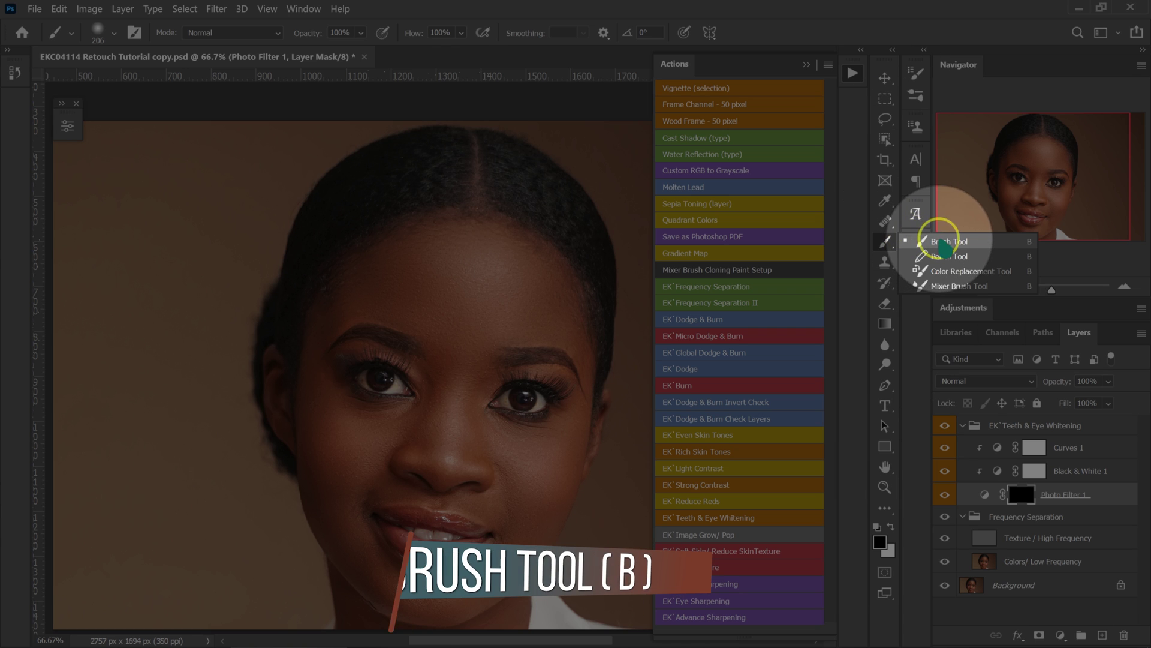
pyautogui.click(941, 241)
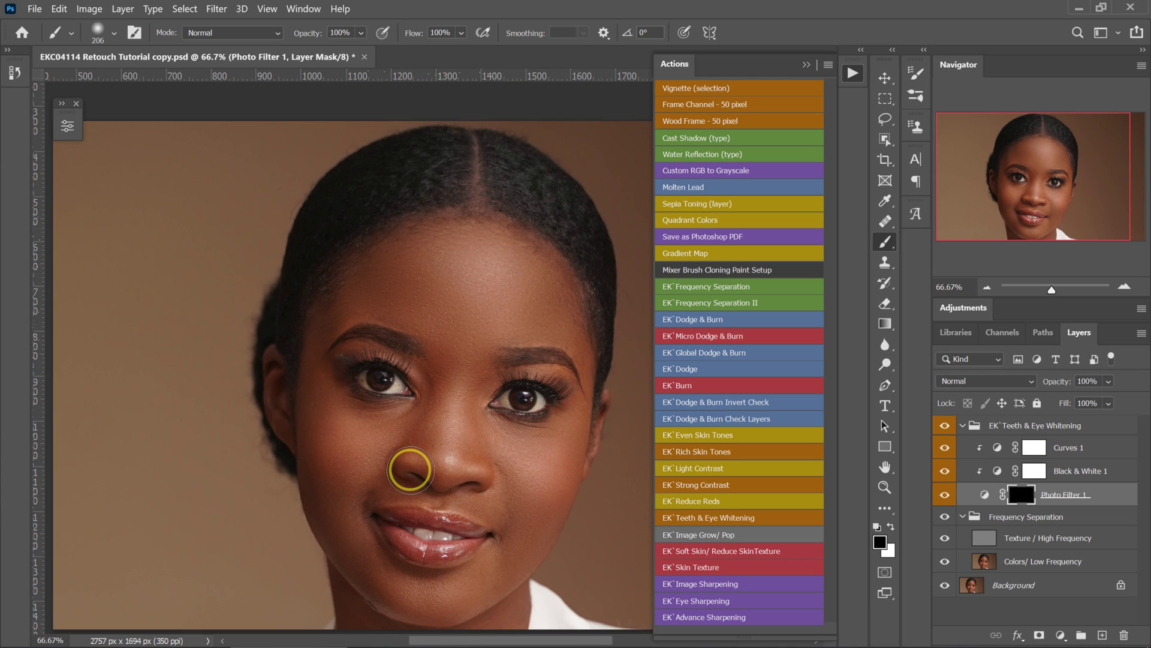
# Step: Zoom in on the eyes, shrink the brush to about 80, and set white foreground
pyautogui.scroll(2, 476, 419)
pyautogui.scroll(3, 476, 419)
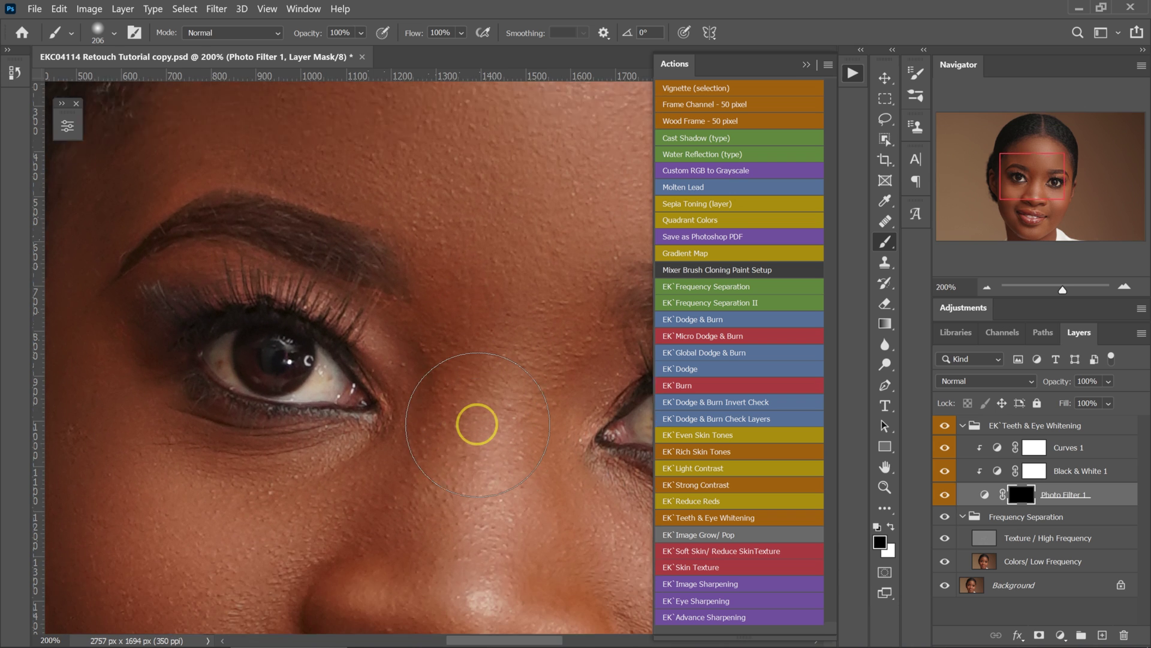
pyautogui.scroll(1, 475, 419)
pyautogui.press('[')
pyautogui.press('[')
pyautogui.press('[')
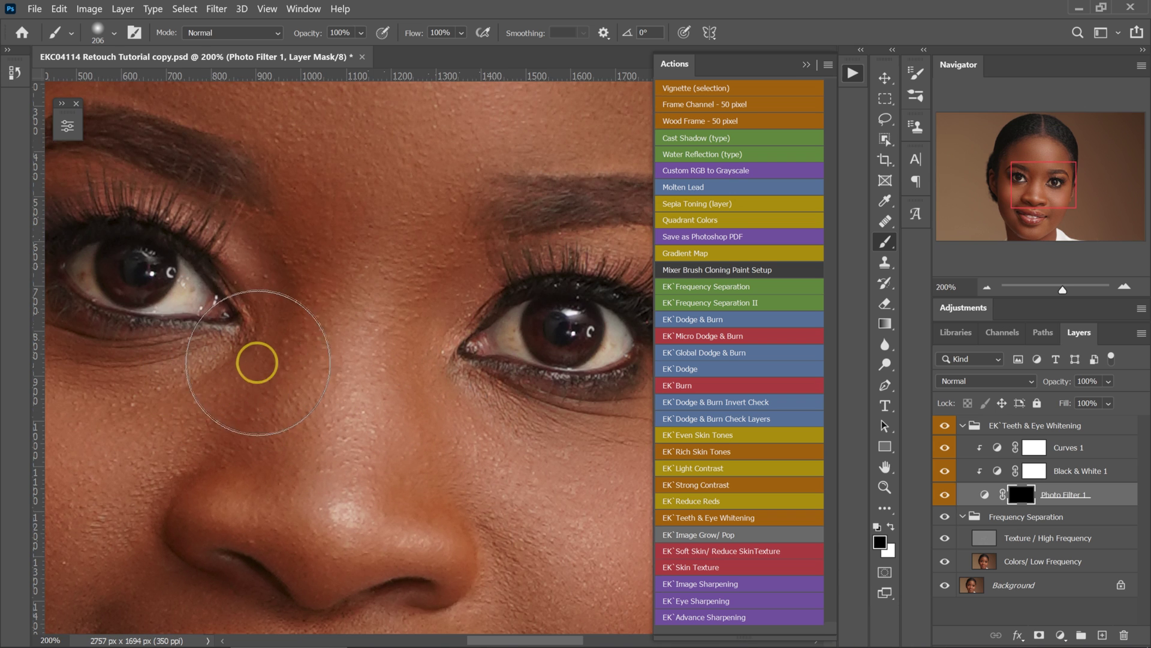
pyautogui.press('[')
pyautogui.press('[')
pyautogui.press('[')
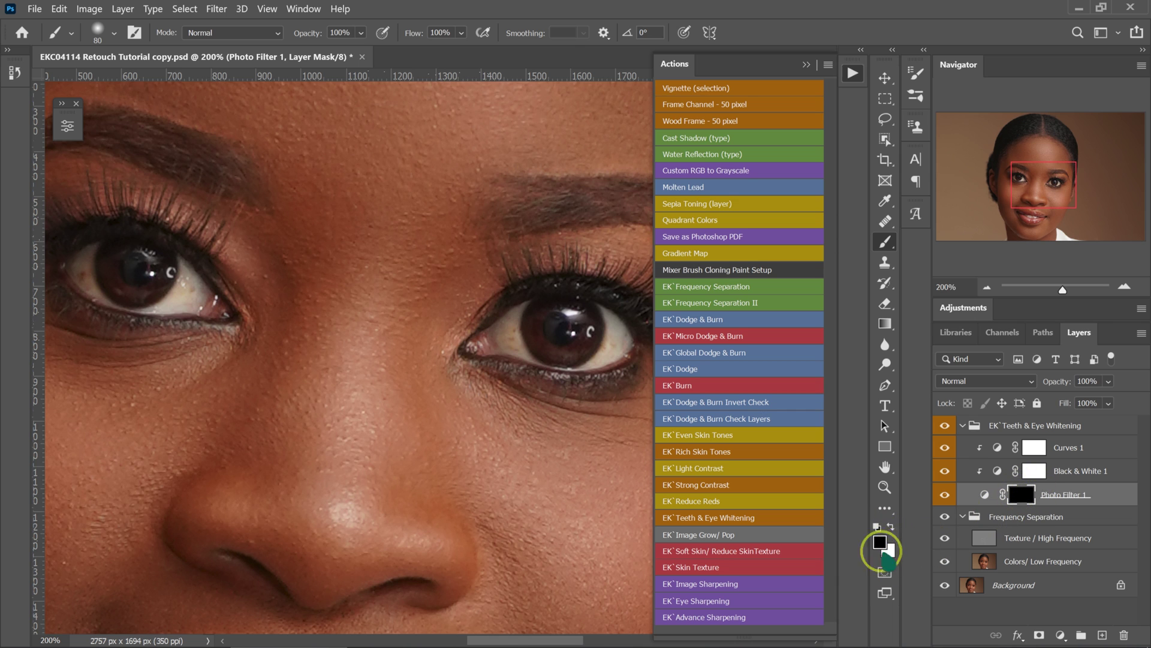
pyautogui.click(891, 525)
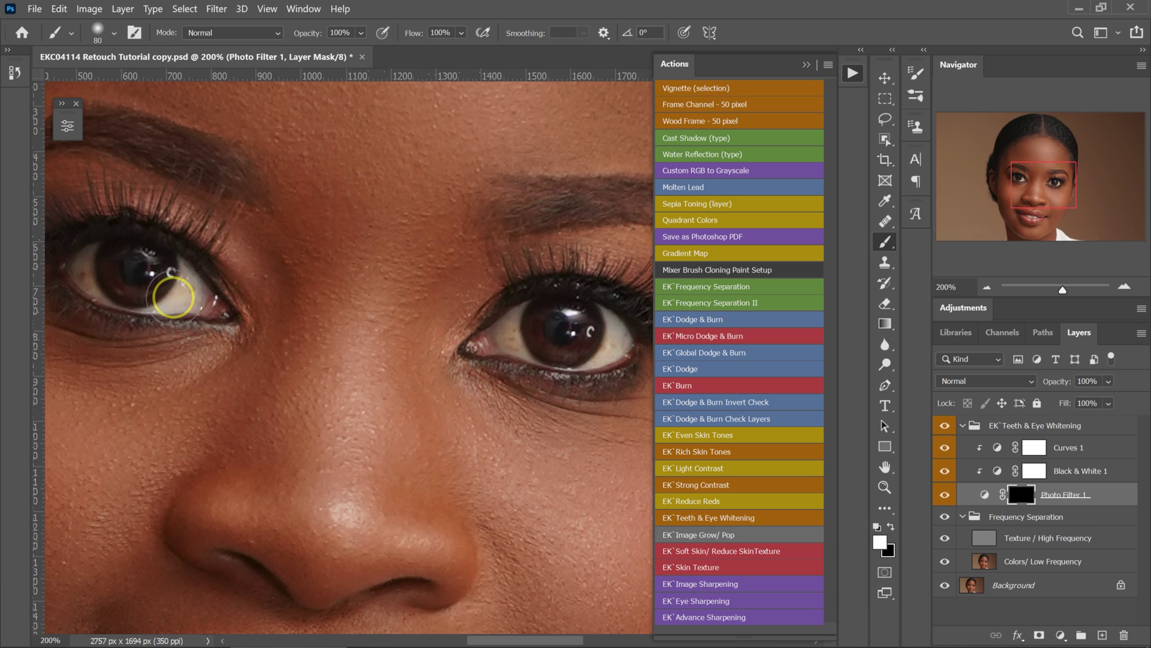
# Step: Paint white over the left eye's white and inner corner on the mask
pyautogui.press('[')
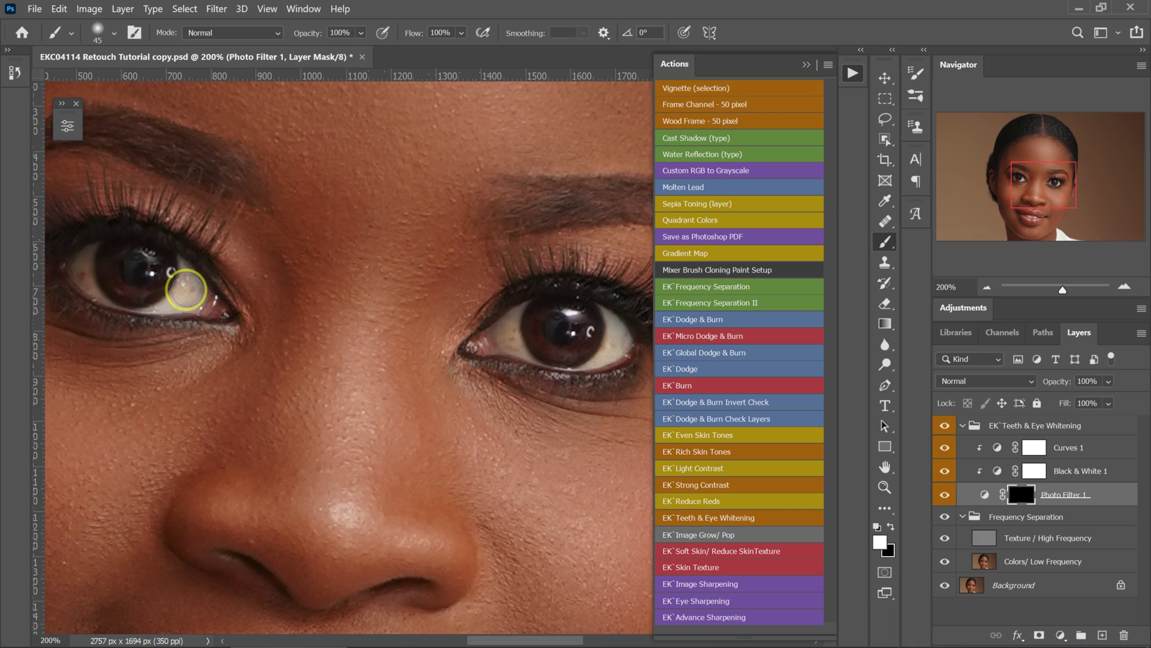
pyautogui.moveTo(186, 288)
pyautogui.mouseDown()
pyautogui.moveTo(199, 299)
pyautogui.moveTo(173, 300)
pyautogui.mouseUp()
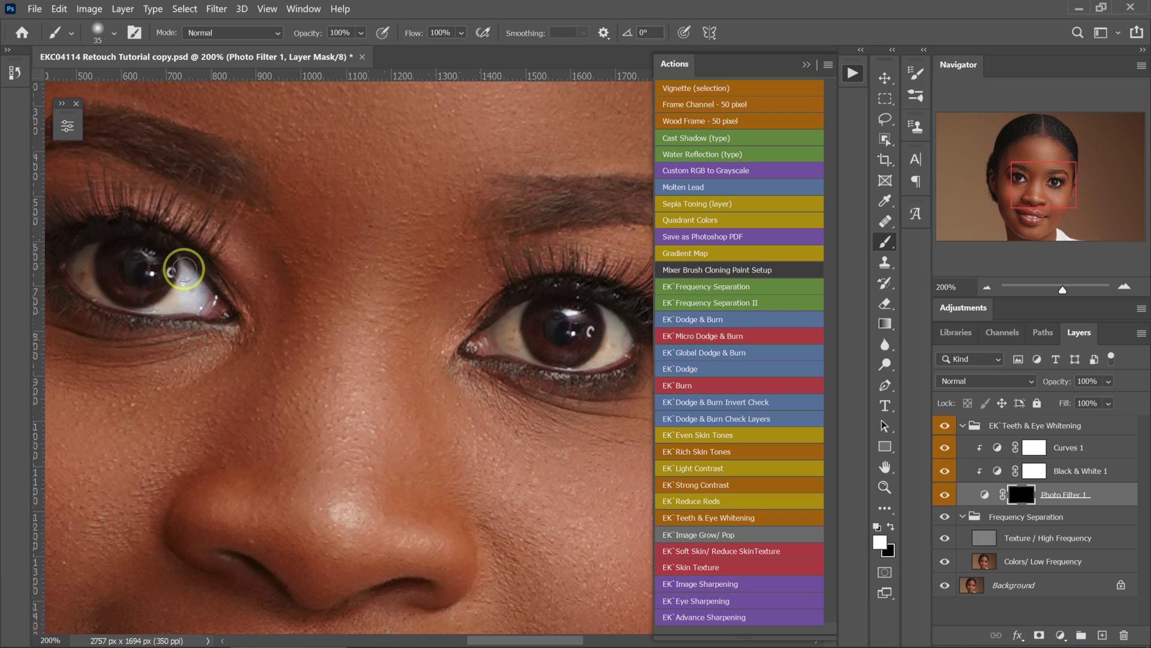
pyautogui.press('[')
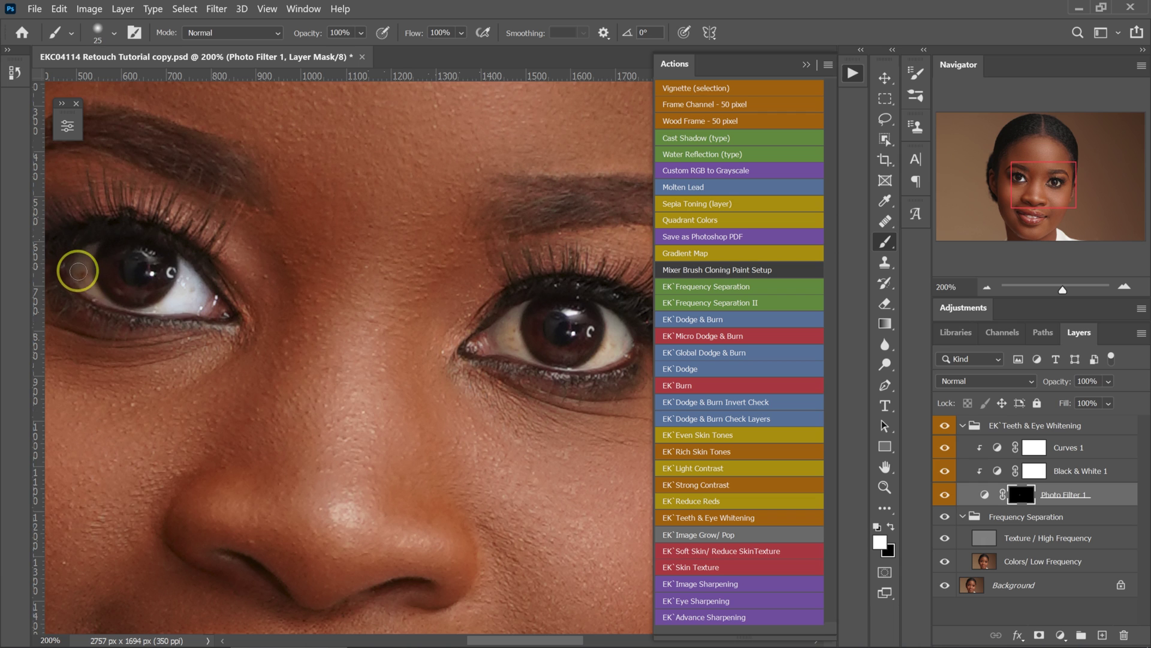
pyautogui.moveTo(86, 260); pyautogui.dragTo(95, 249)
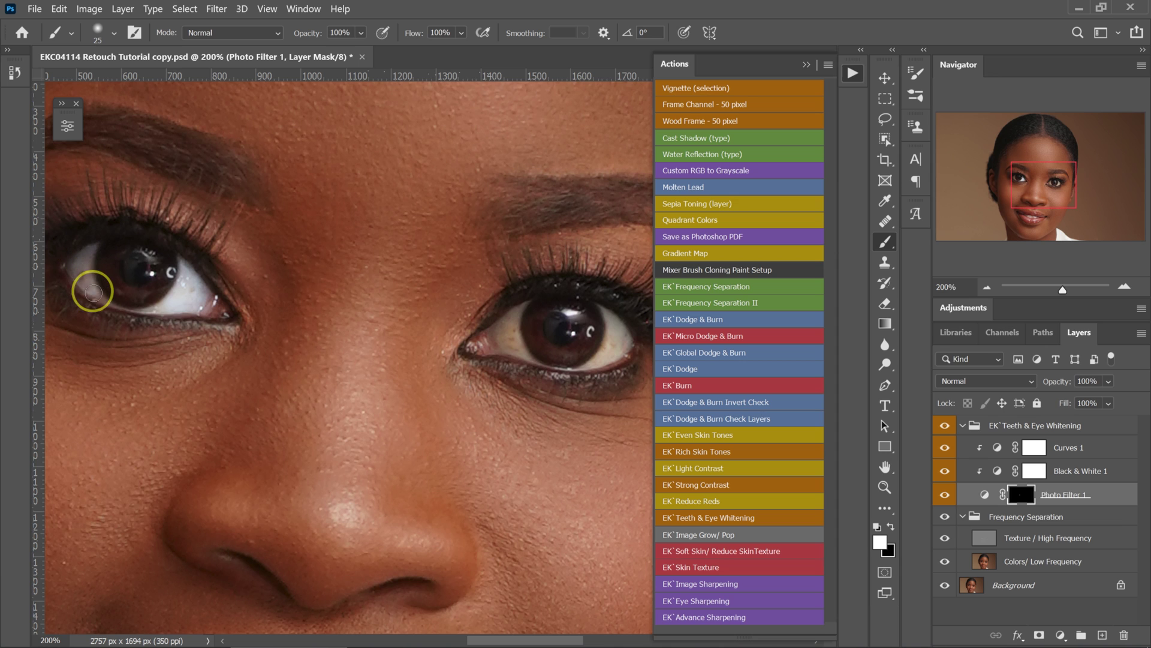
pyautogui.moveTo(154, 304); pyautogui.dragTo(193, 304)
# Step: Paint the right eye's inner and outer white with a size-30 brush
pyautogui.press(']')
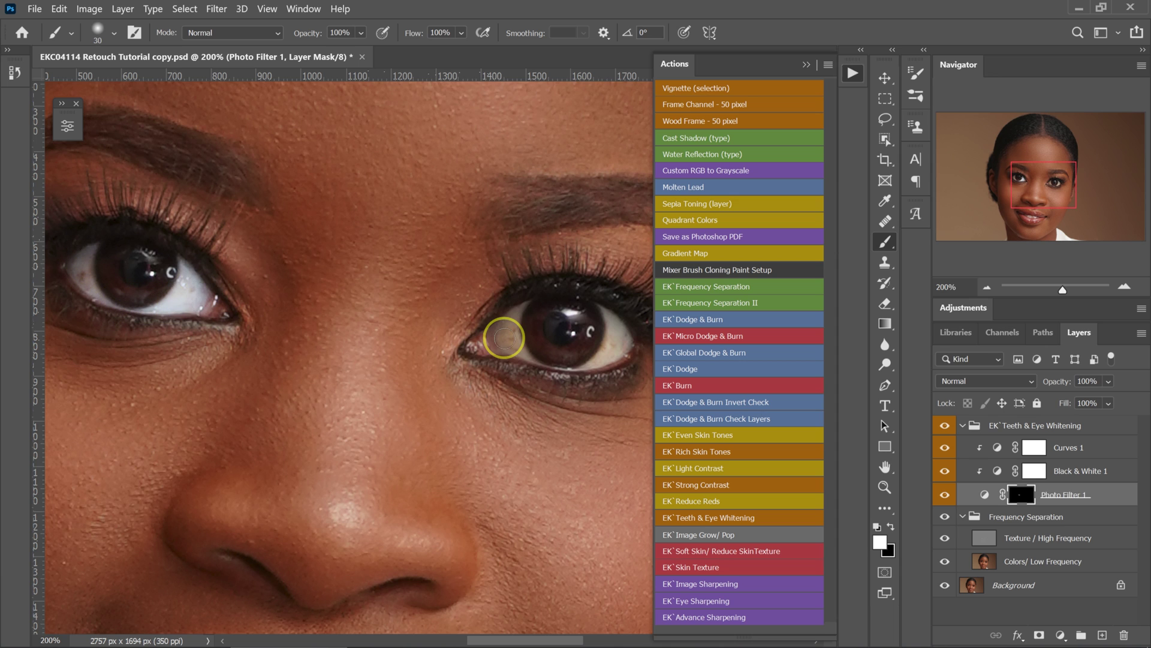
pyautogui.moveTo(484, 342)
pyautogui.mouseDown()
pyautogui.moveTo(522, 316)
pyautogui.moveTo(524, 353)
pyautogui.mouseUp()
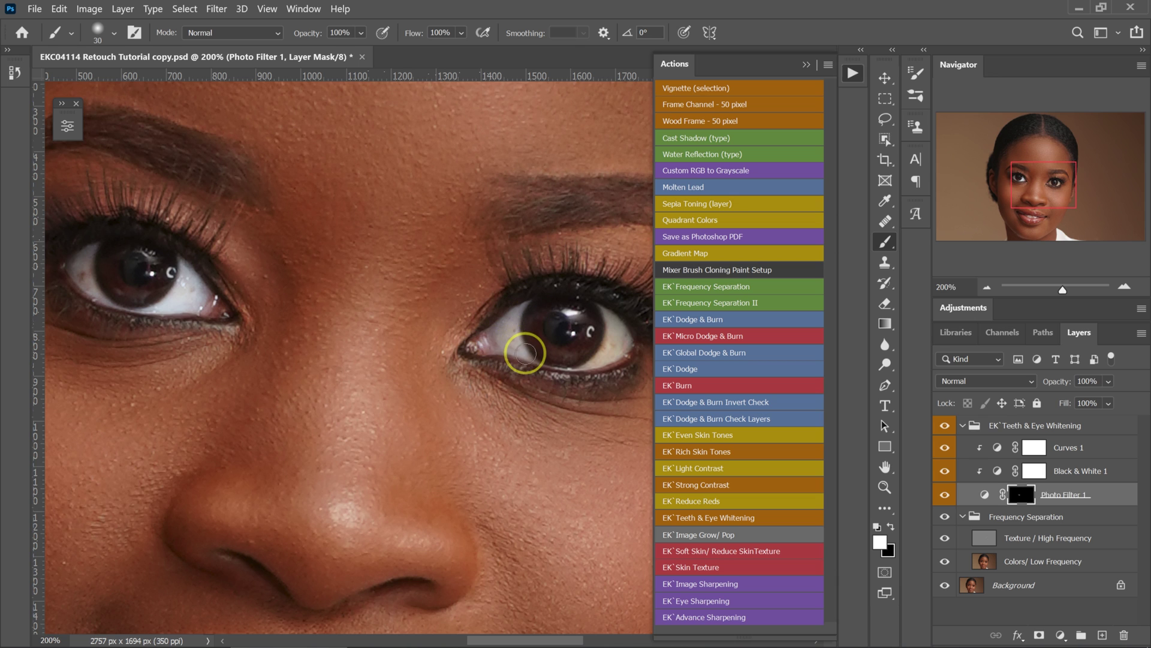
pyautogui.moveTo(609, 352)
pyautogui.mouseDown()
pyautogui.moveTo(619, 352)
pyautogui.moveTo(604, 317)
pyautogui.moveTo(585, 336)
pyautogui.moveTo(597, 356)
pyautogui.mouseUp()
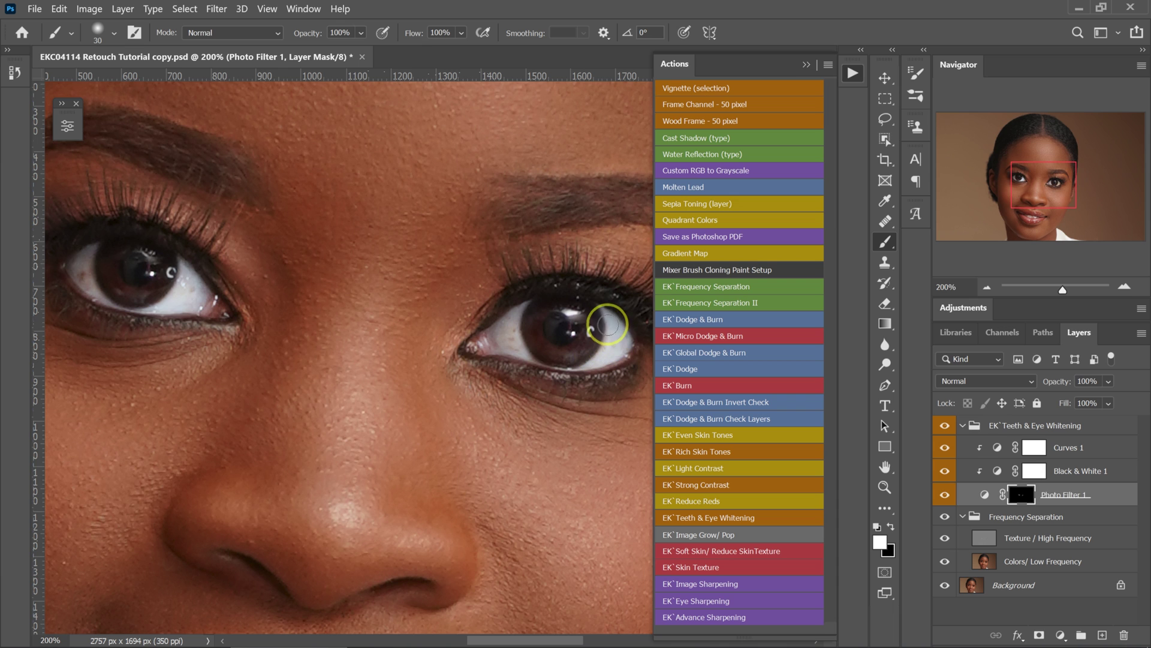
# Step: Paint white across the front teeth on the mask with a size-20 brush
pyautogui.scroll(-2, 622, 326)
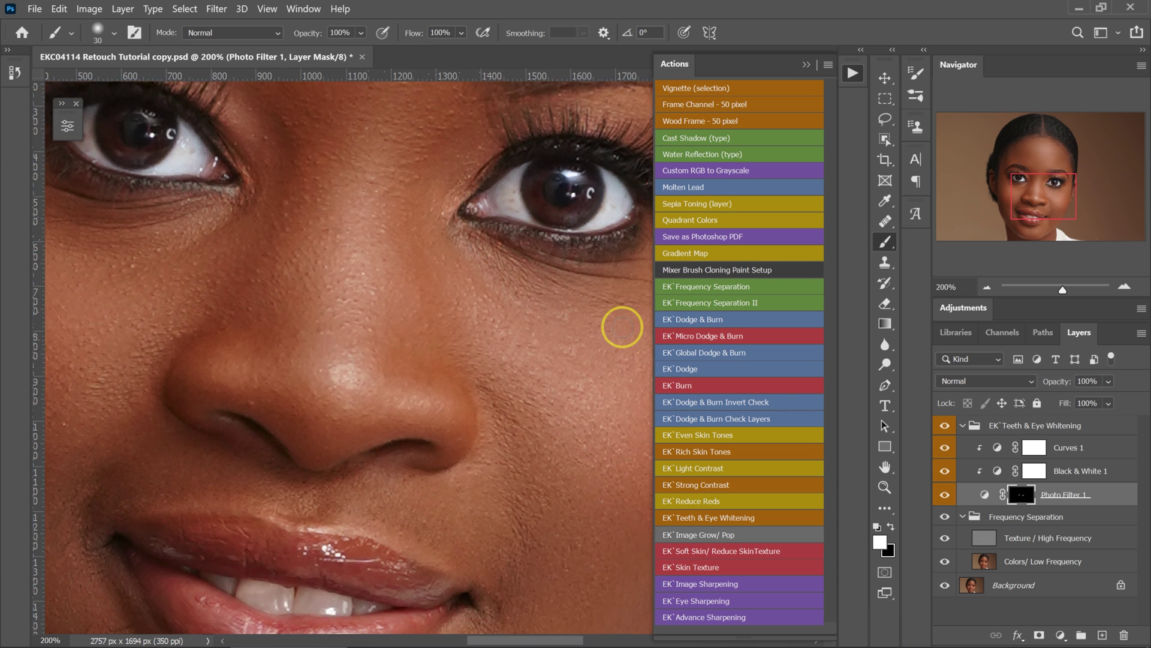
pyautogui.scroll(-3, 621, 327)
pyautogui.scroll(-2, 620, 326)
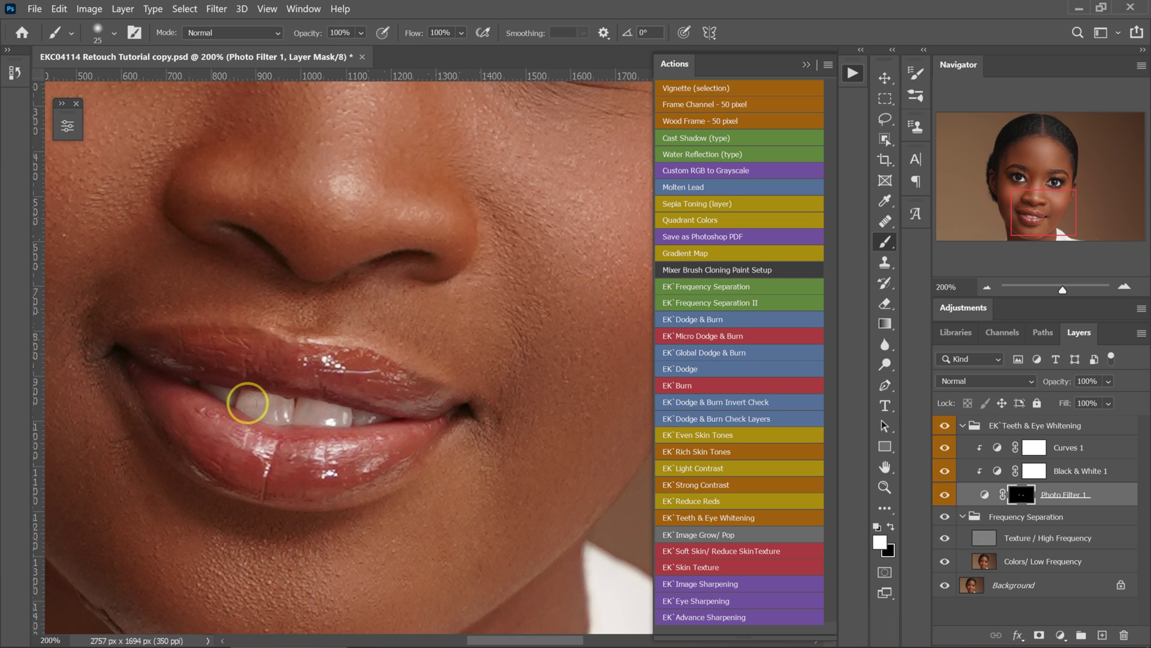
pyautogui.moveTo(247, 403); pyautogui.dragTo(287, 412)
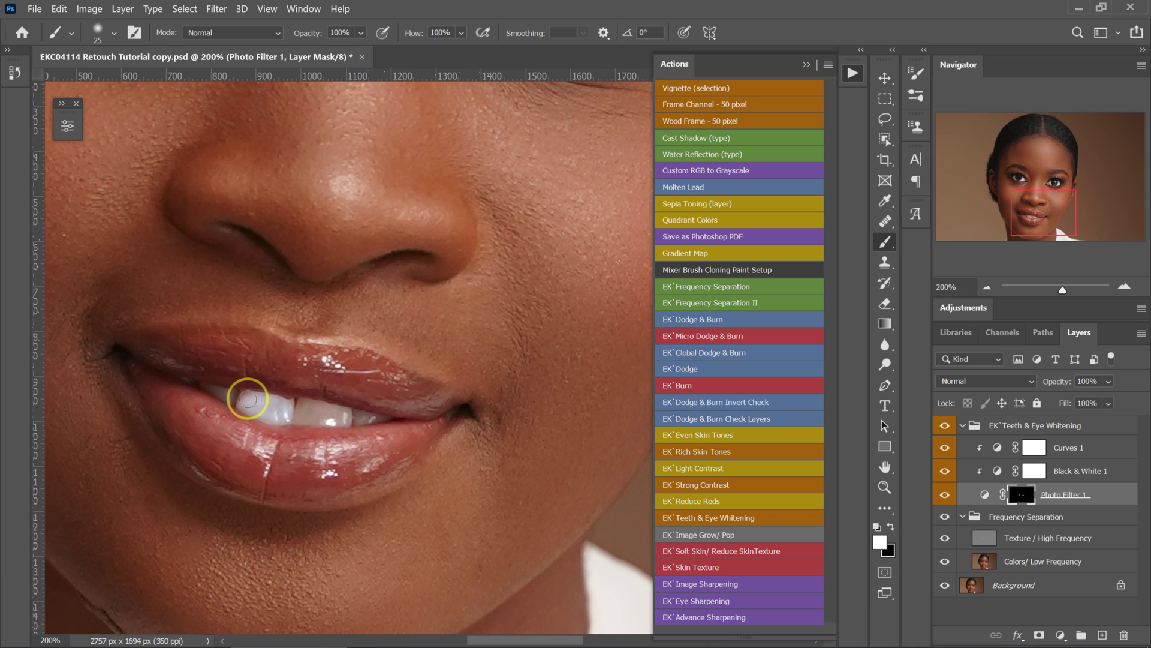
pyautogui.press('[')
pyautogui.moveTo(211, 391); pyautogui.dragTo(216, 393)
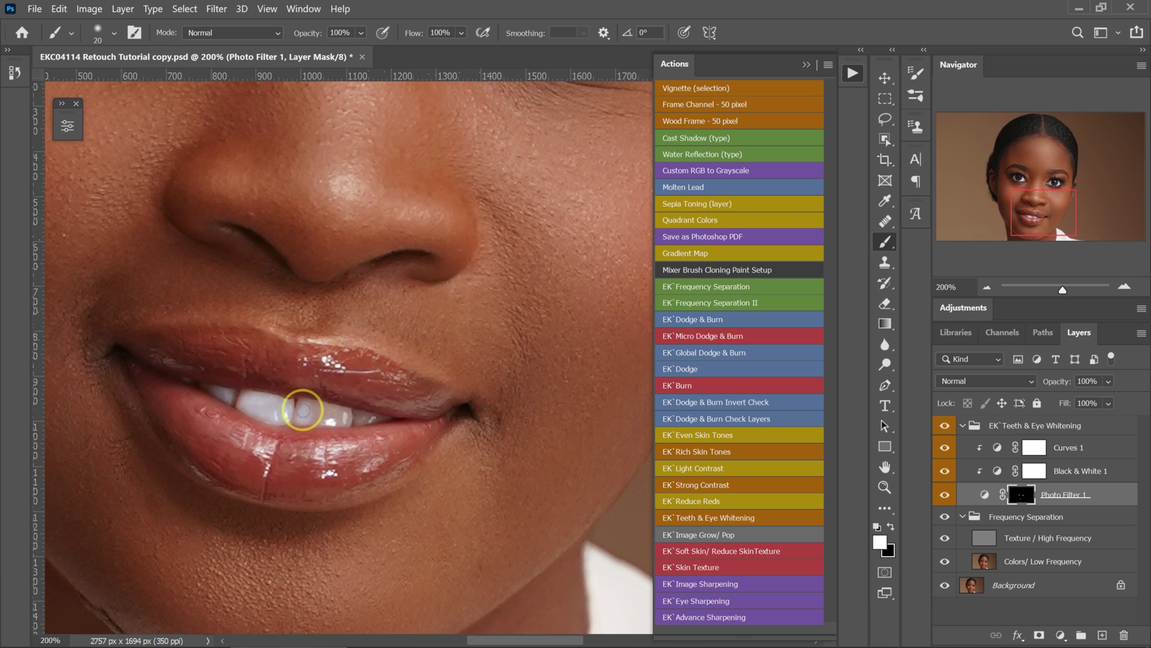
pyautogui.moveTo(319, 406); pyautogui.dragTo(343, 412)
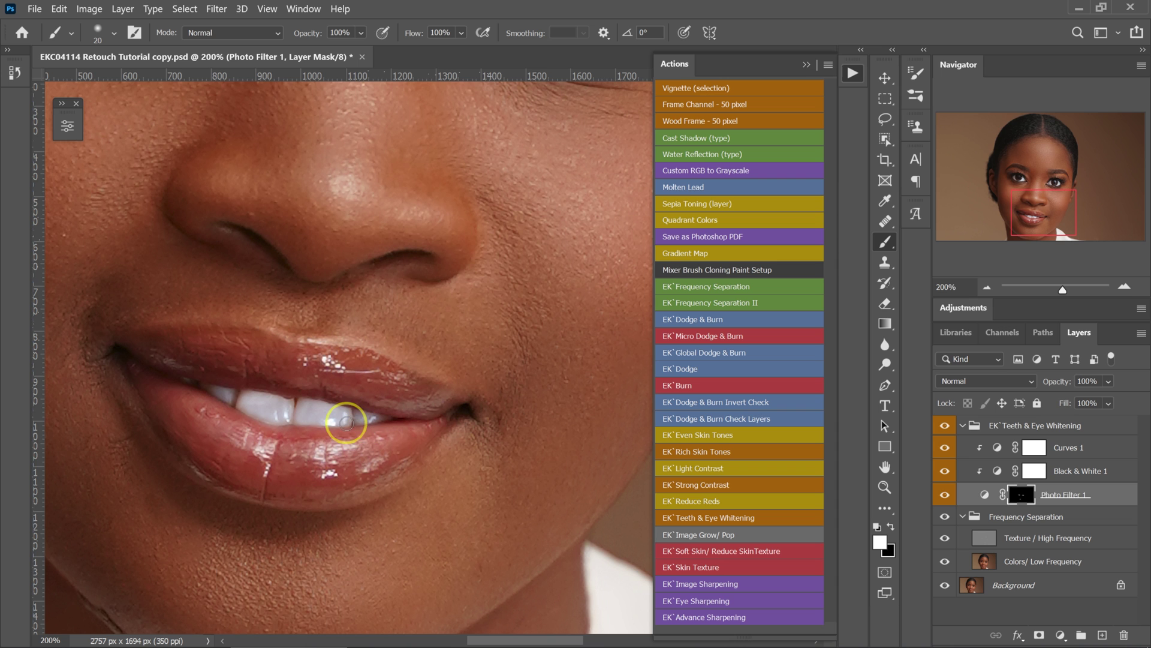
pyautogui.scroll(-2, 339, 429)
pyautogui.scroll(-1, 334, 437)
pyautogui.scroll(1, 341, 437)
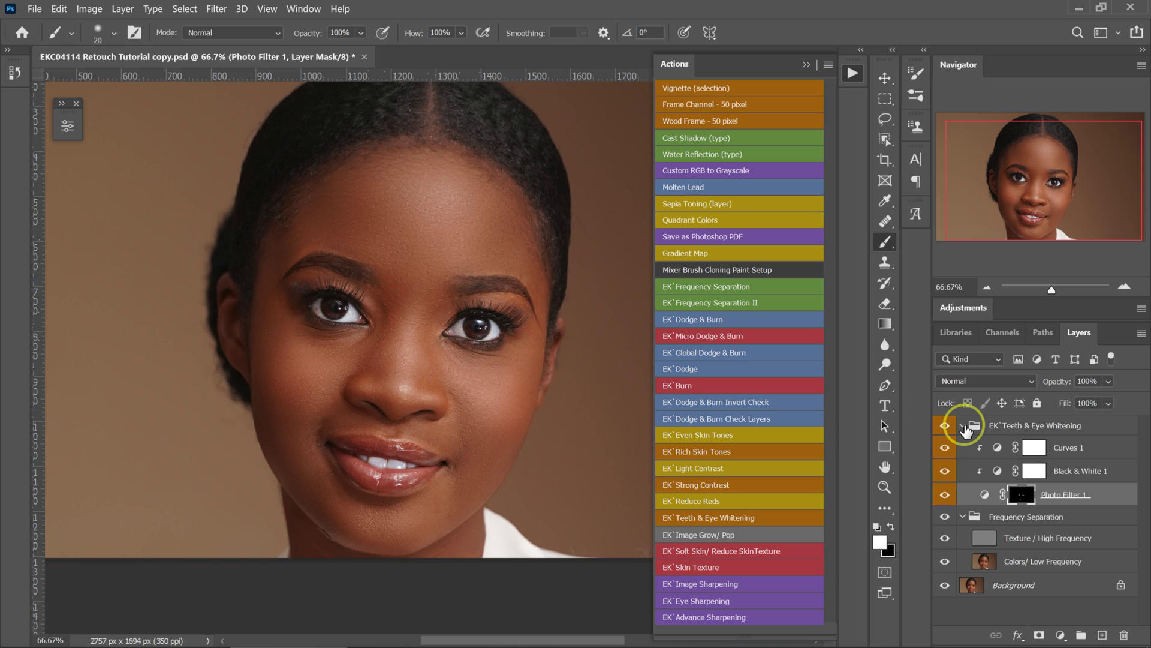
# Step: Collapse the Teeth & Eye Whitening group and toggle its visibility to compare before and after
pyautogui.click(962, 426)
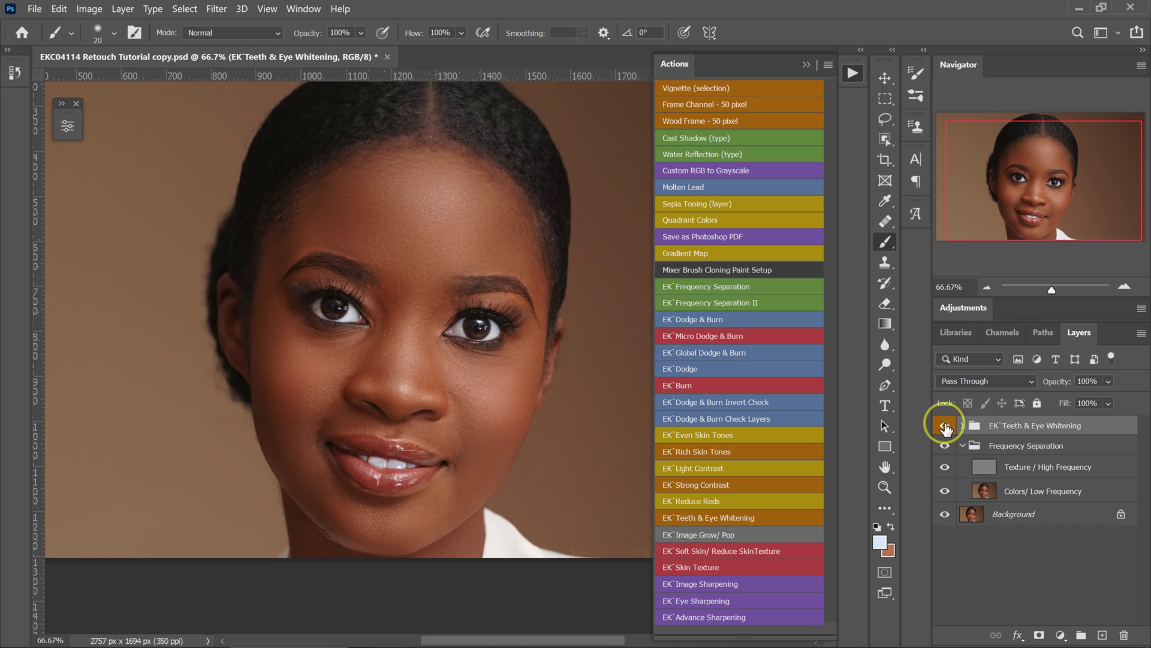
pyautogui.click(945, 427)
pyautogui.click(945, 427)
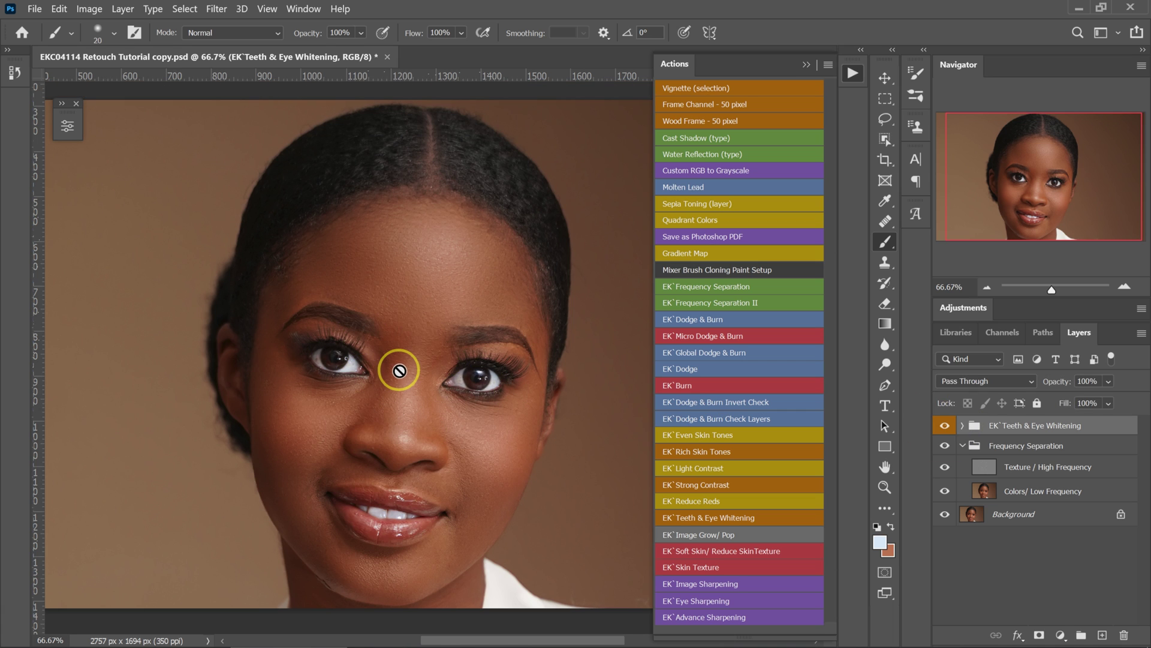
pyautogui.click(884, 465)
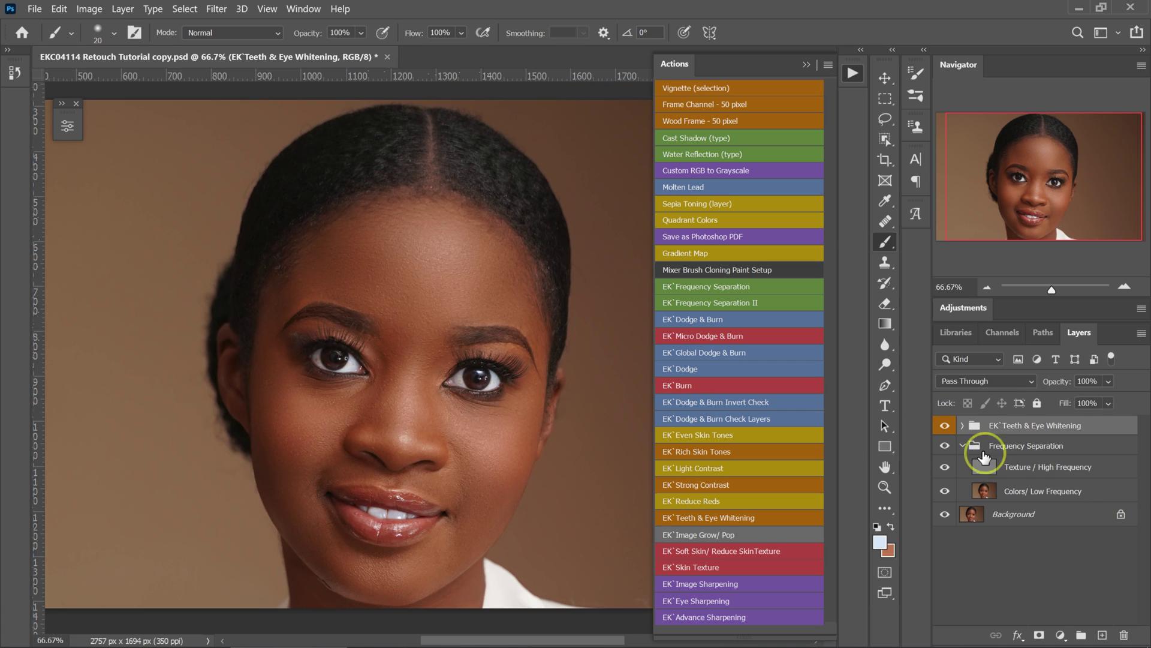
# Step: Lower the Photo Filter 1 layer's opacity to 50%, then hide the group to compare
pyautogui.click(962, 427)
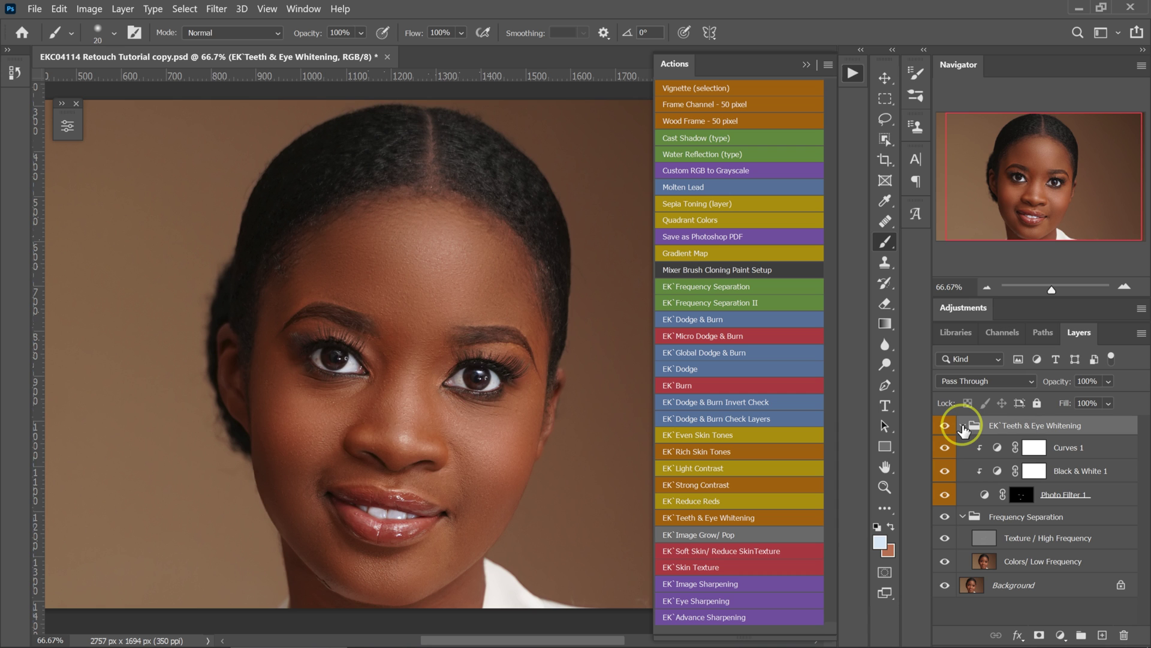
pyautogui.click(1107, 496)
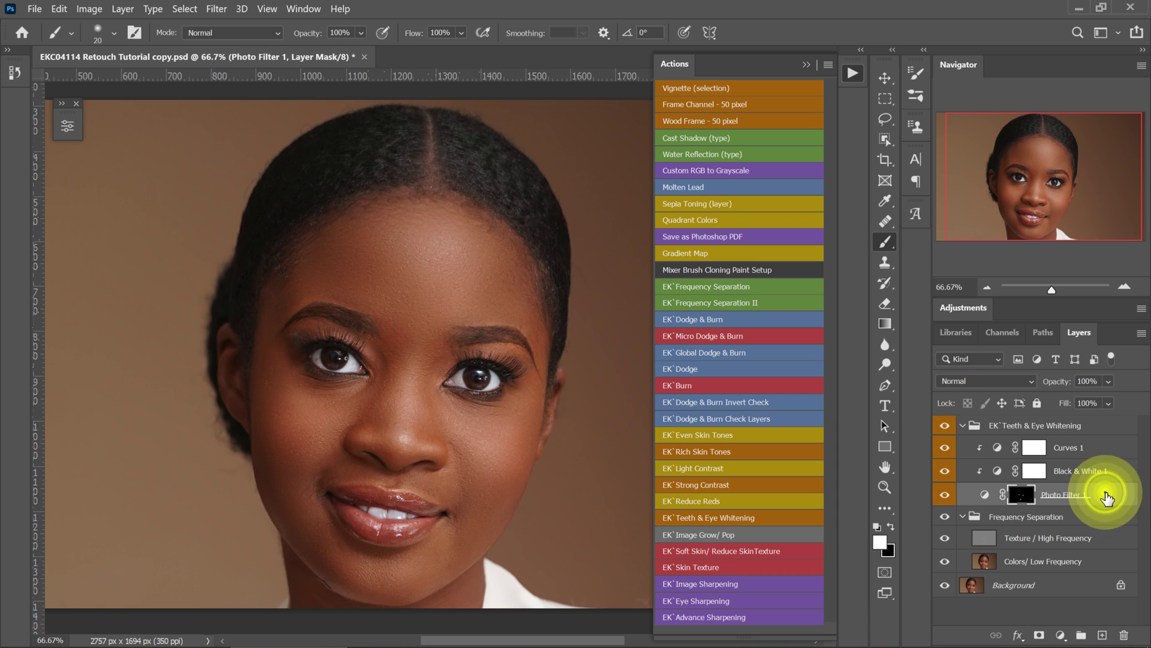
pyautogui.click(1109, 382)
pyautogui.moveTo(1124, 399); pyautogui.dragTo(1103, 398)
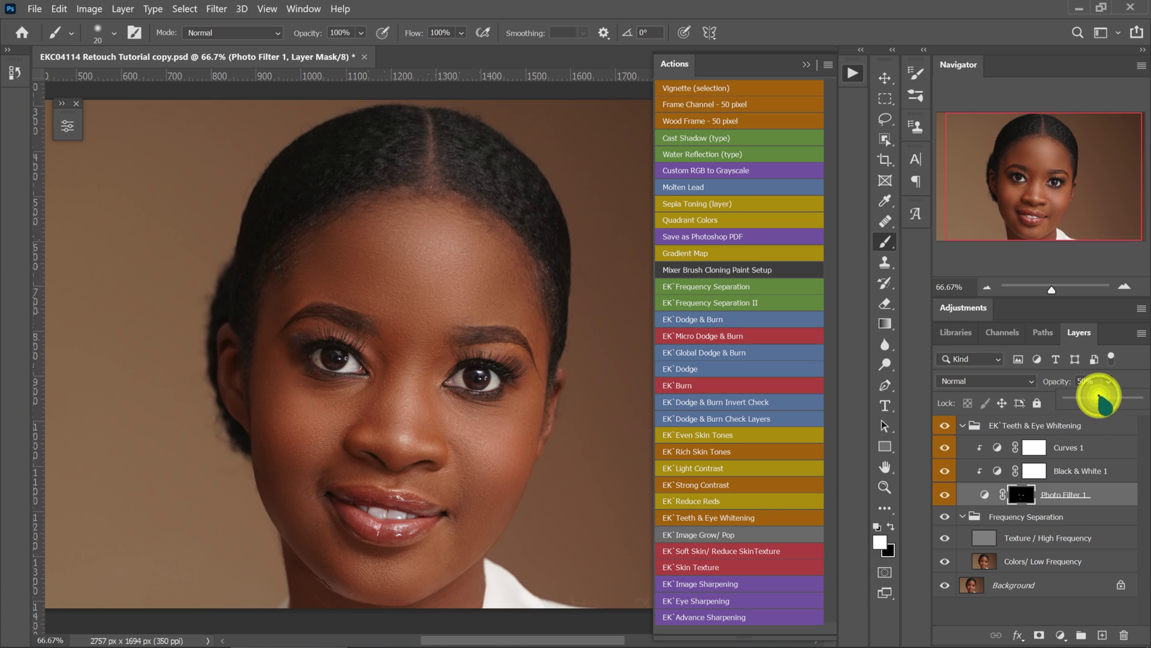
pyautogui.click(946, 426)
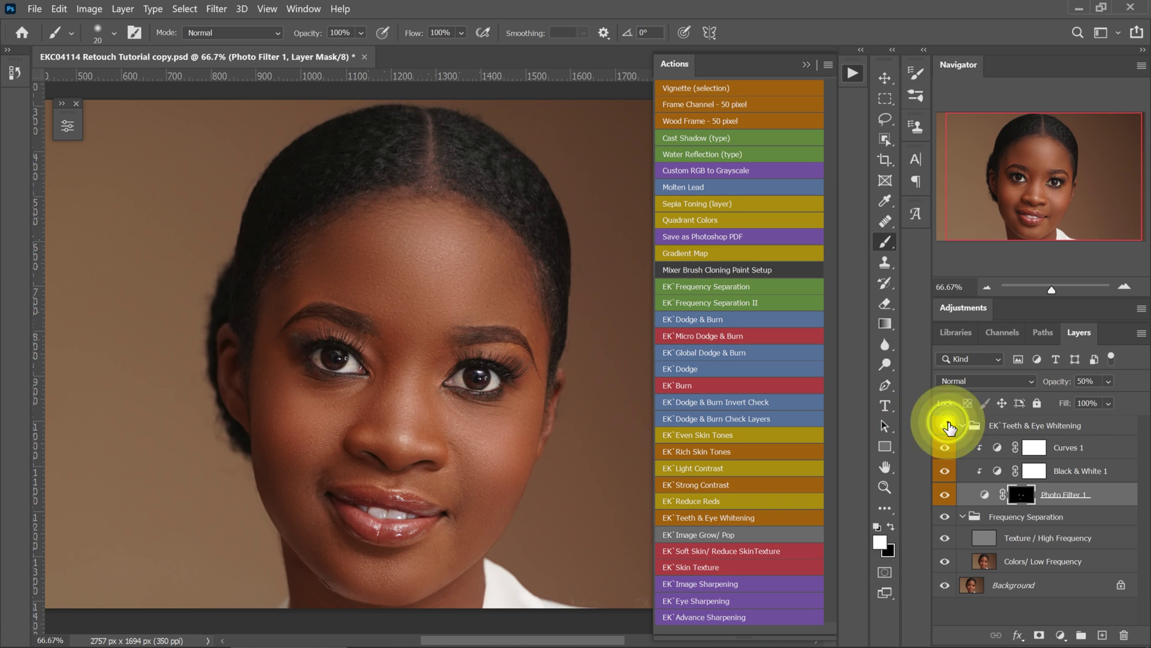